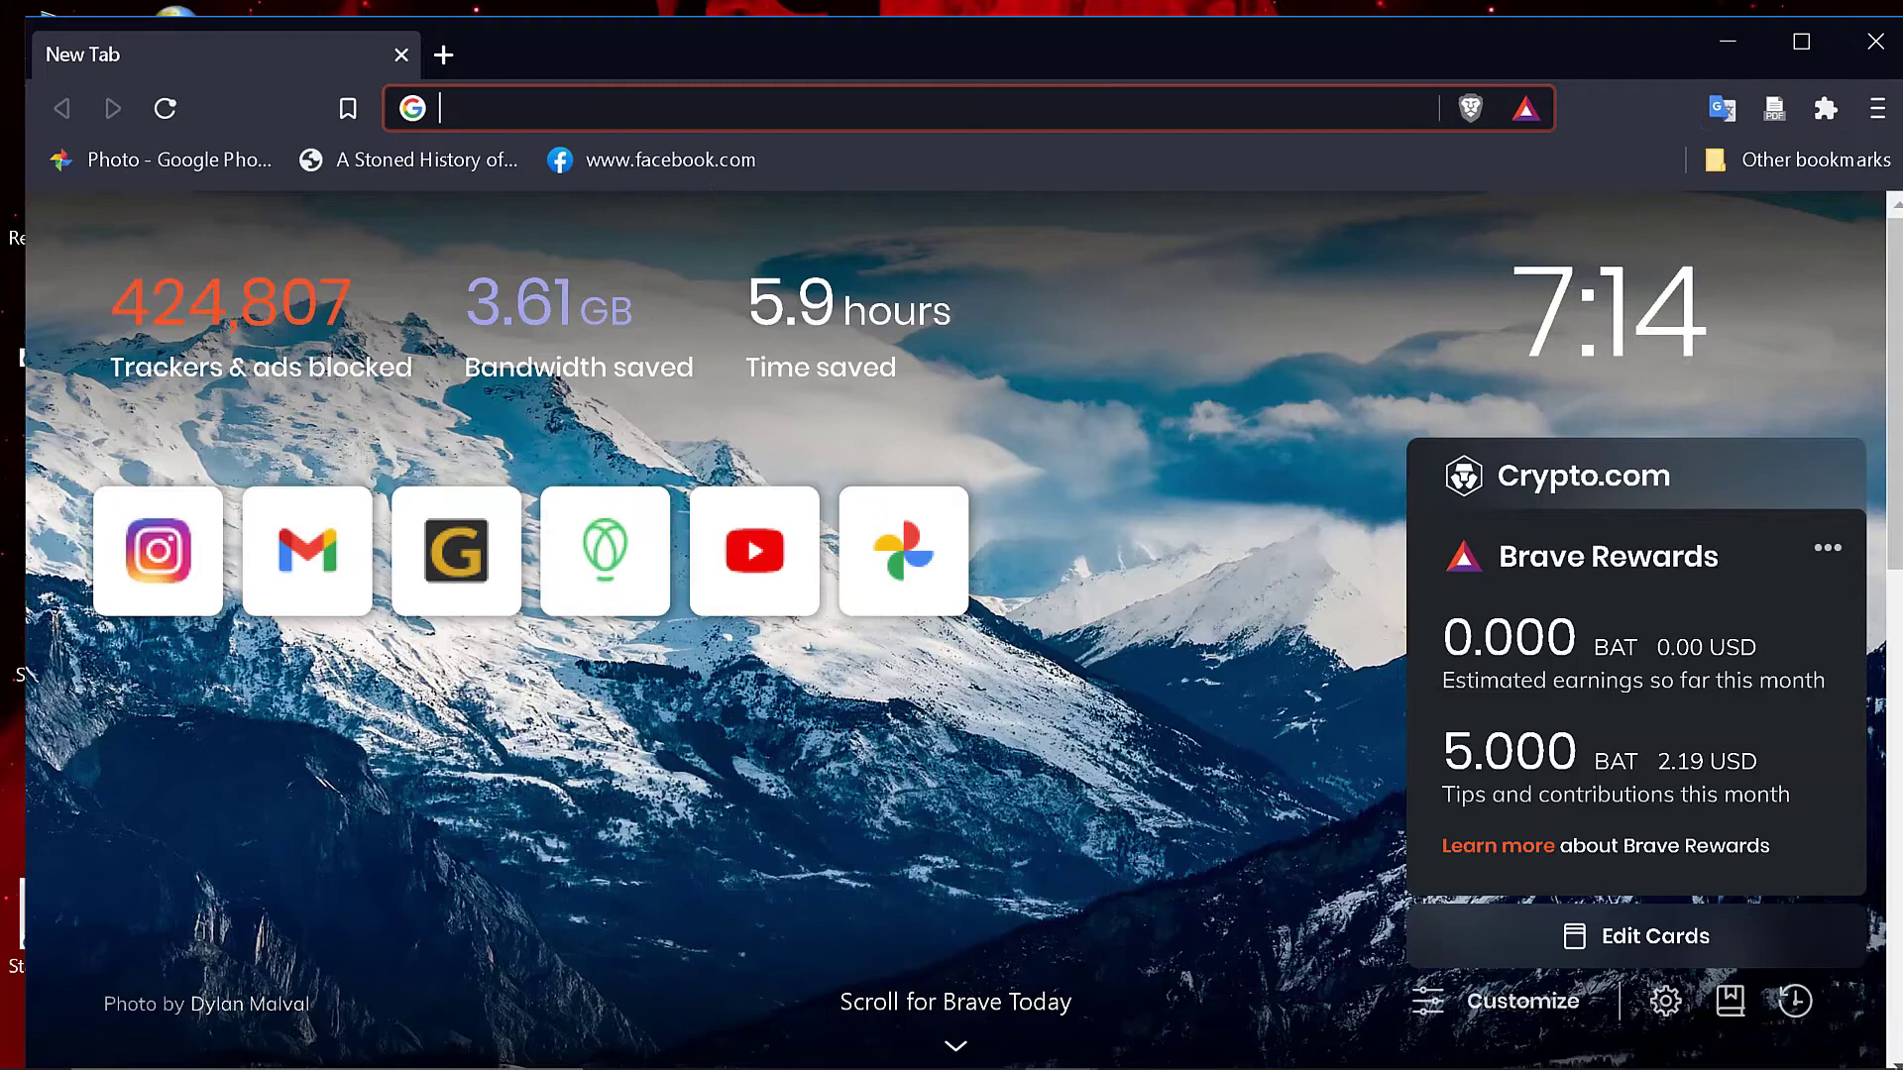
Step: Maximize the browser window, search the web for "graphisoft" and open the official graphisoft.com site
left_click(1801, 41)
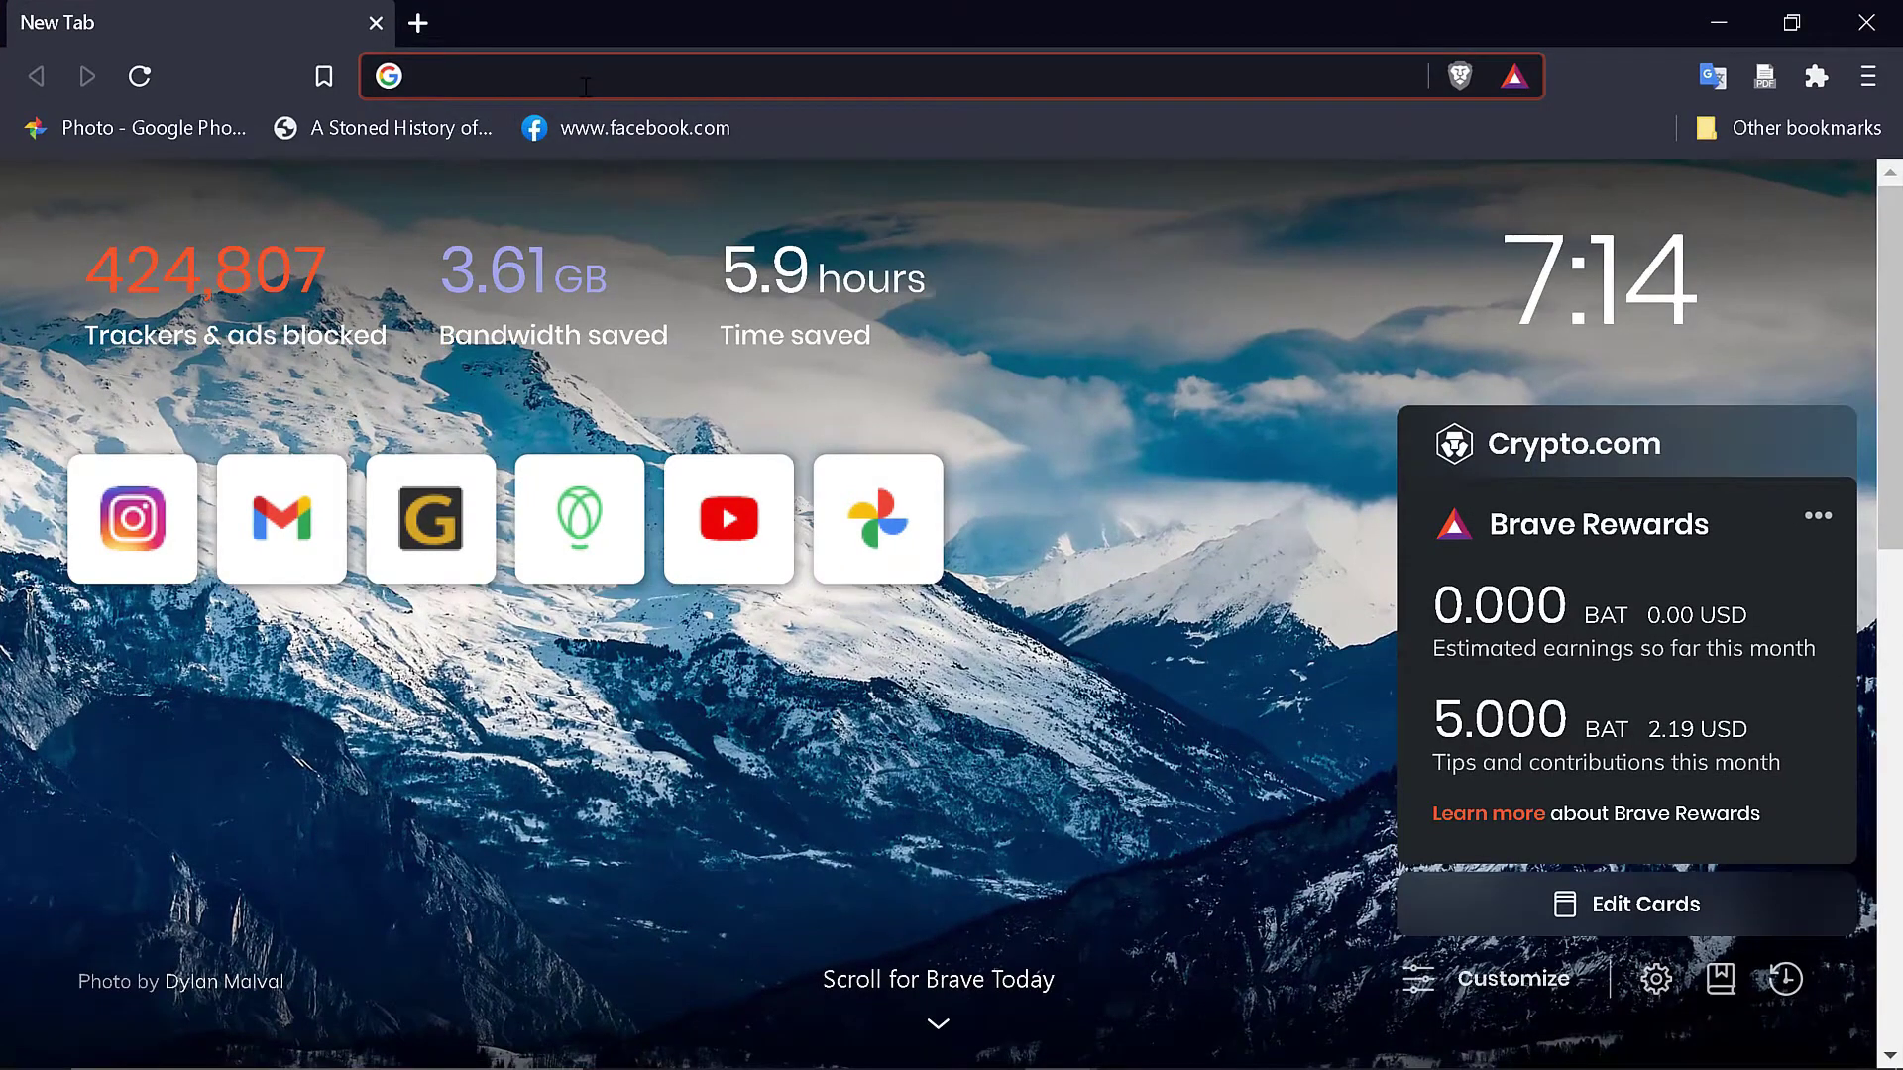
type("gra")
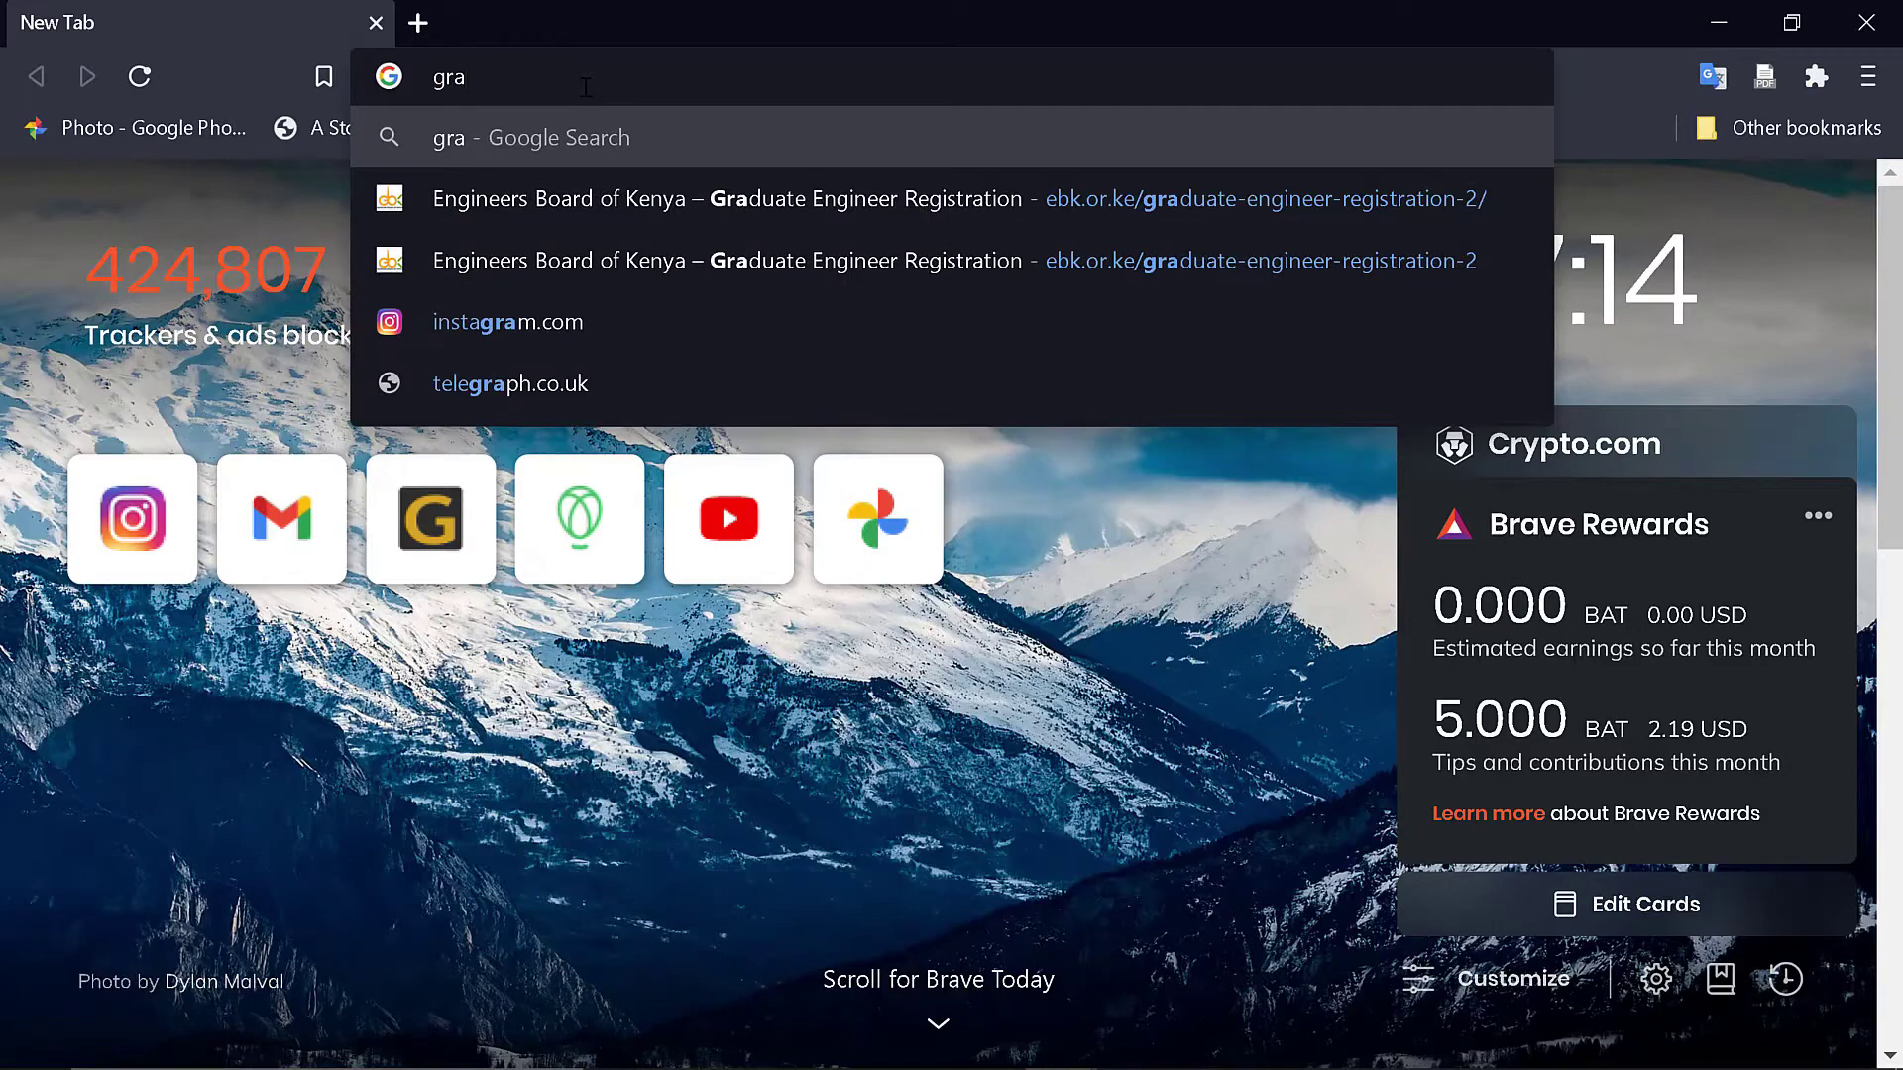
type("phiso")
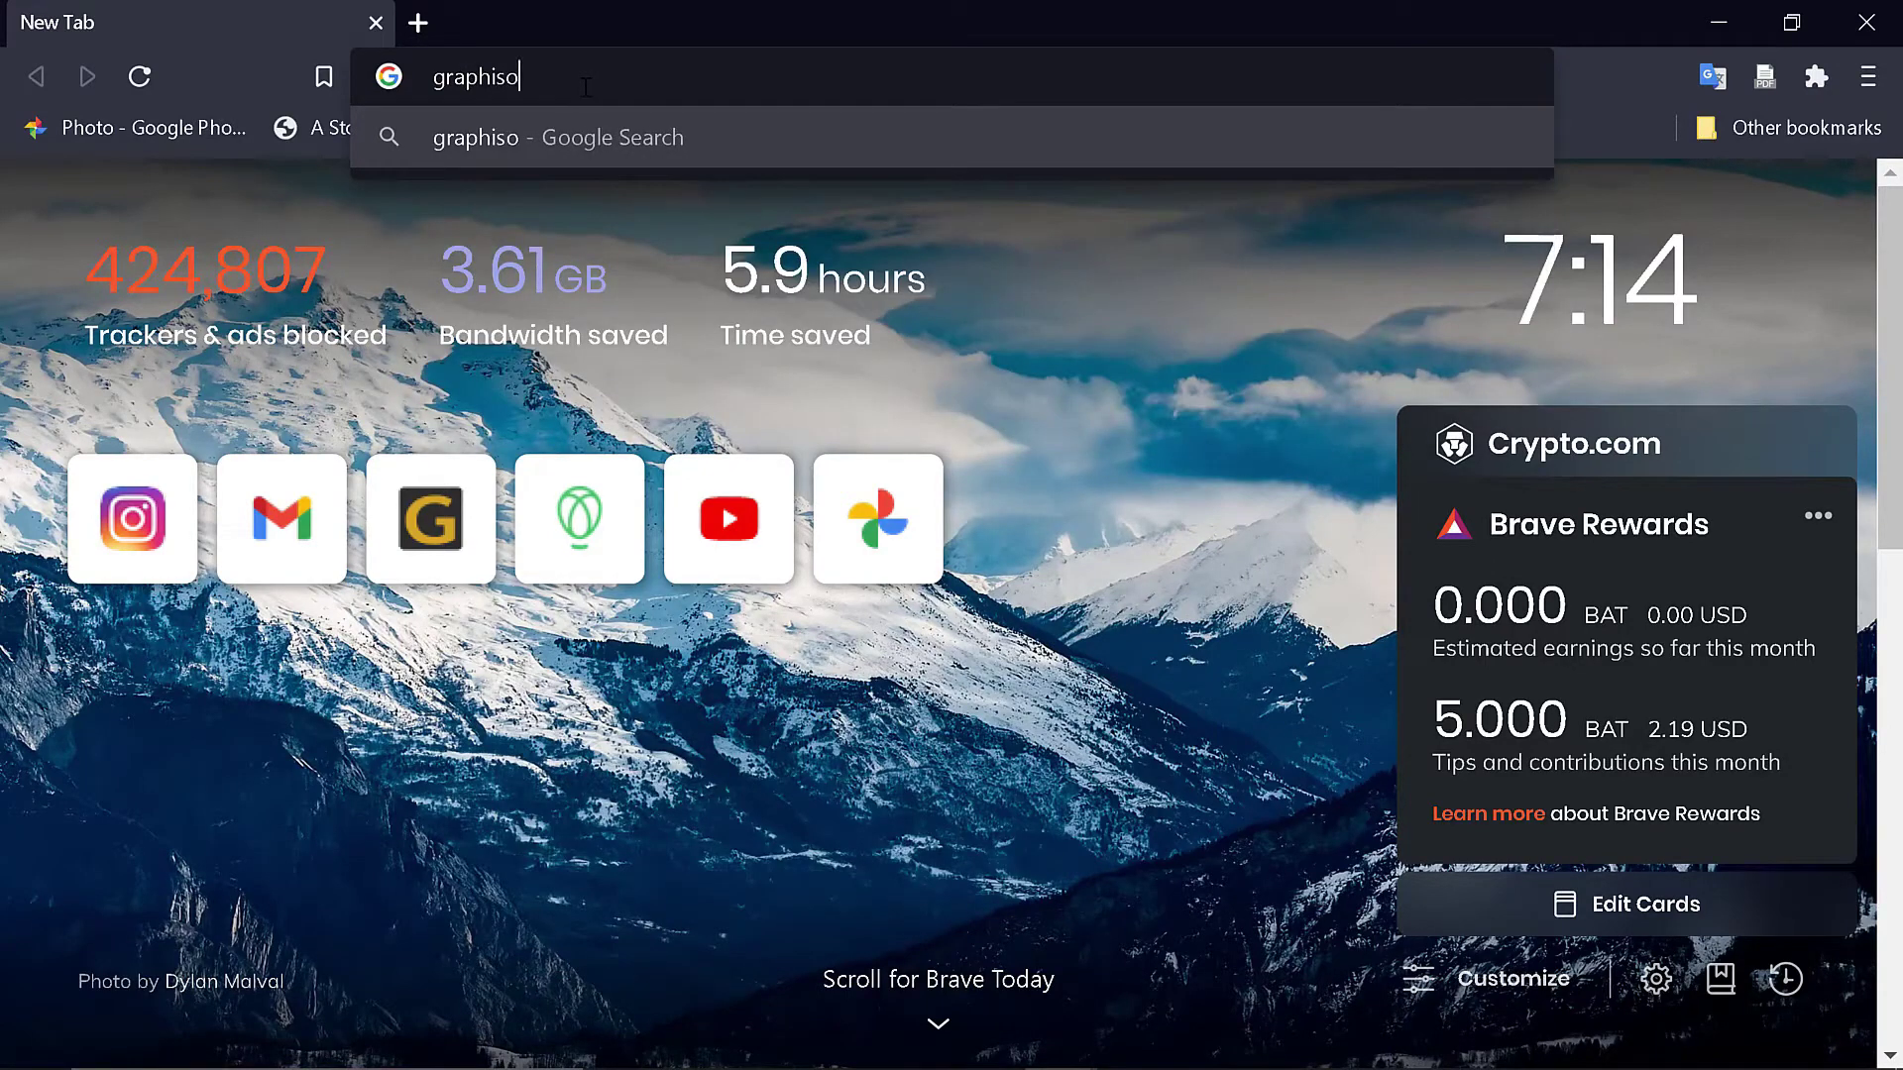
type("ft")
key("Return")
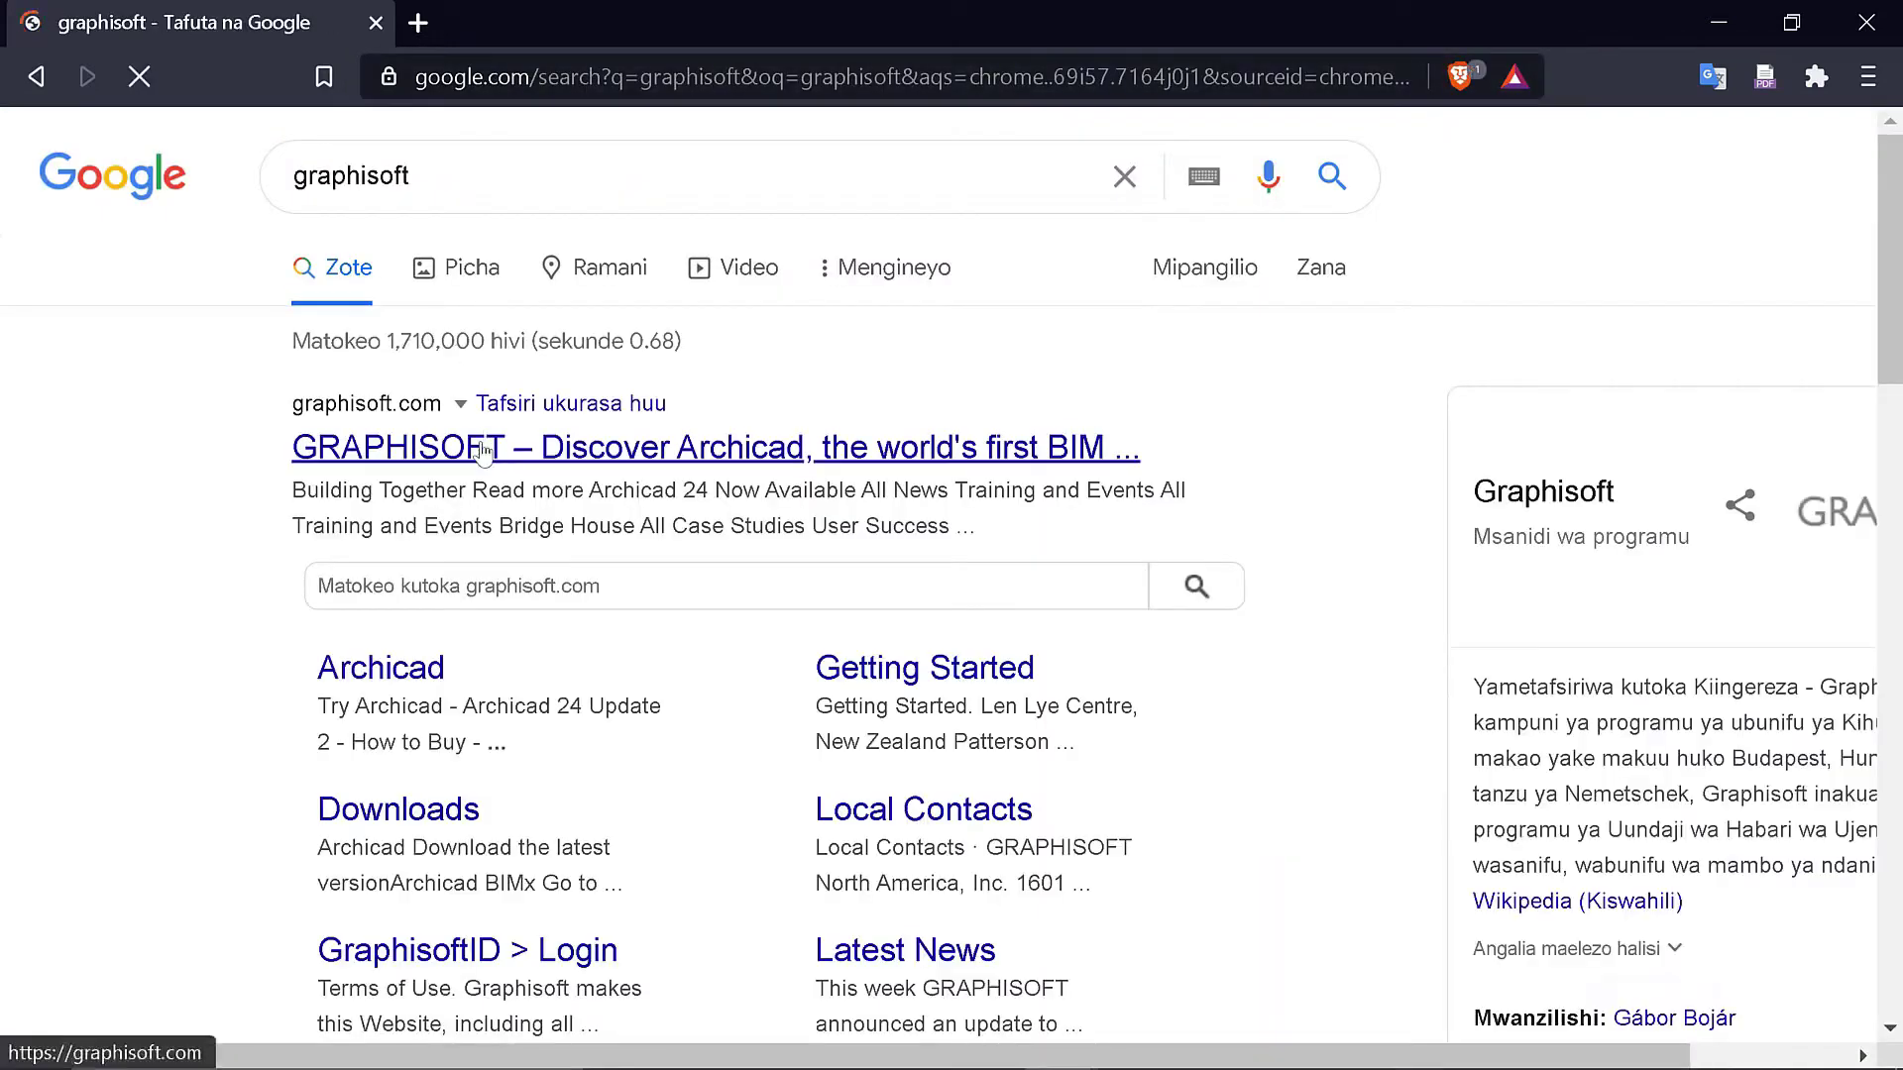
left_click(478, 451)
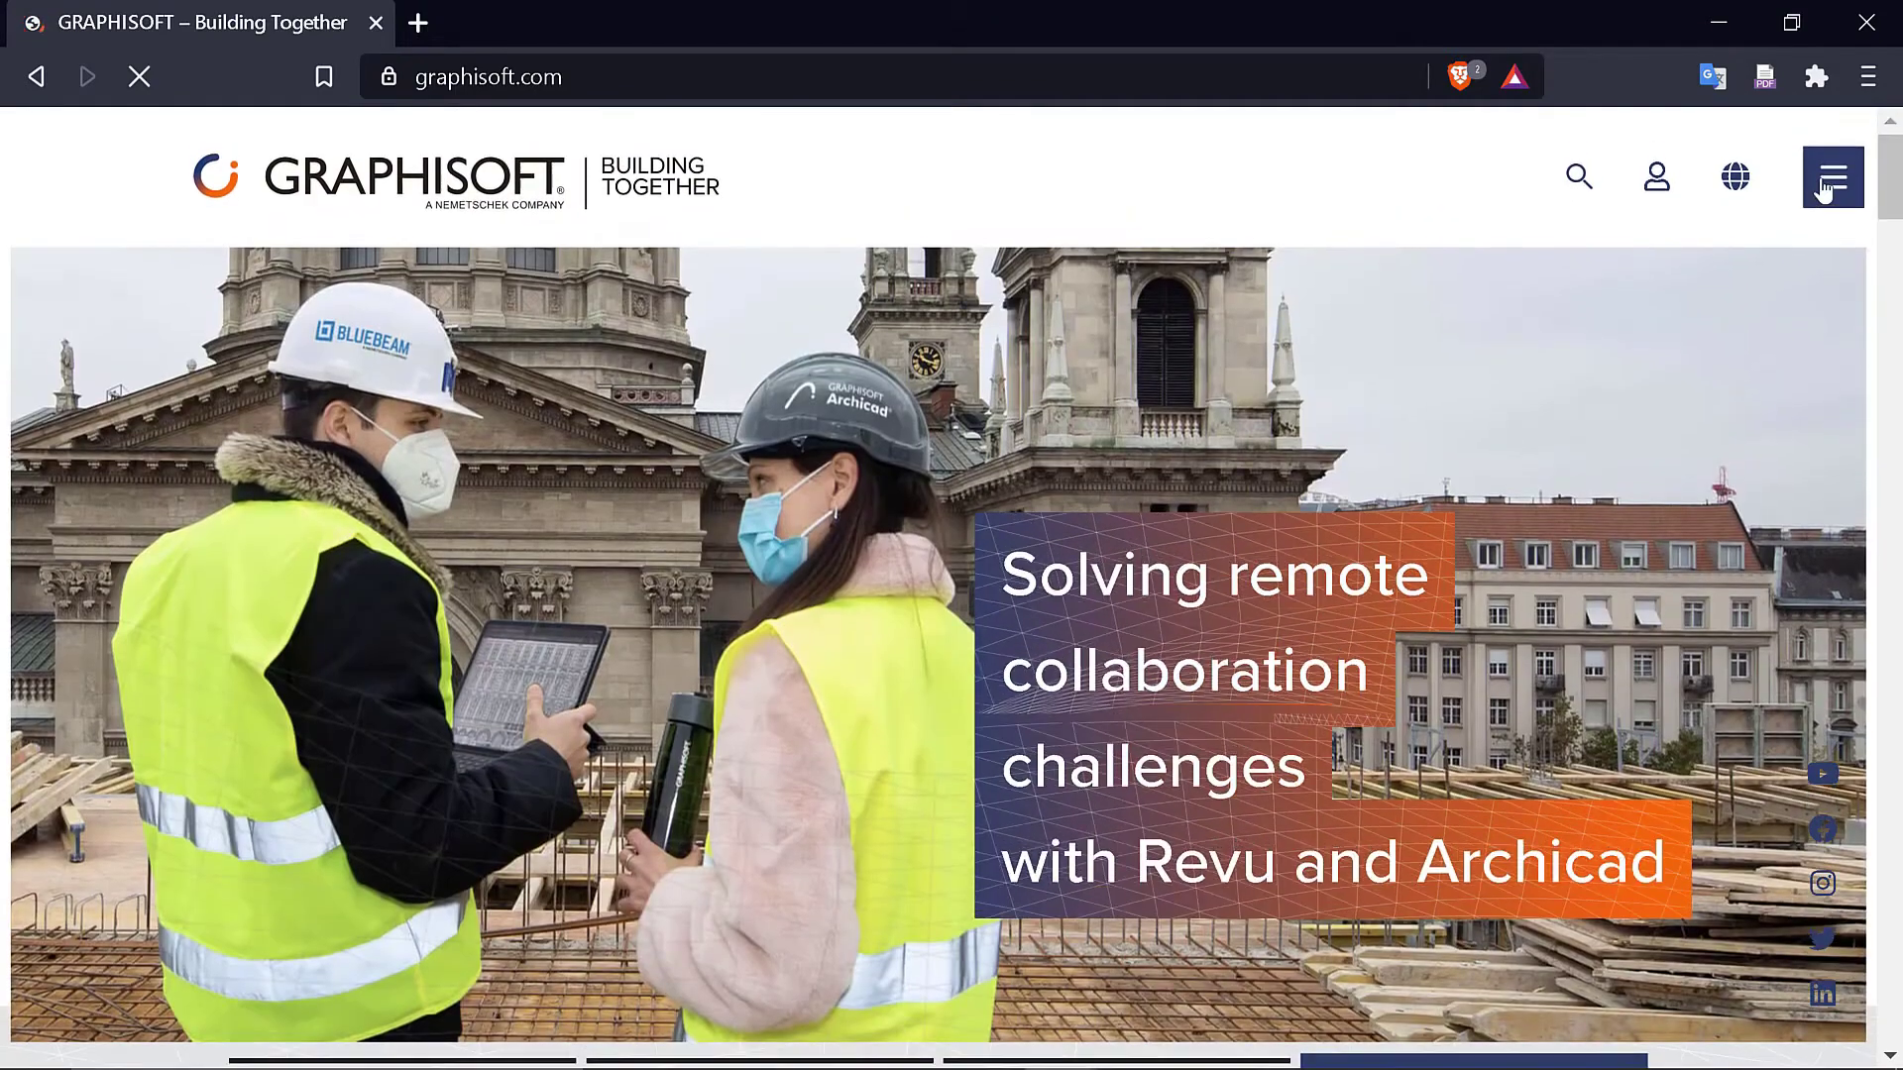
Step: Open the Downloads page from the Support section of the Graphisoft site
left_click(1831, 174)
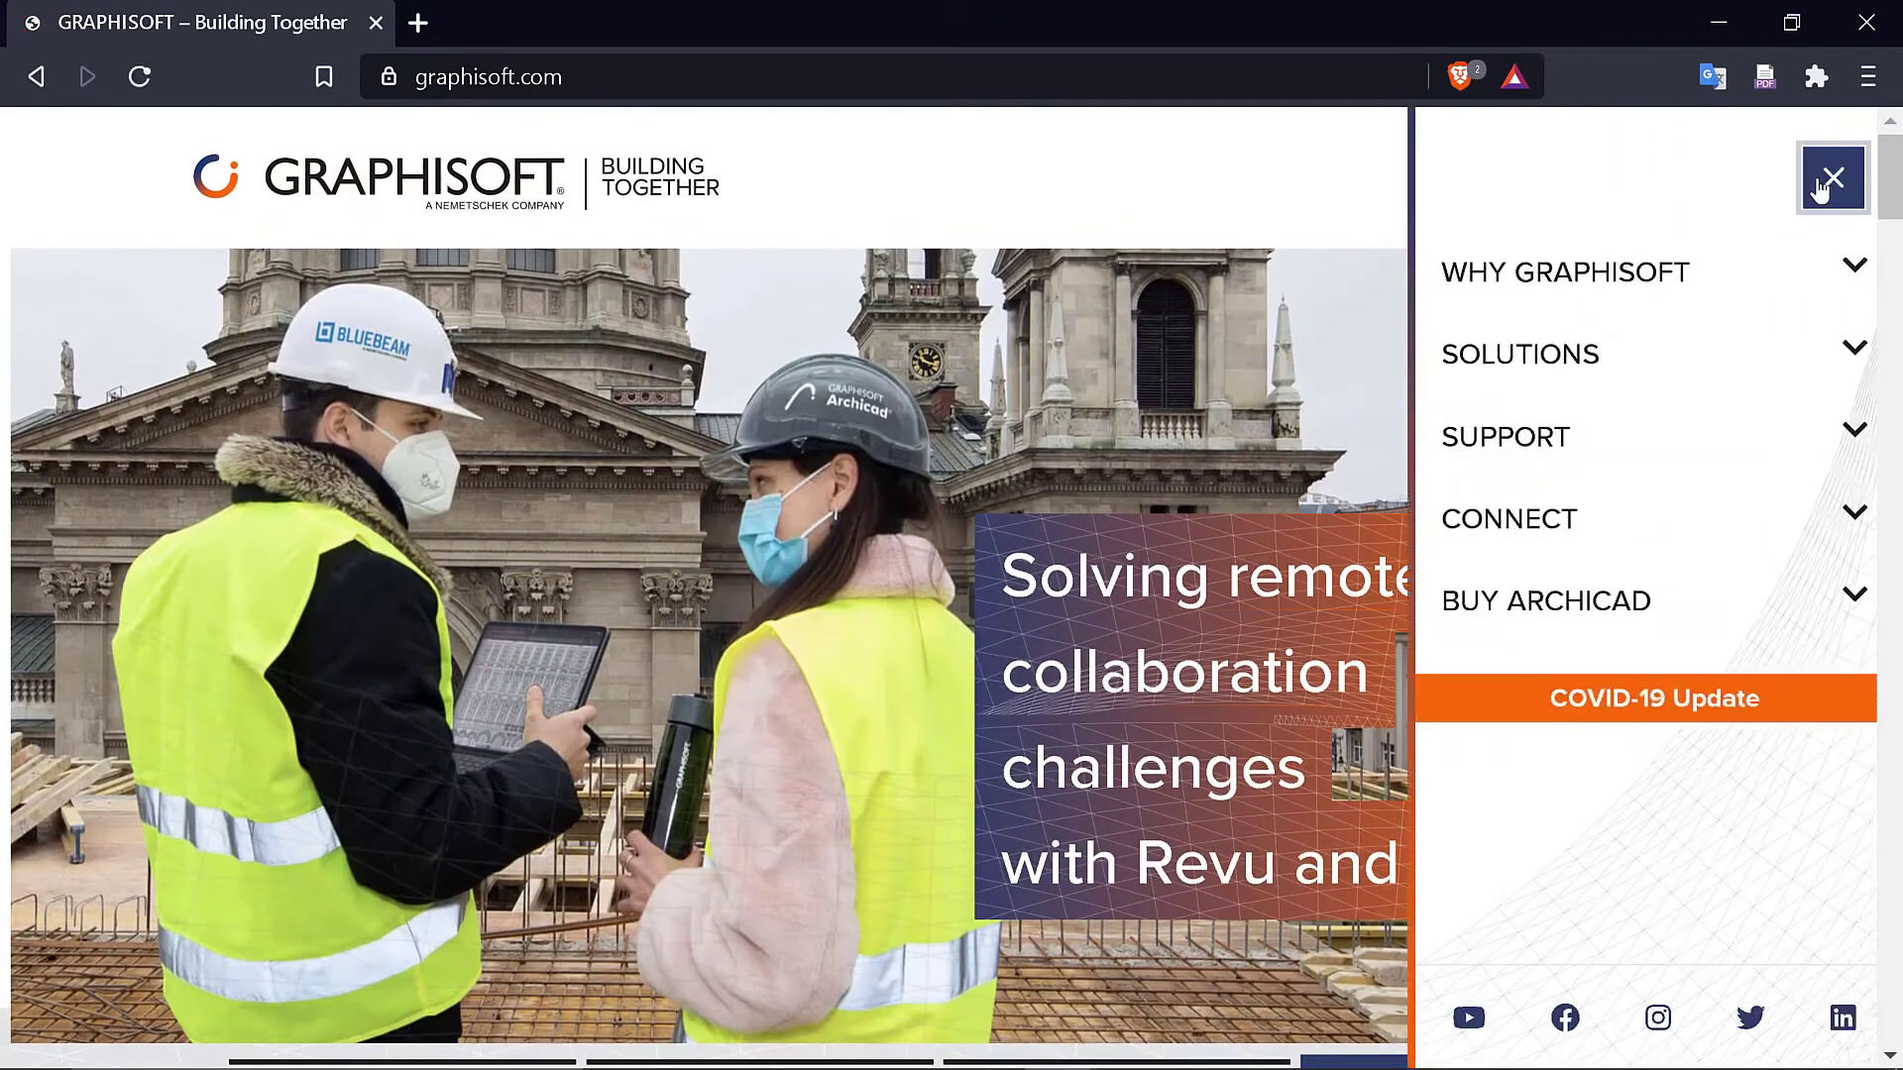
left_click(1513, 426)
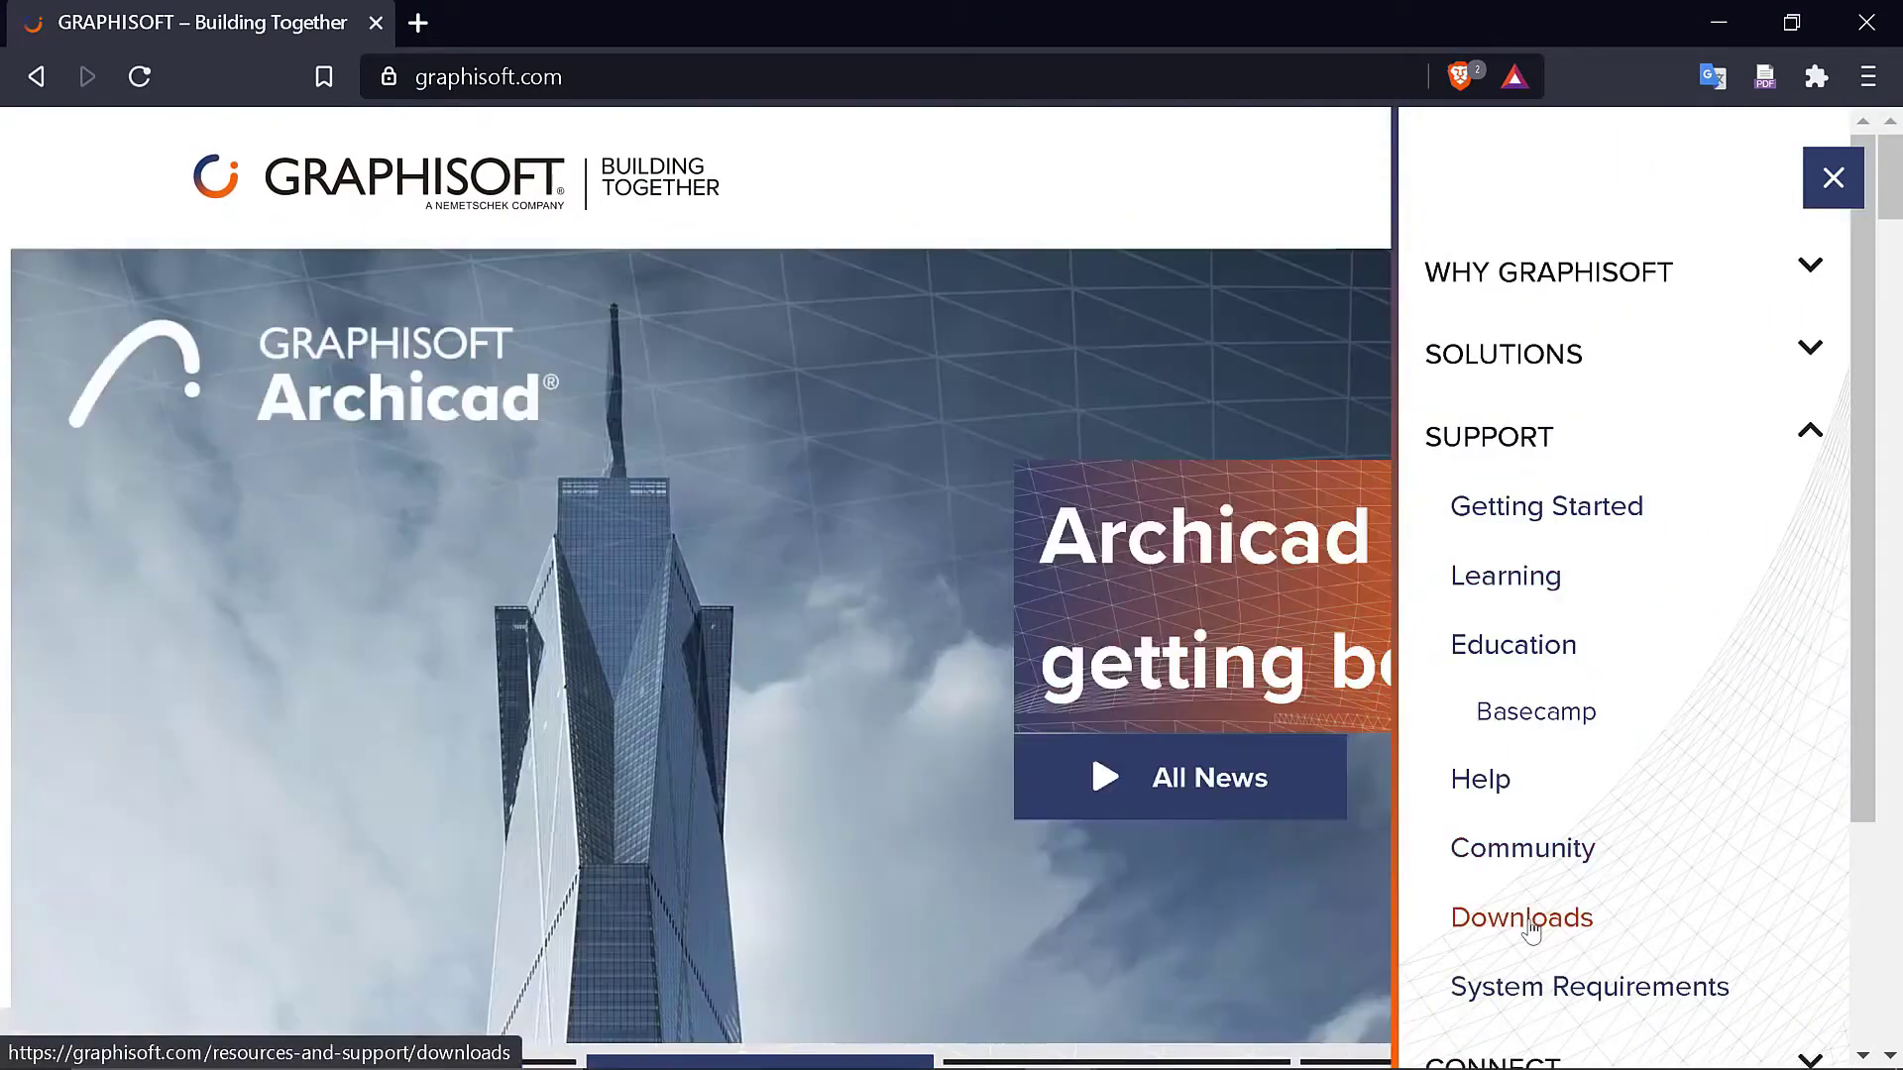
left_click(1526, 919)
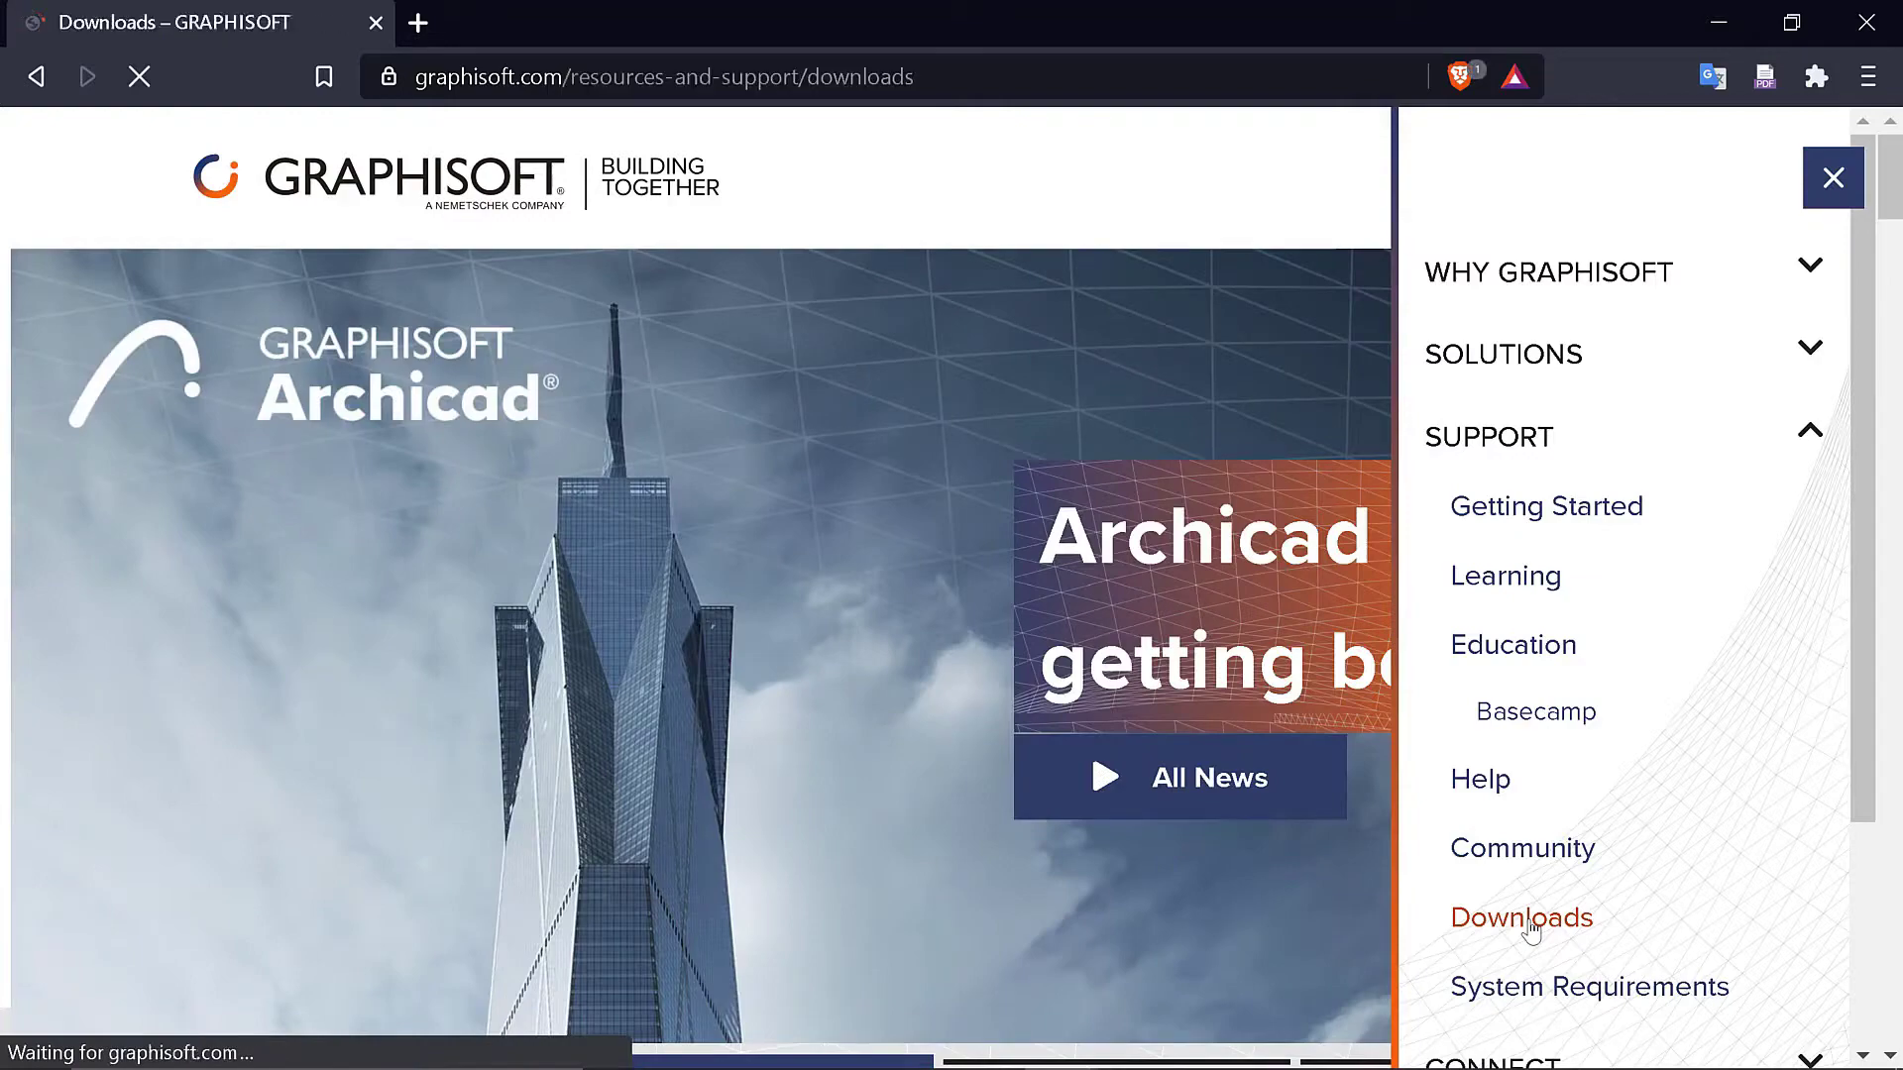
Step: Open the More Add-ons page listed under Extensions for Archicad
scroll(1105, 743, "down", 8)
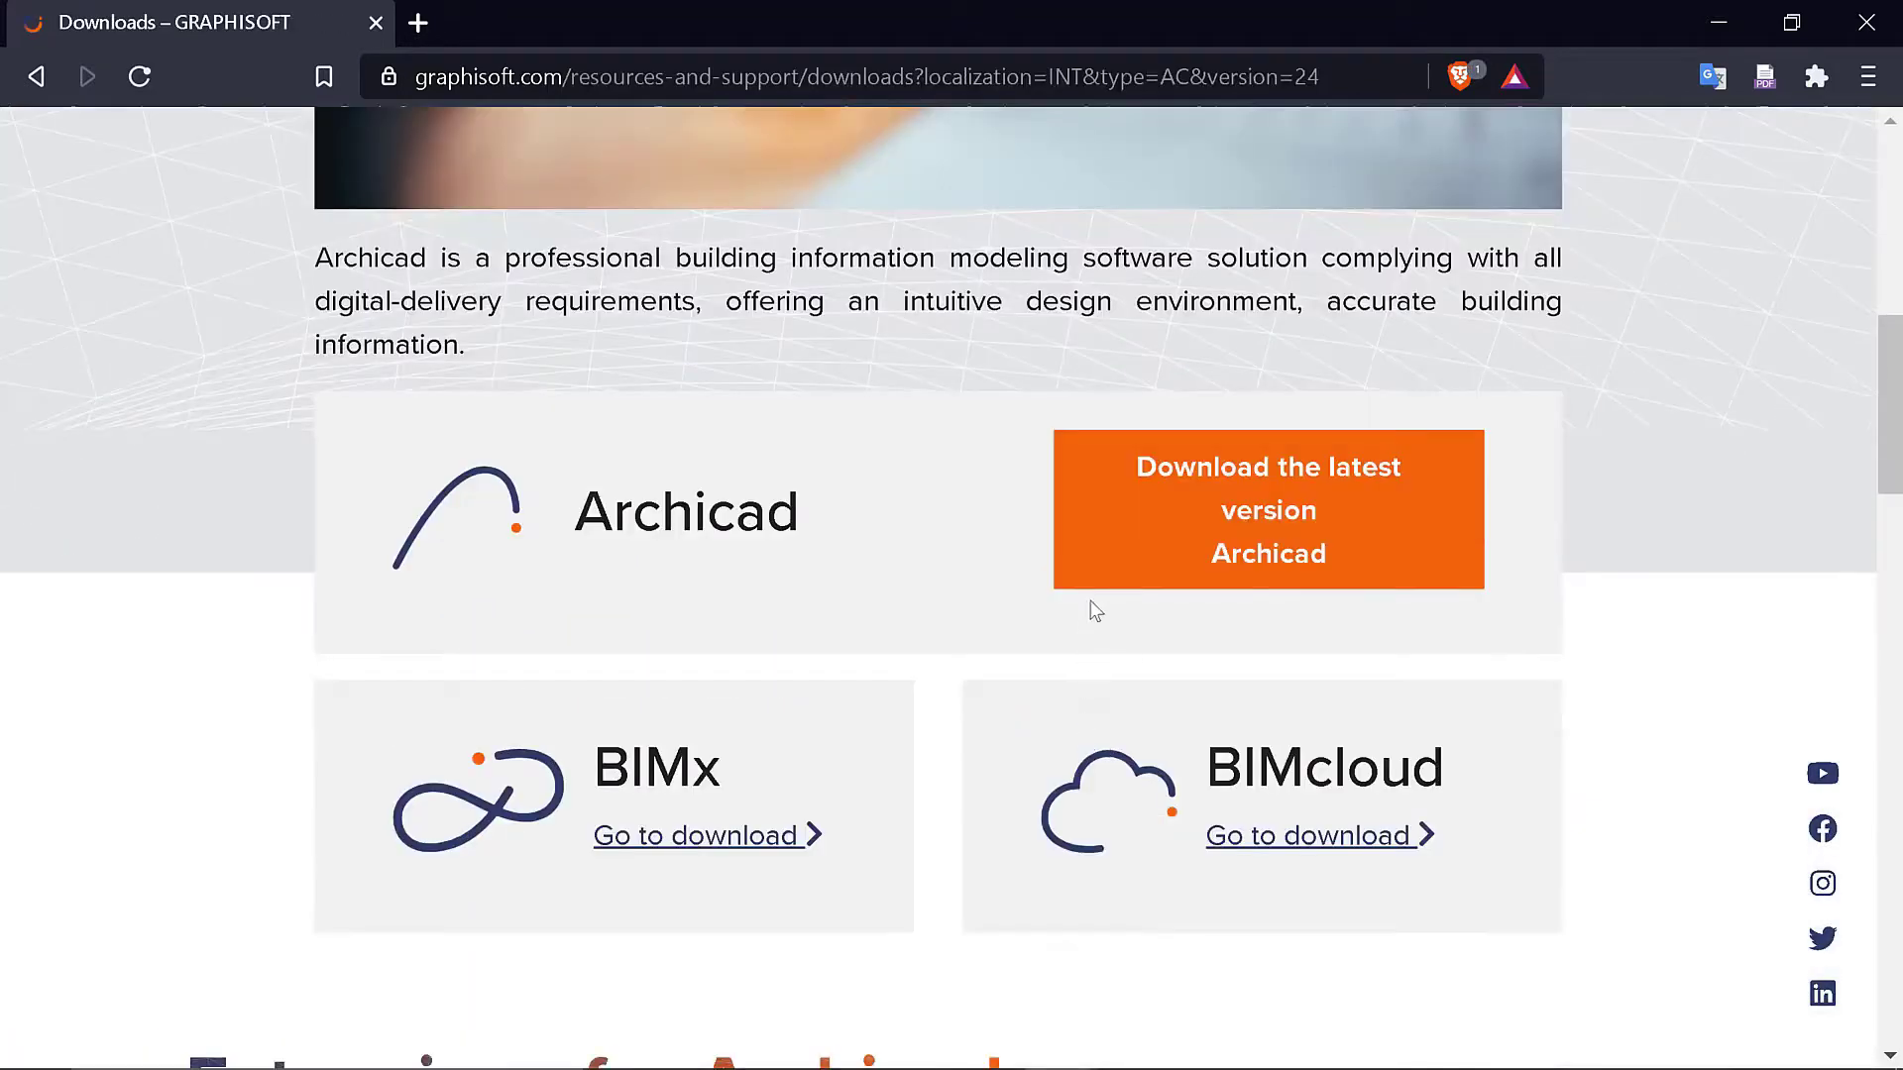
scroll(288, 741, "down", 8)
left_click(292, 733)
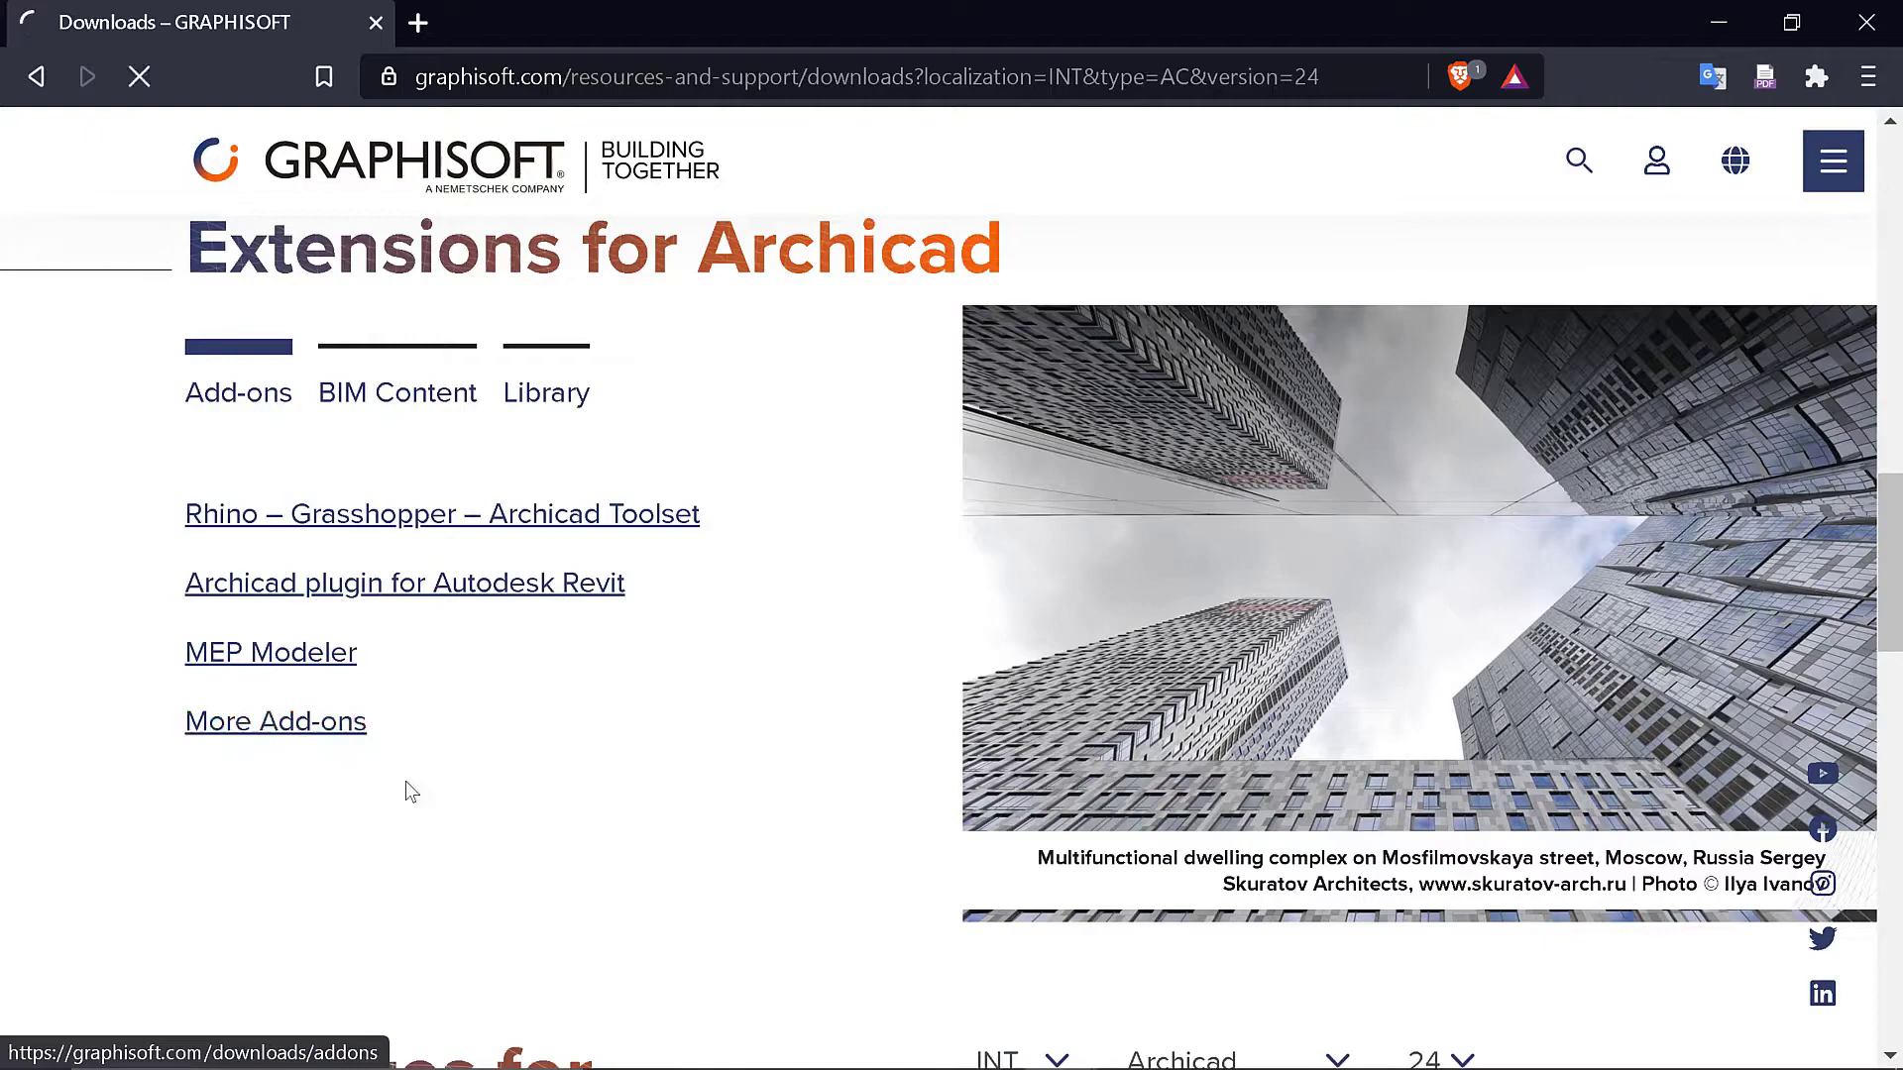
Step: Look through the add-ons by Graphisoft, from PARAM-O and RFA & RVT Geometry Exchange to Goodies and the Rhino – Grasshopper toolset
scroll(433, 811, "down", 8)
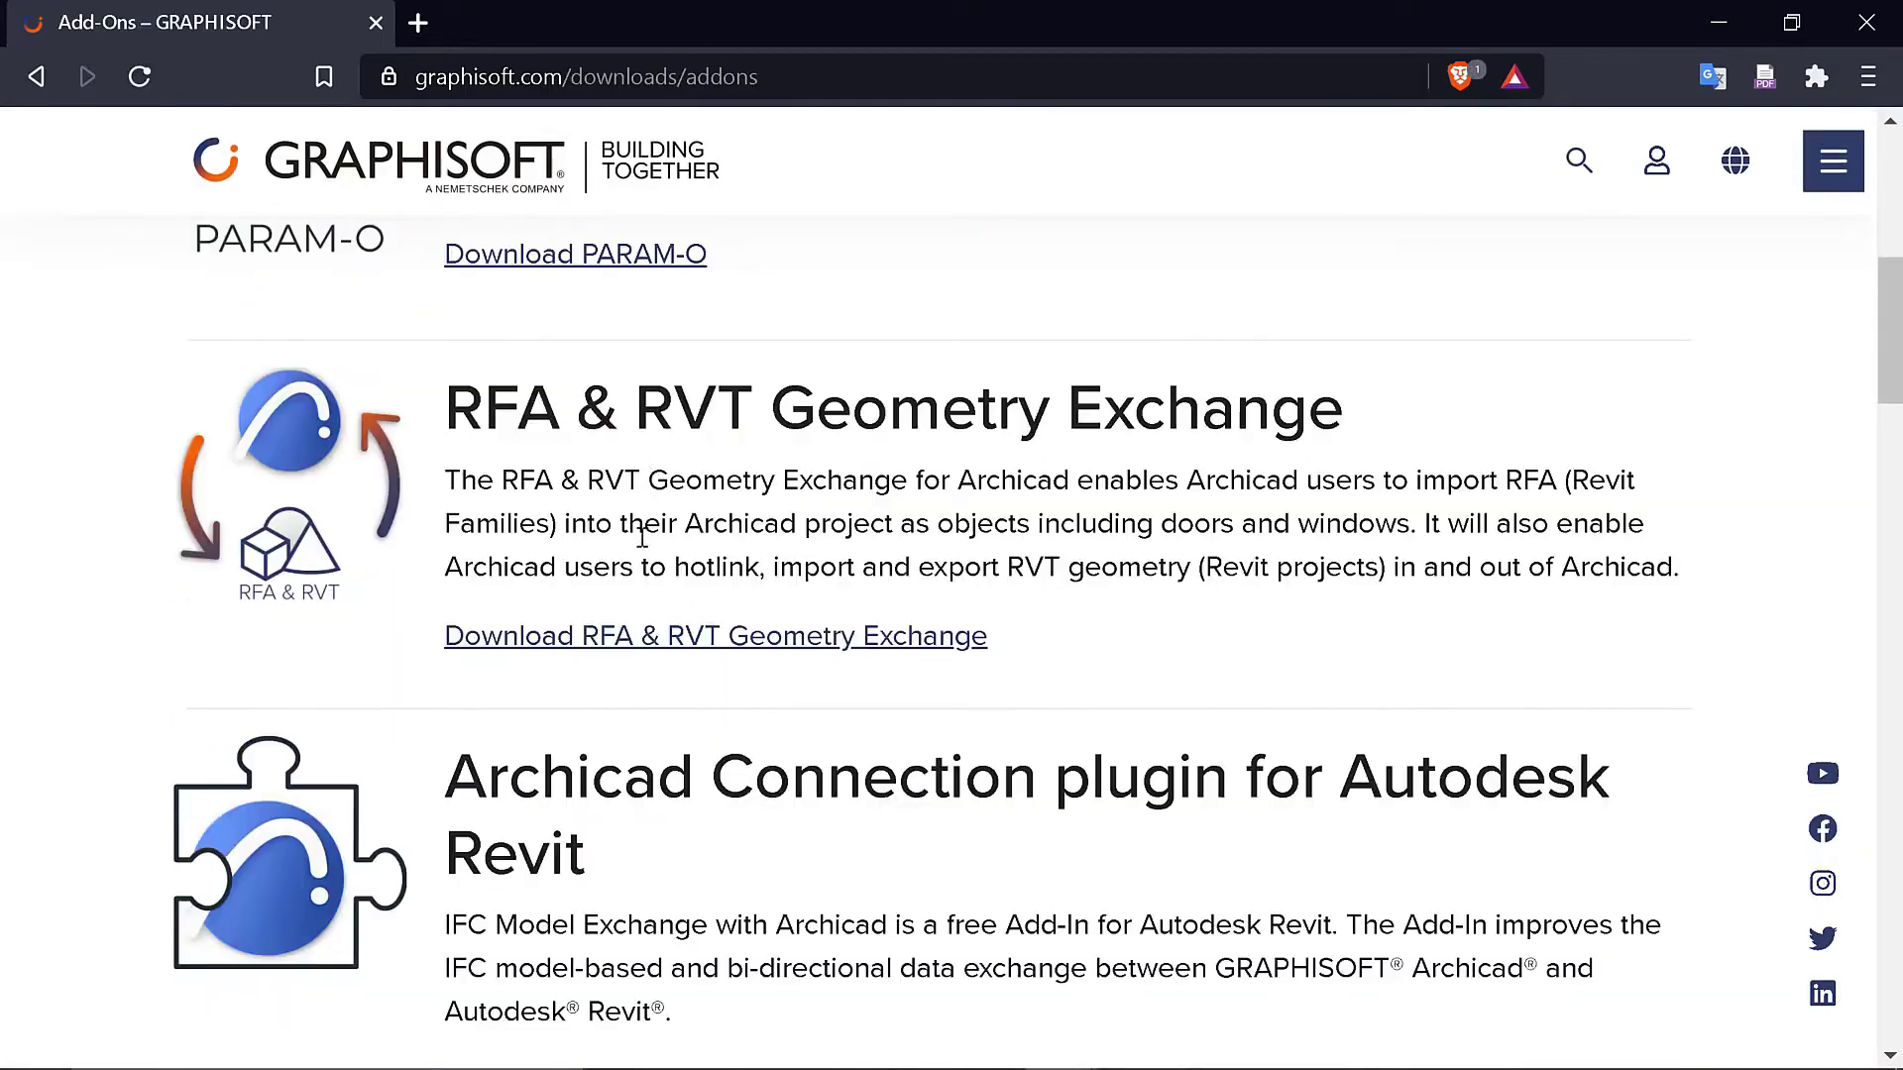
scroll(642, 536, "up", 3)
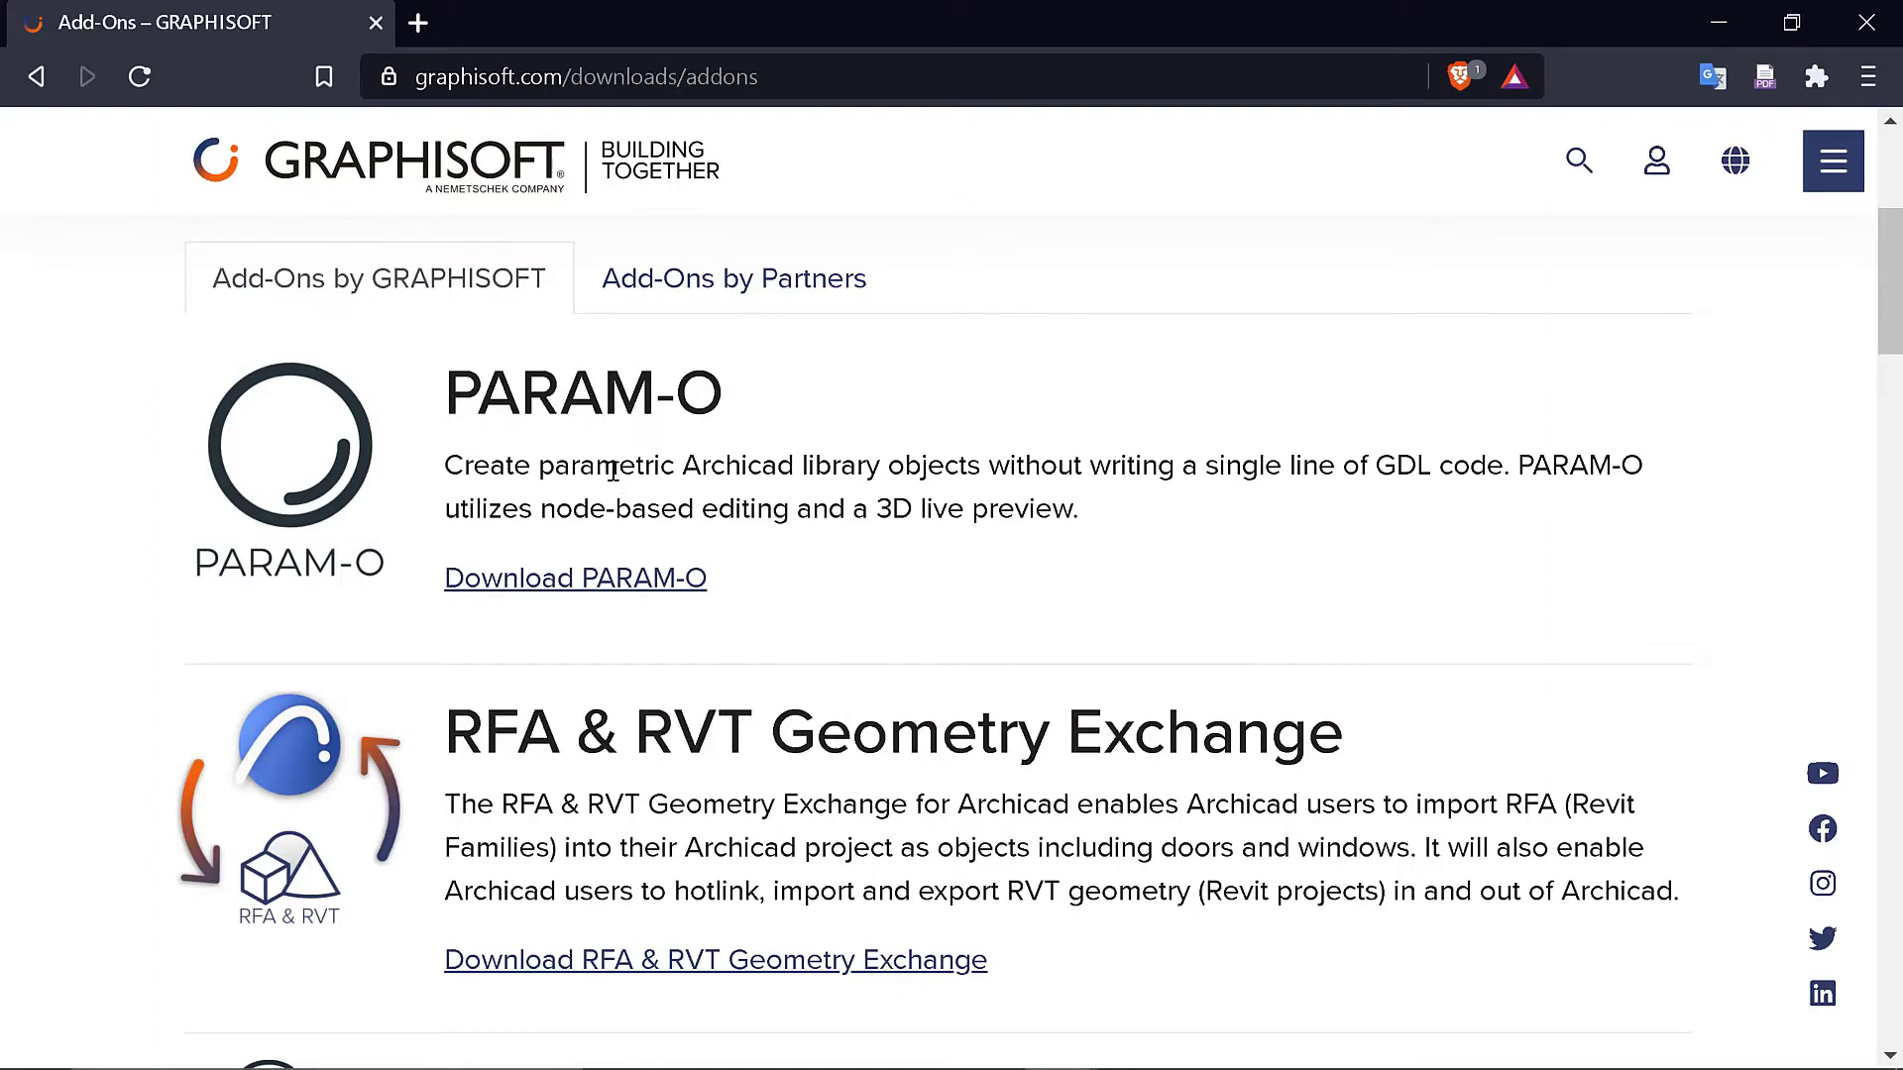
scroll(613, 471, "down", 3)
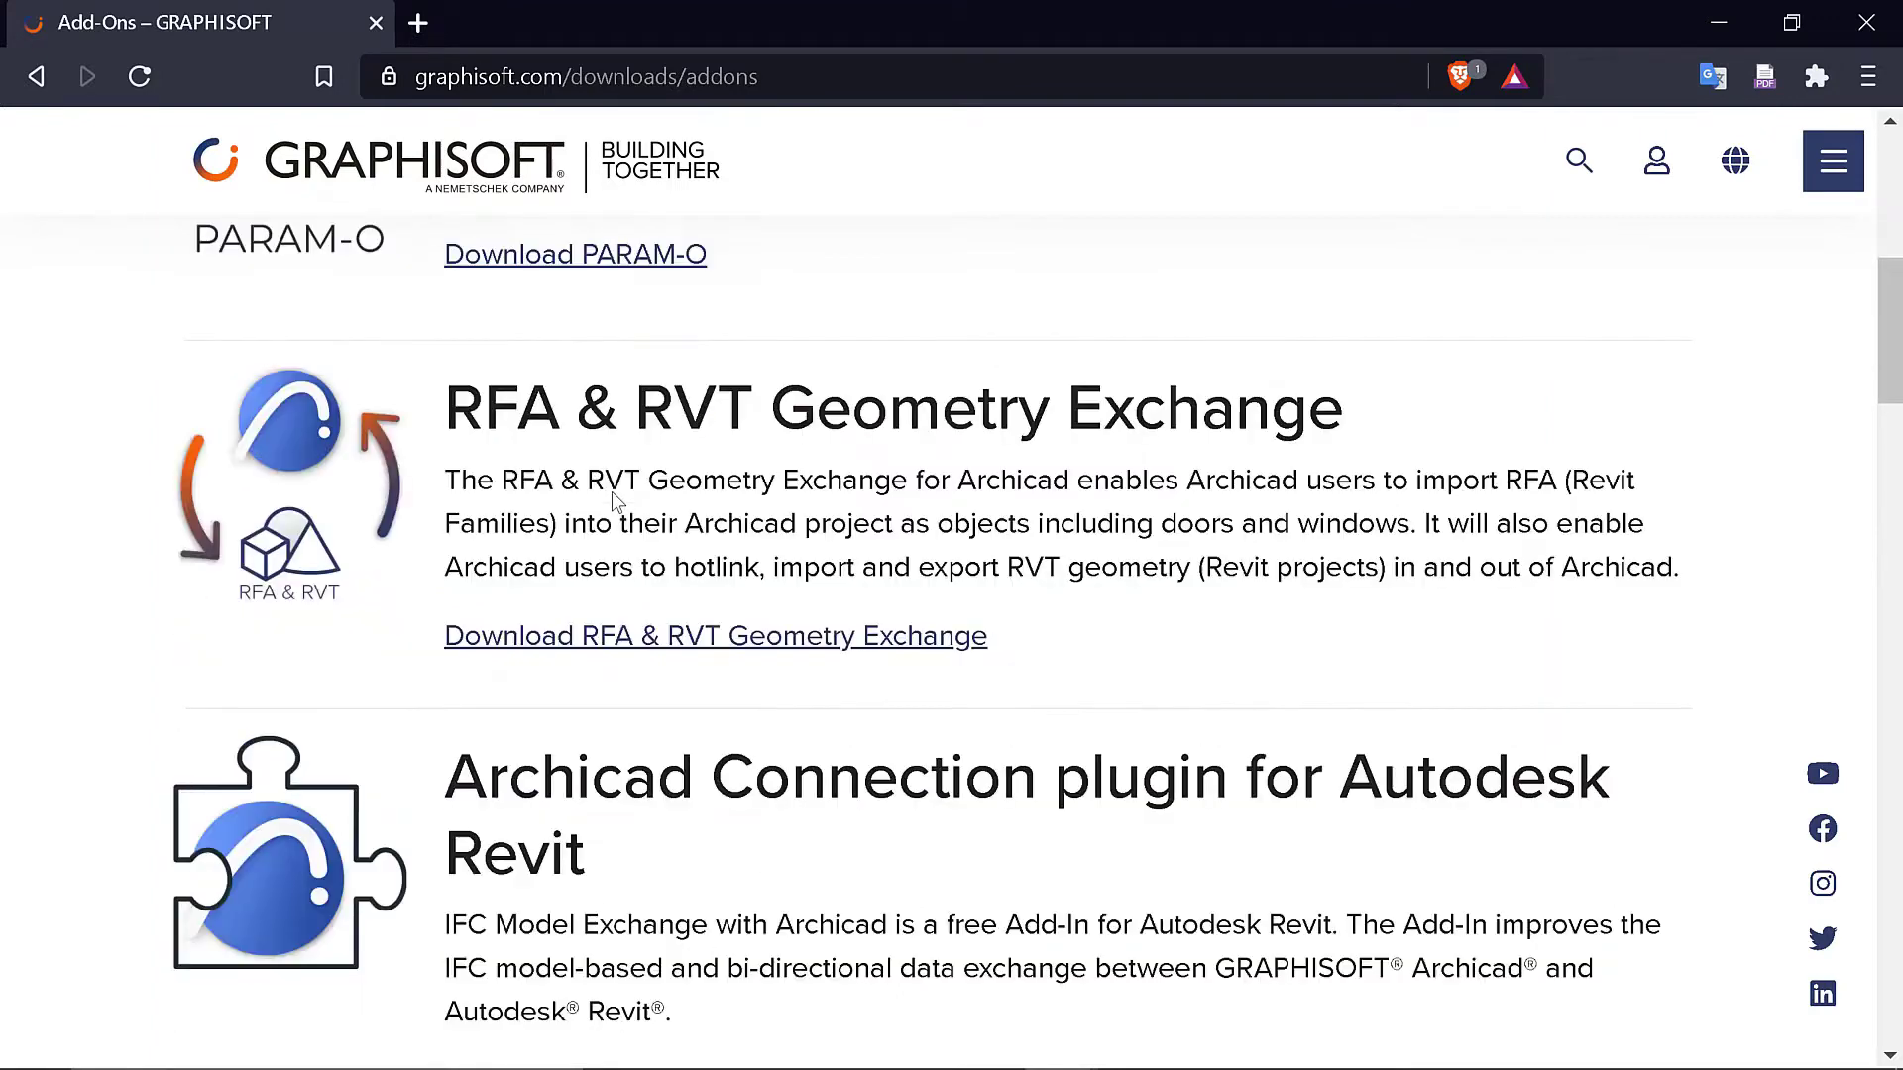
scroll(614, 485, "down", 3)
scroll(613, 485, "down", 2)
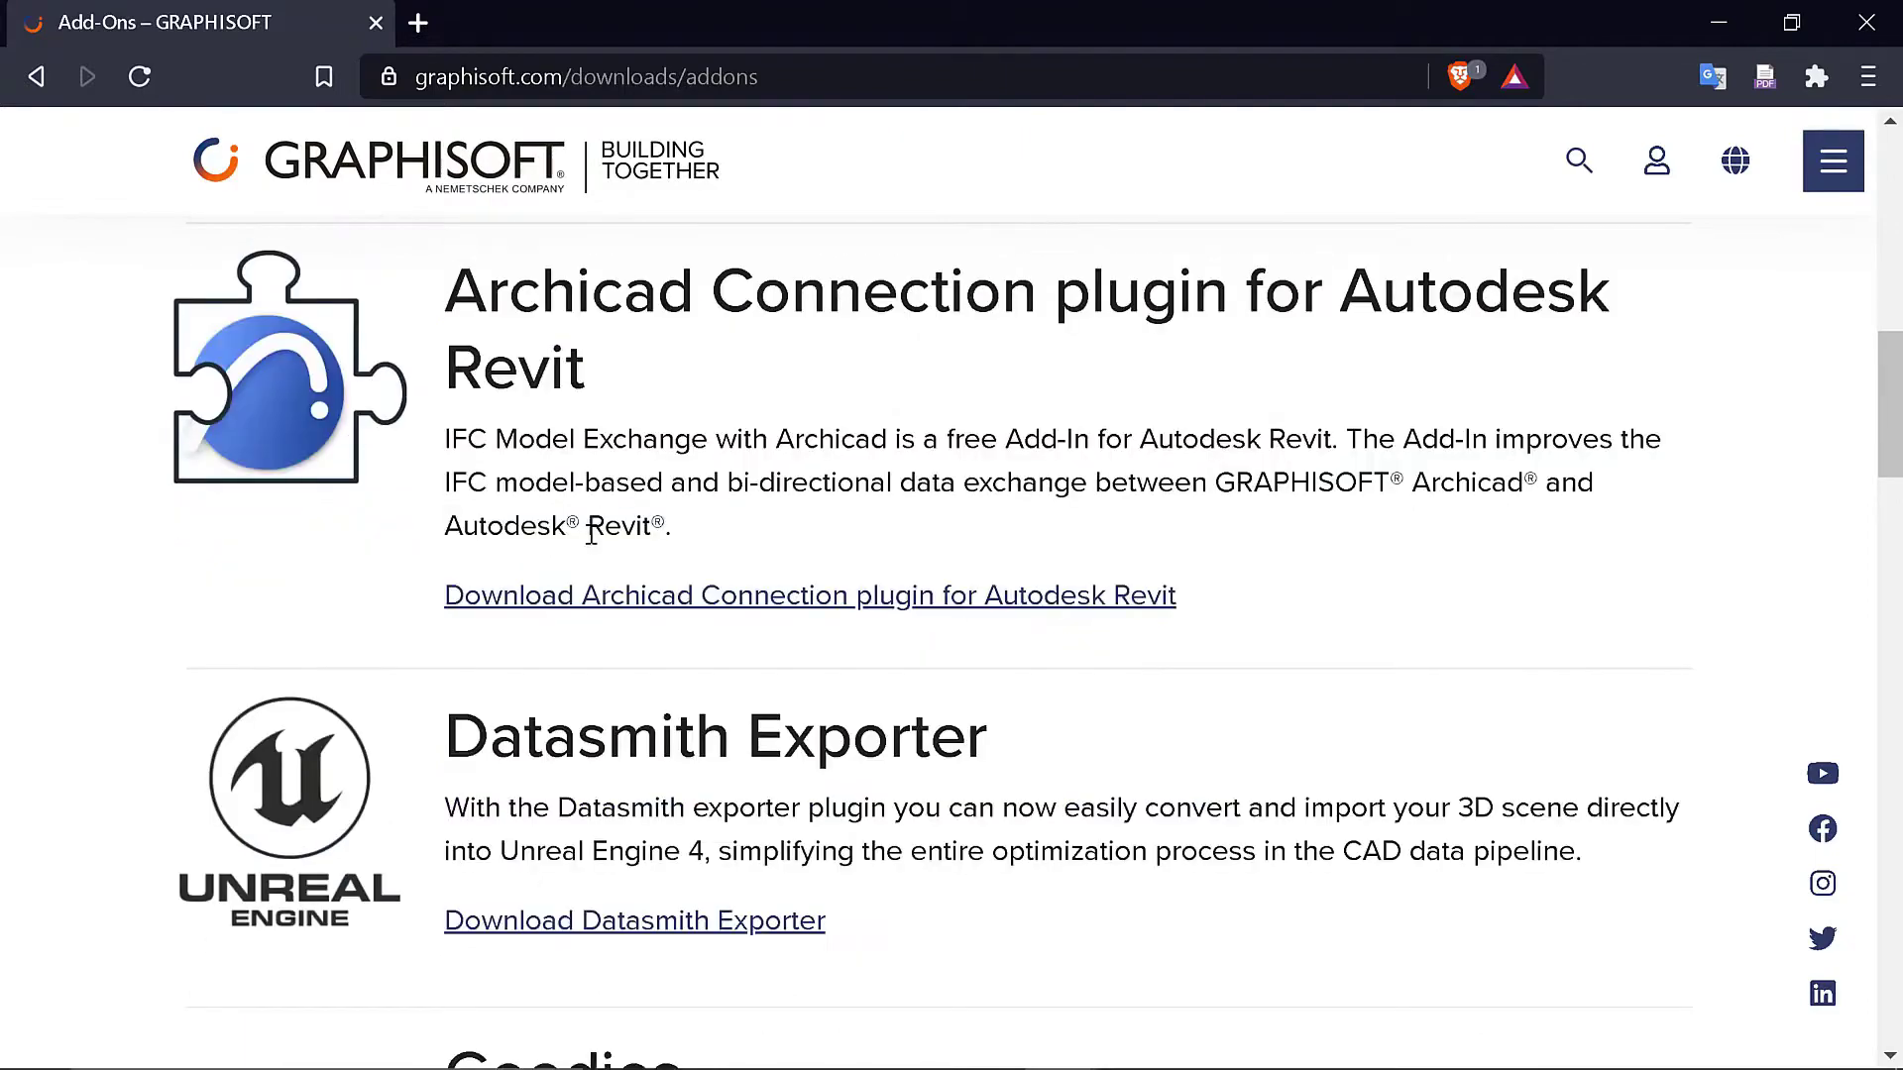
scroll(592, 535, "down", 6)
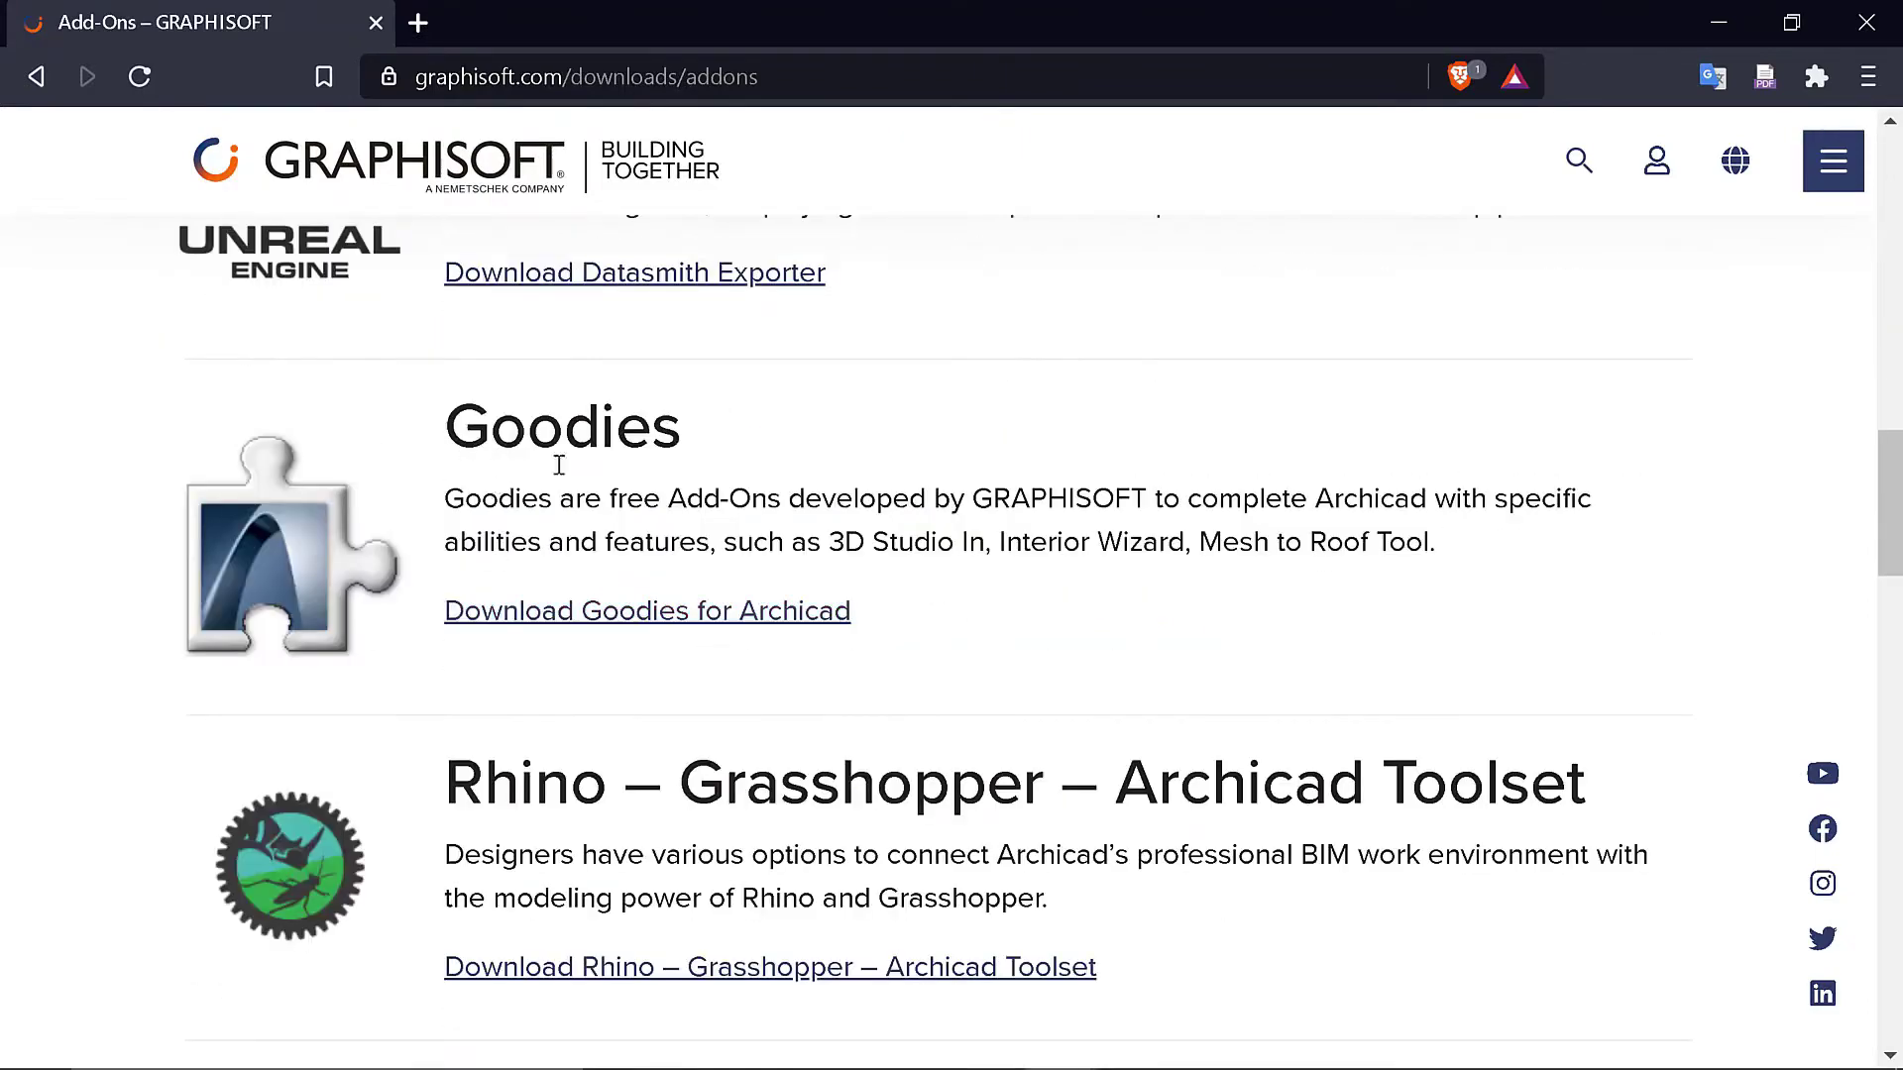
scroll(585, 555, "up", 6)
scroll(654, 540, "up", 7)
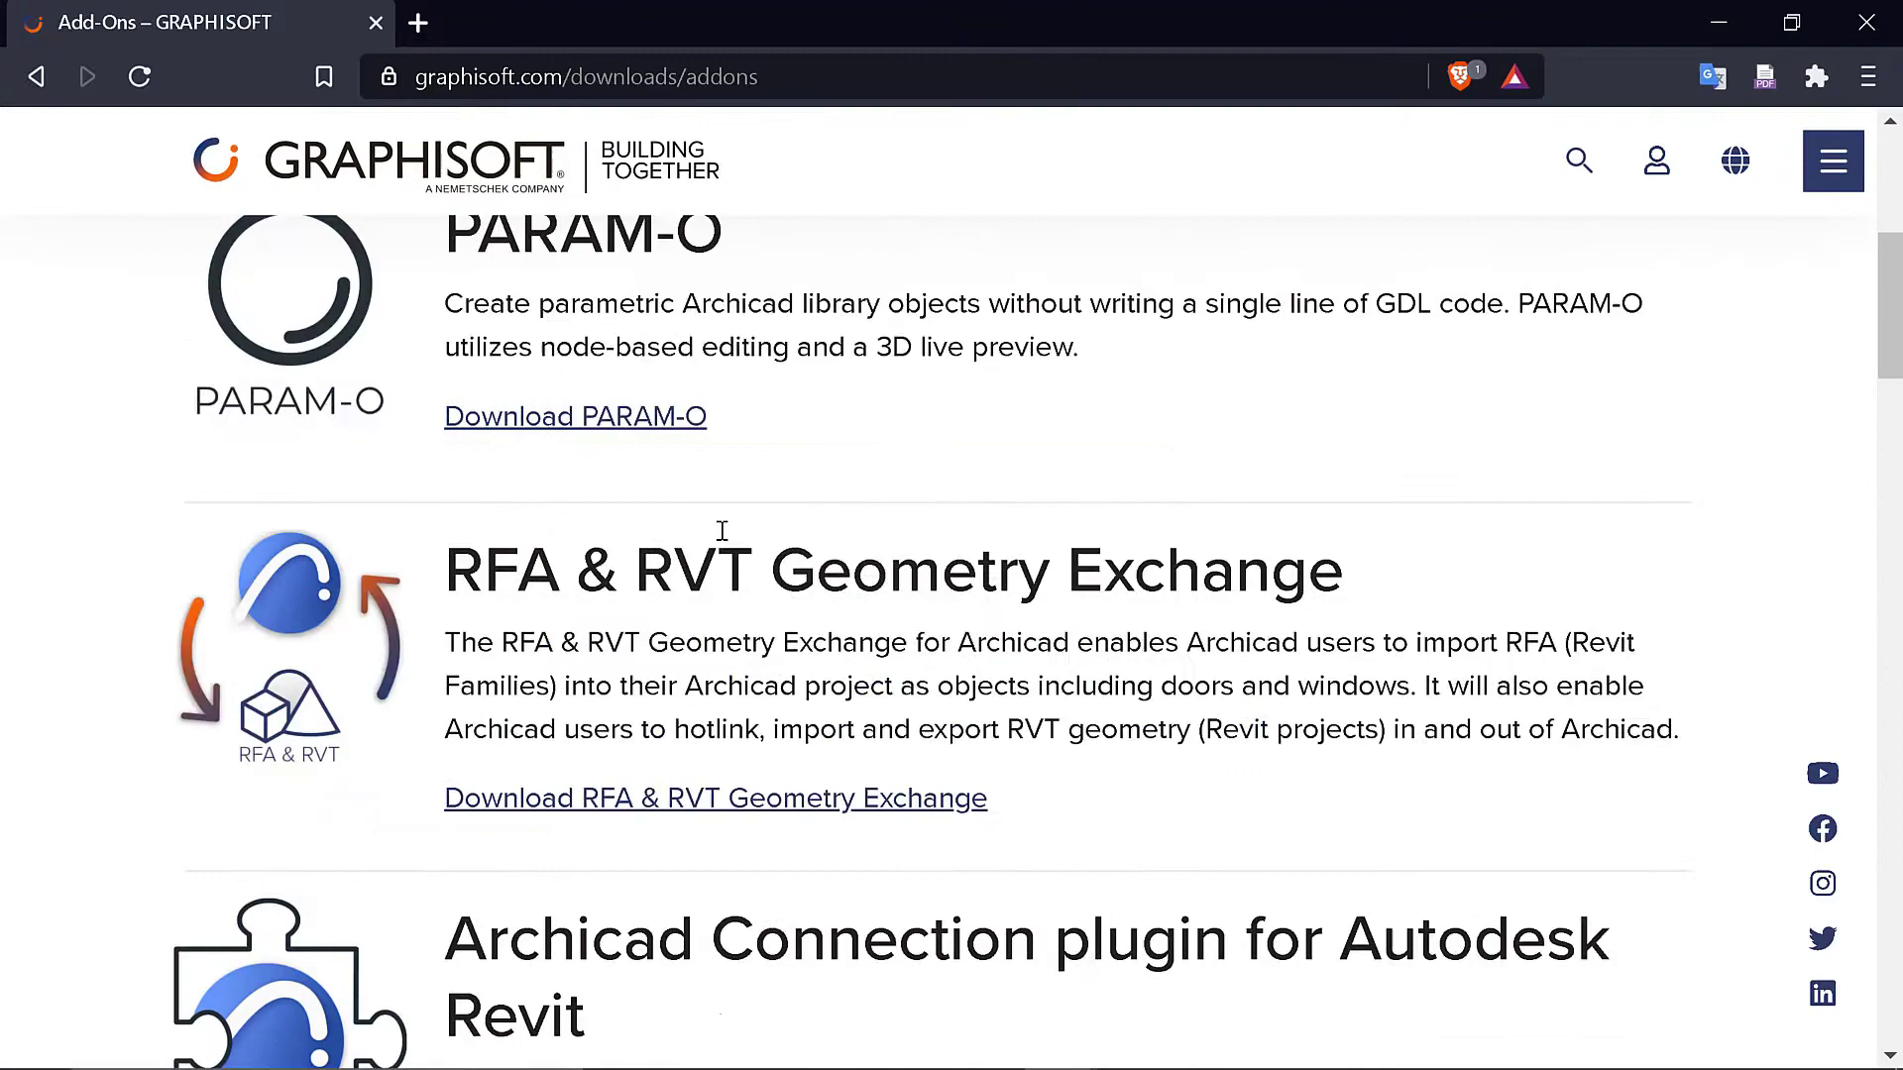
scroll(693, 540, "down", 8)
scroll(631, 550, "down", 5)
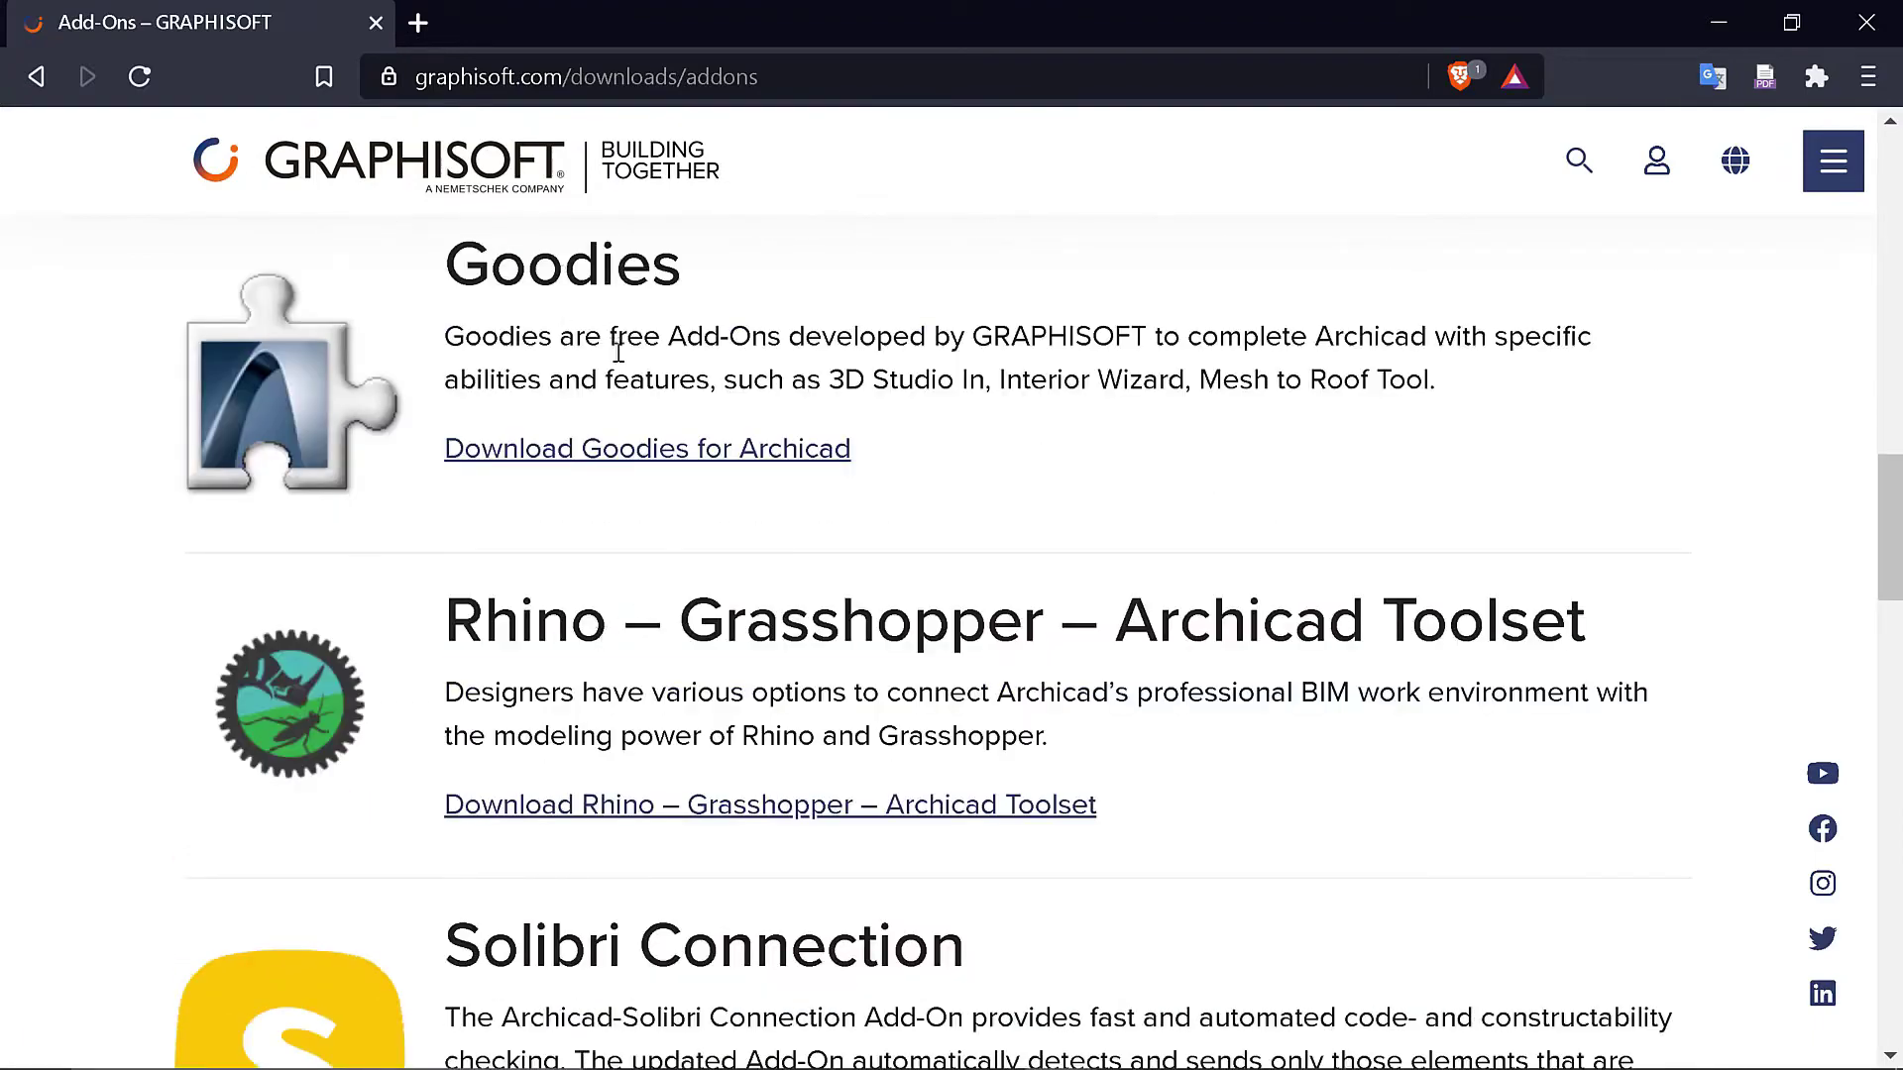
Step: Open the Goodies for Archicad download page and review the language versions offered
left_click(837, 449)
left_click(591, 441)
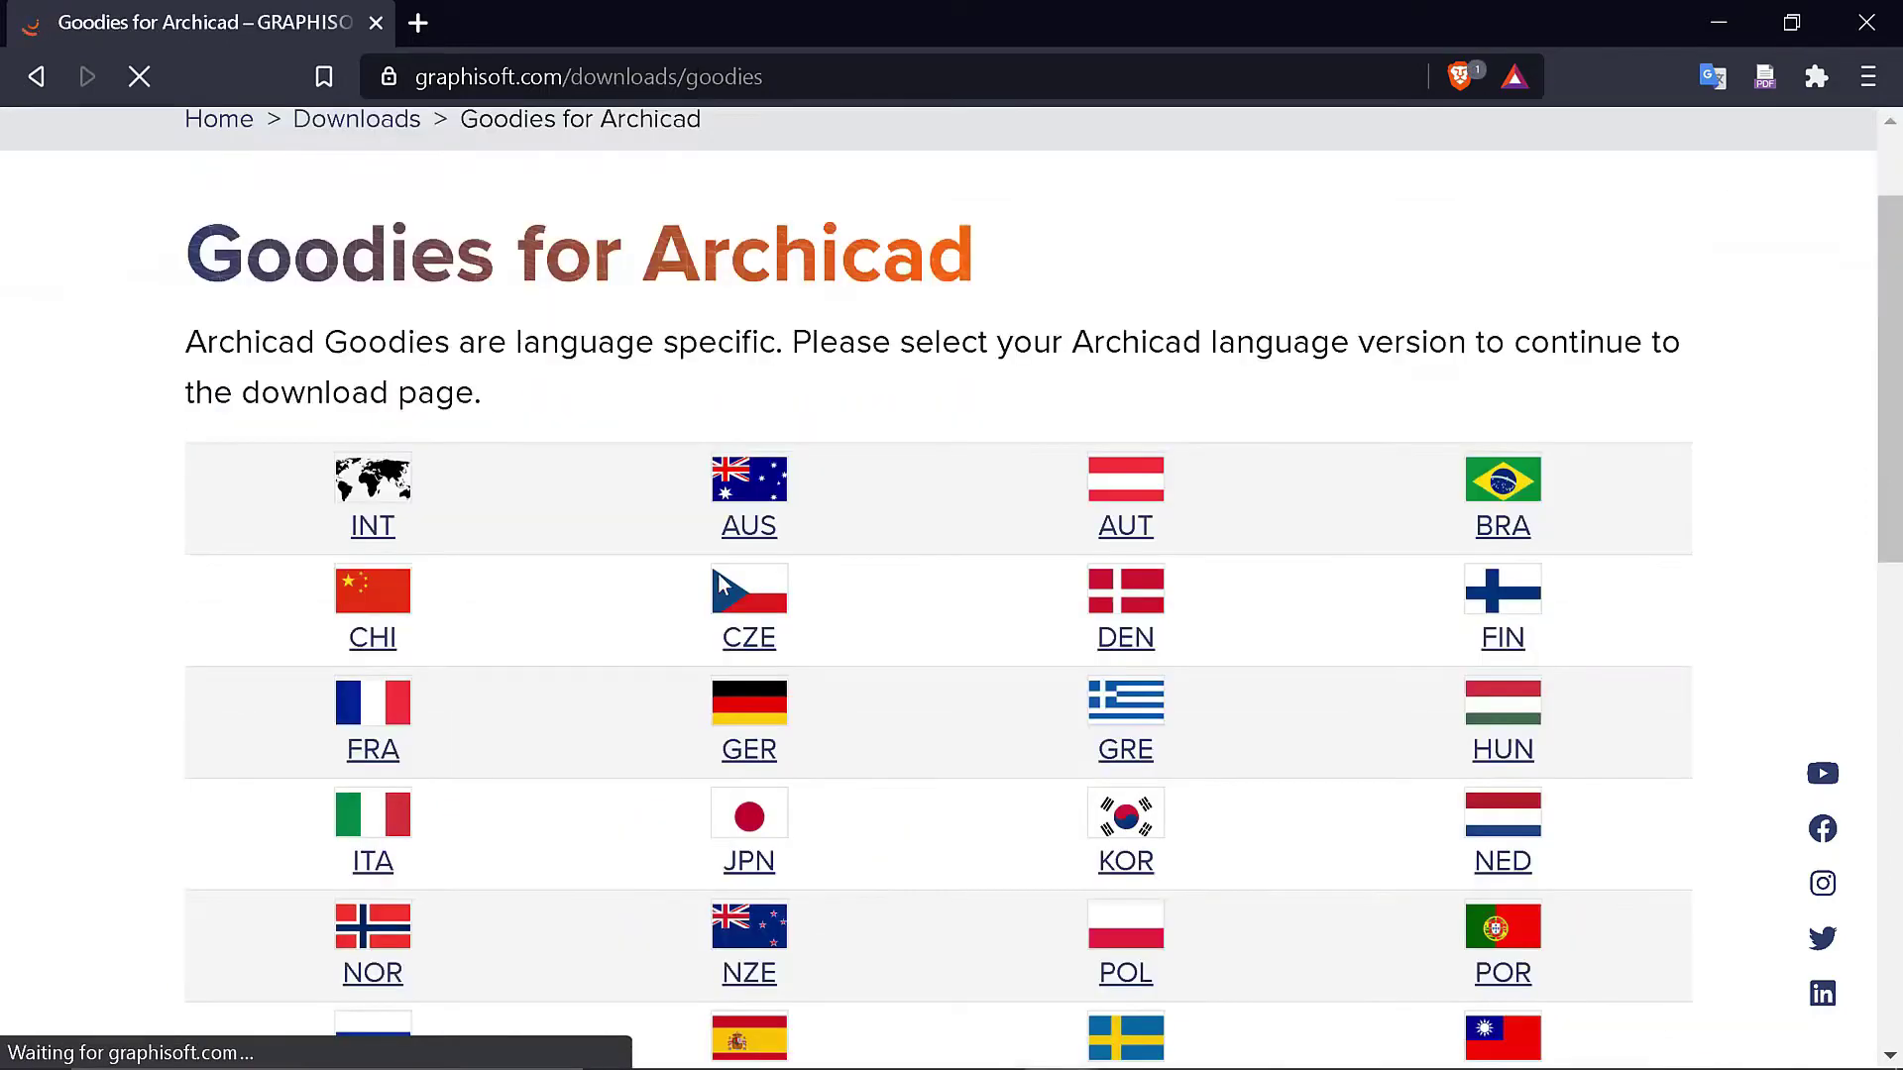
scroll(442, 492, "down", 10)
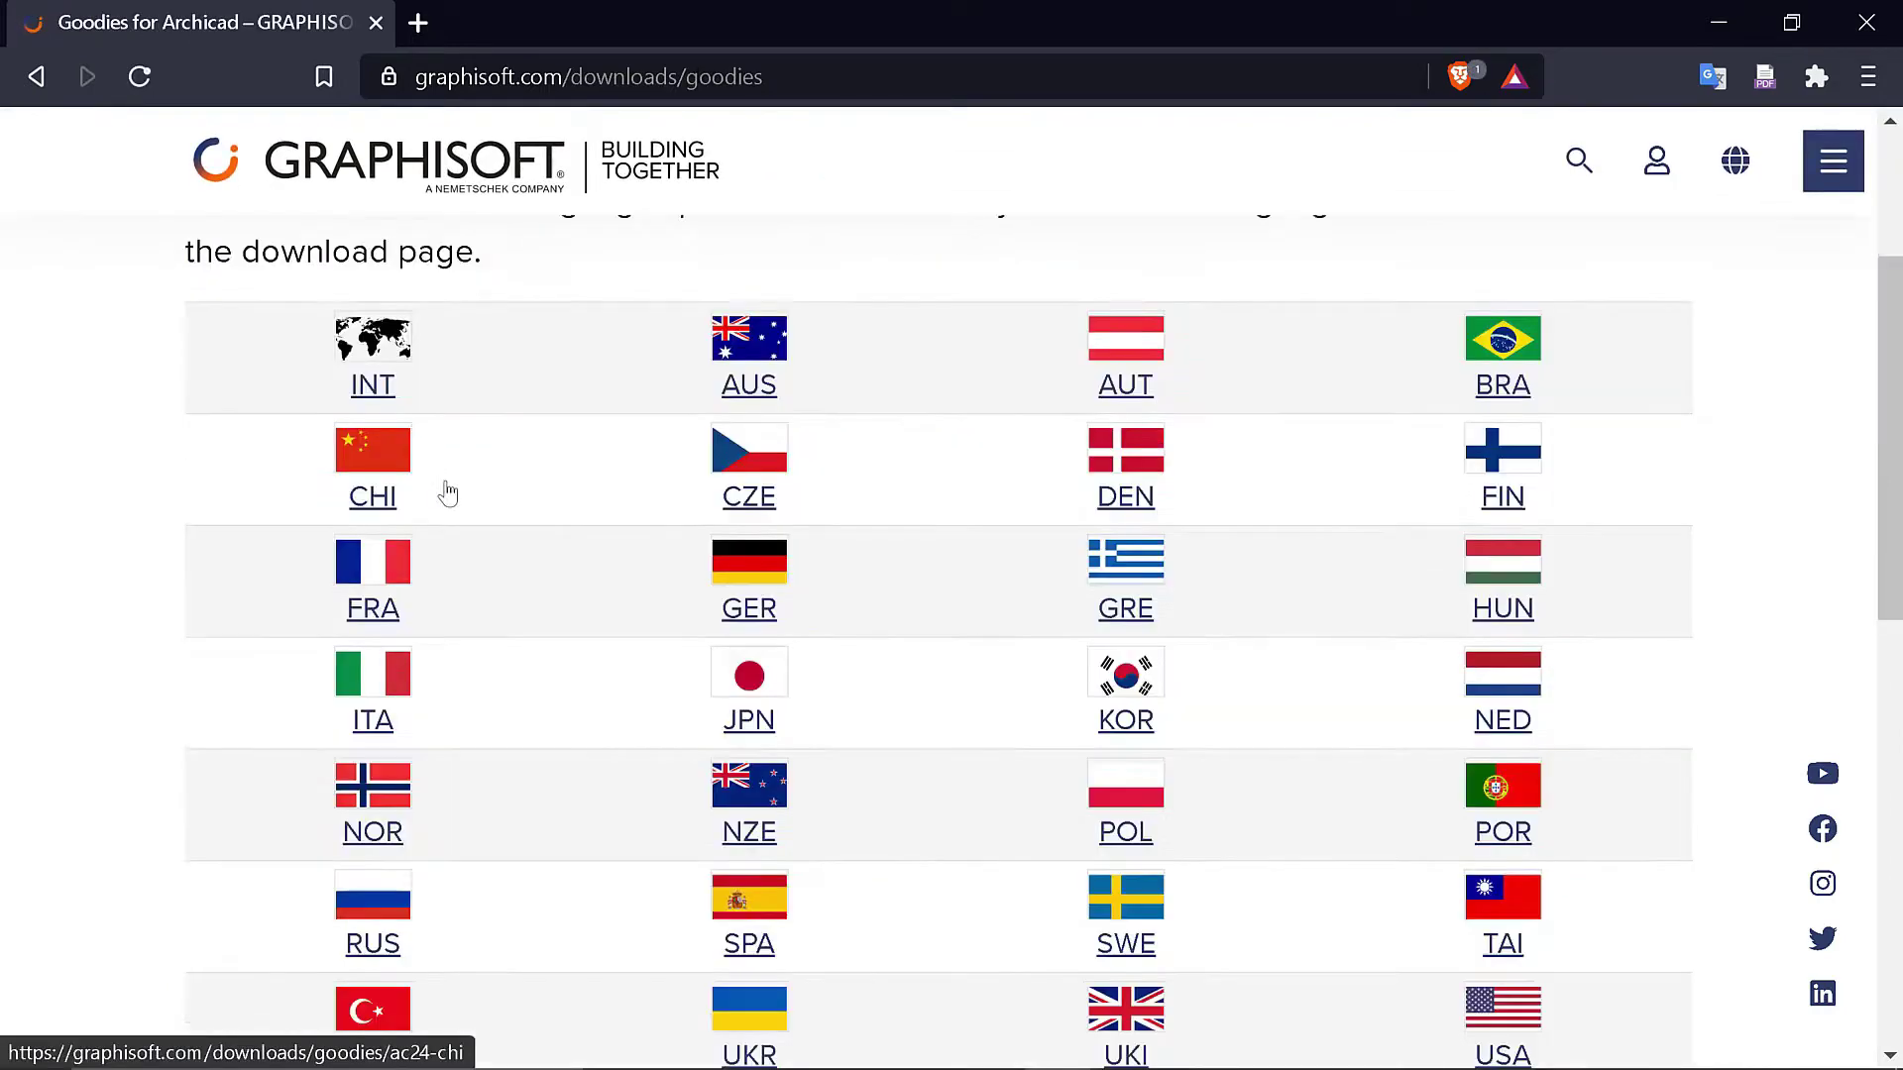
scroll(766, 681, "up", 5)
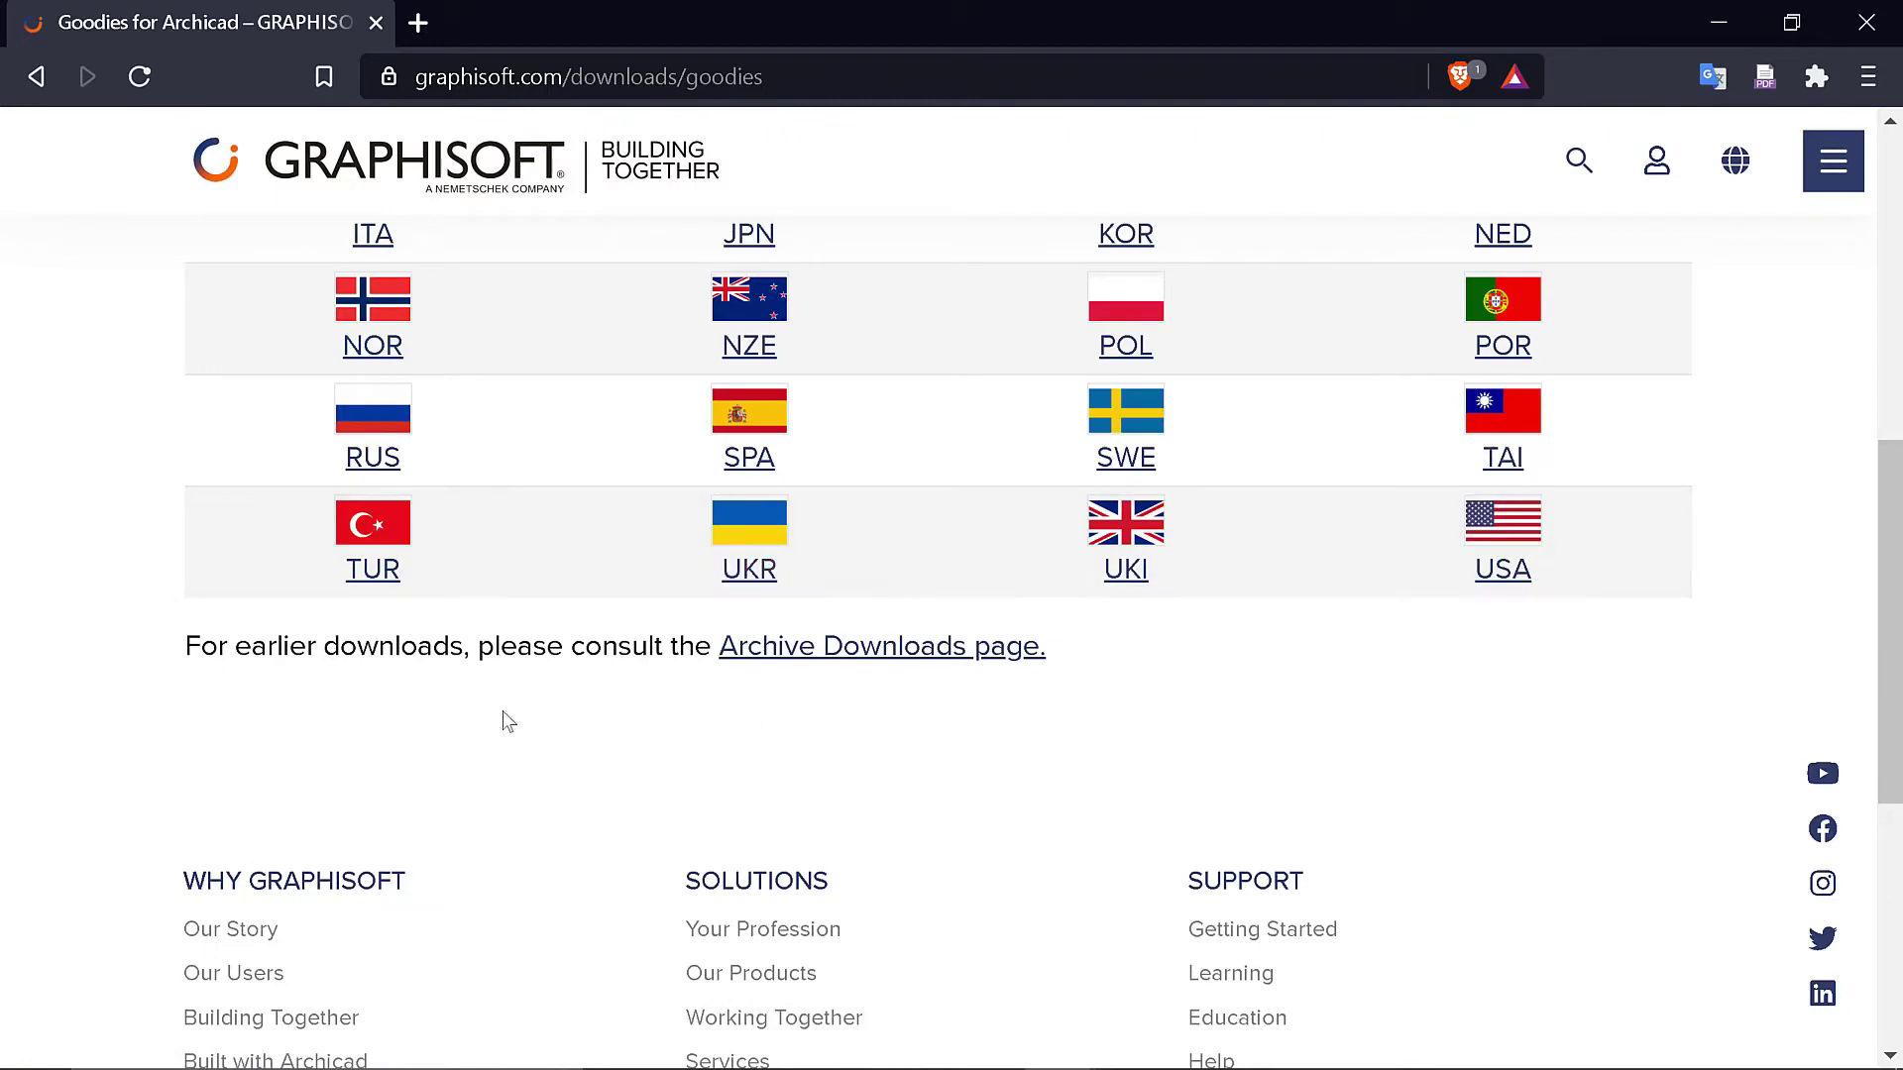
scroll(495, 725, "up", 8)
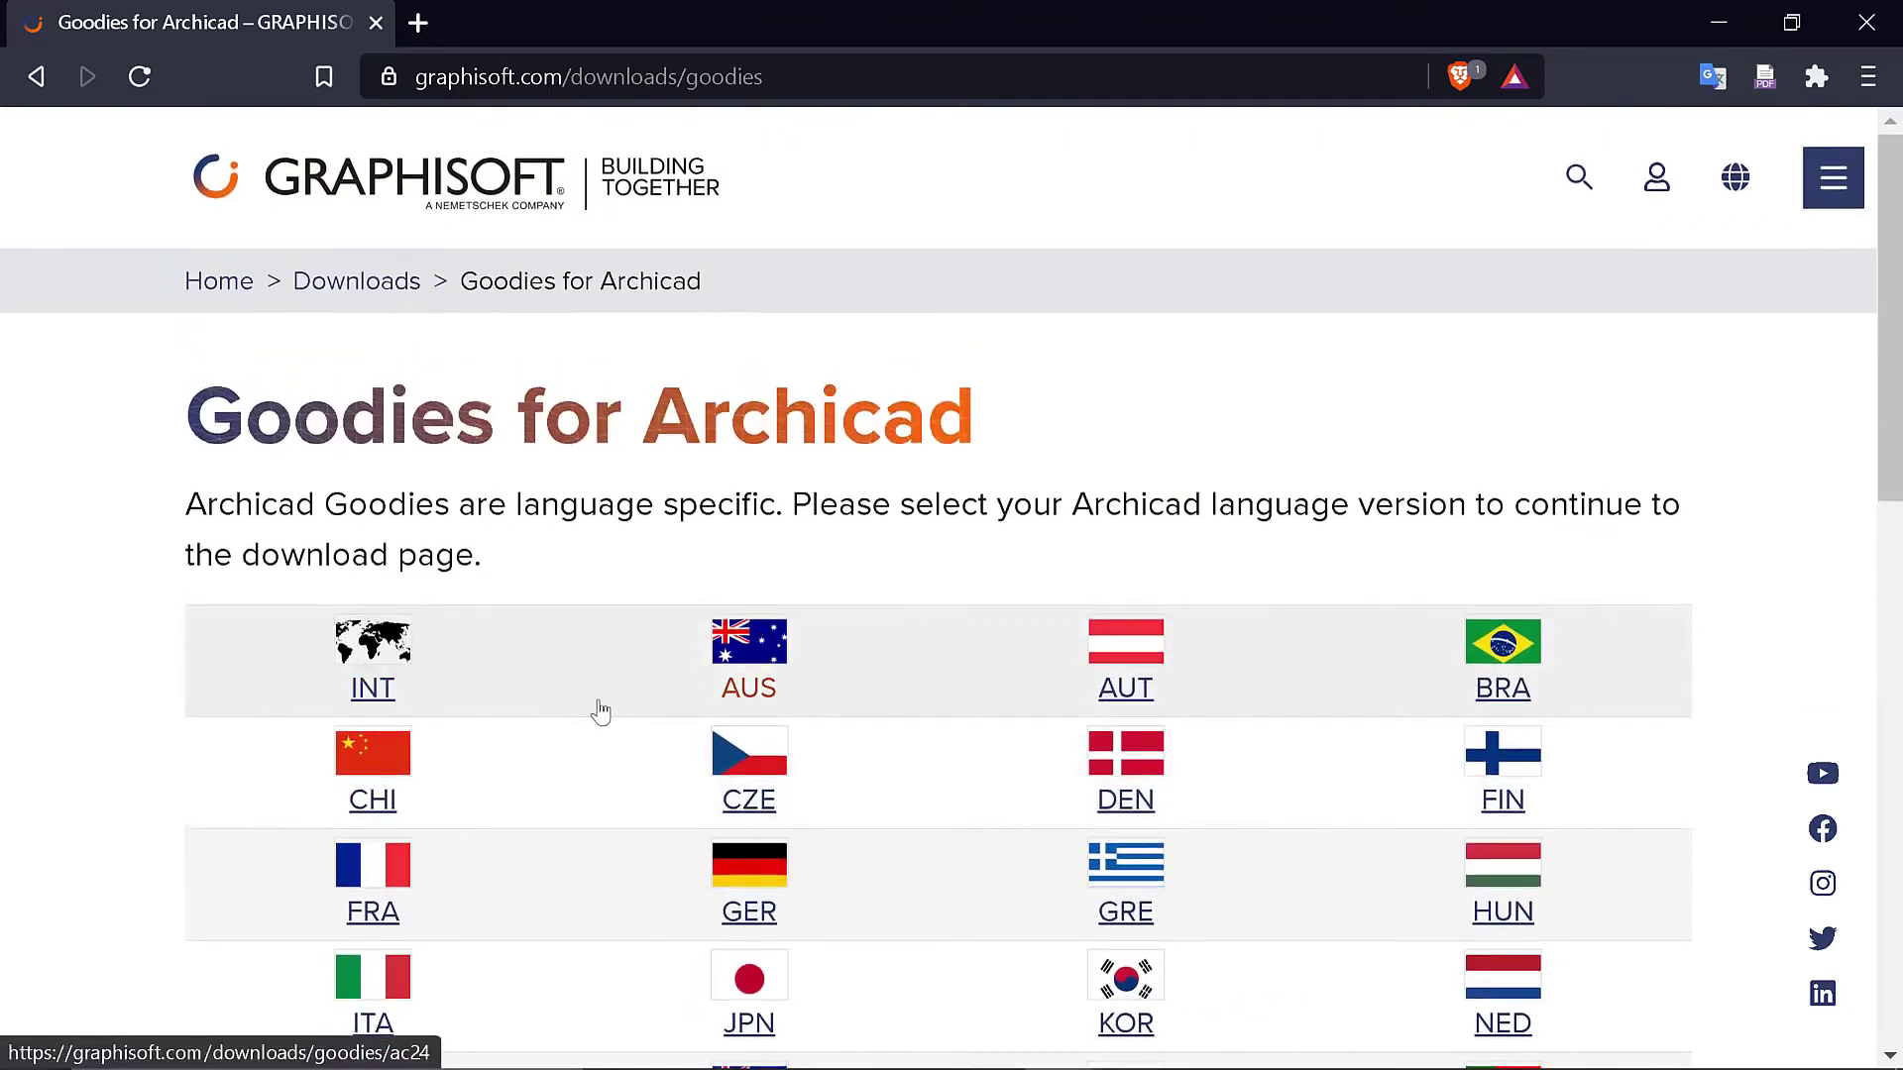
Step: Check the installation section on the INT version's Goodies page, and return to the language list
left_click(394, 664)
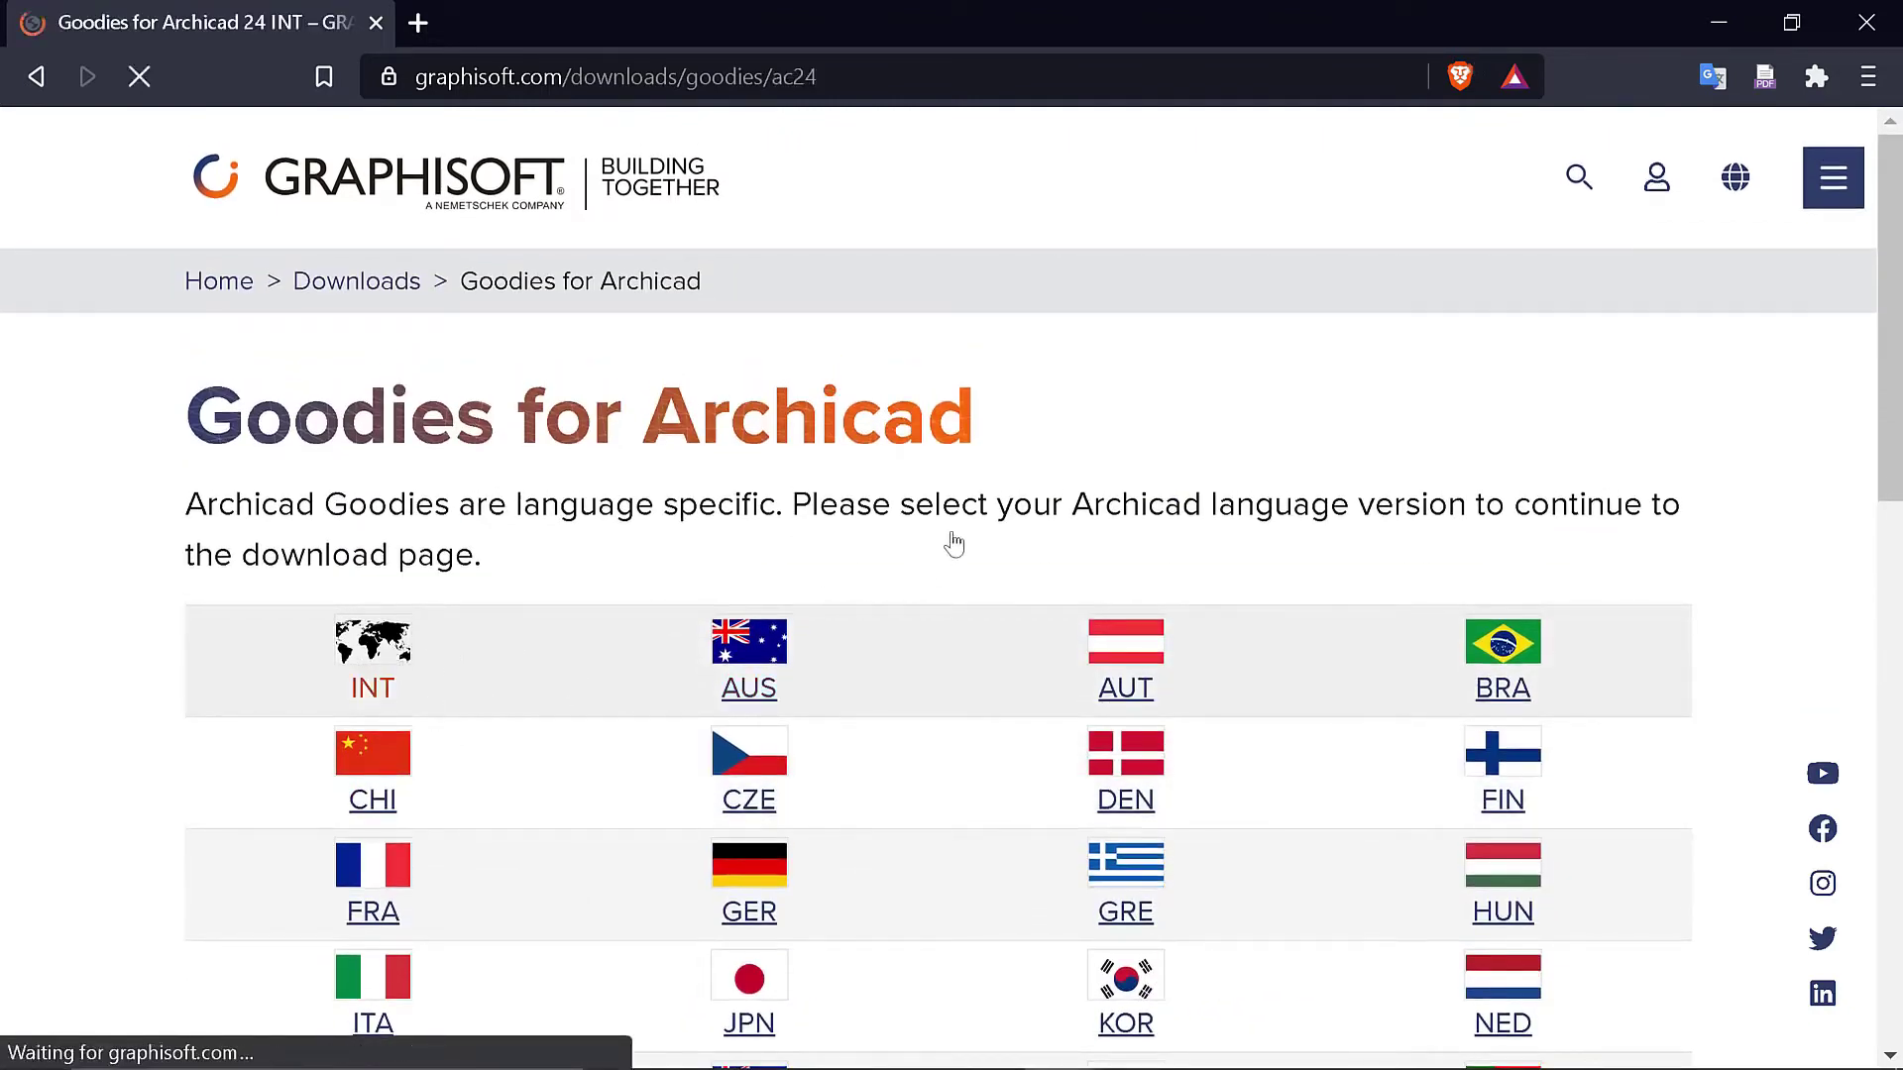
scroll(981, 616, "down", 6)
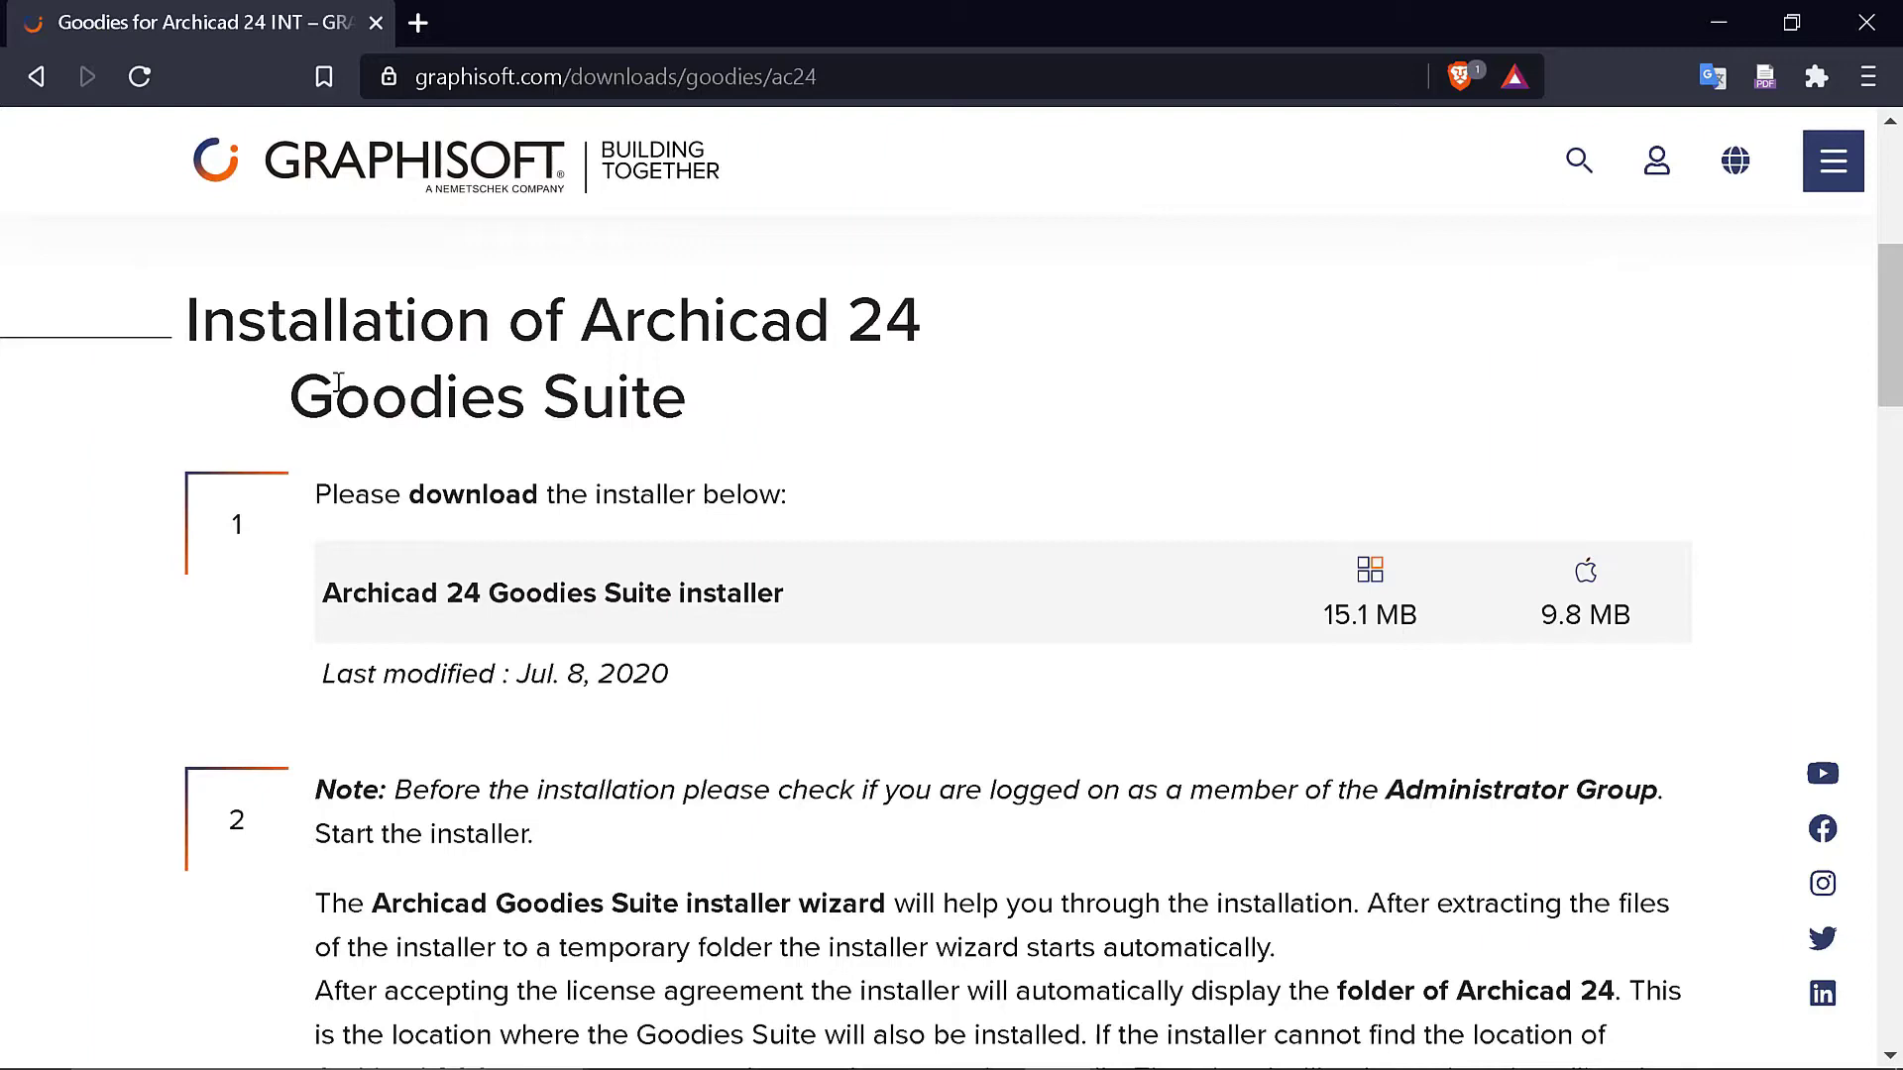
left_click(38, 80)
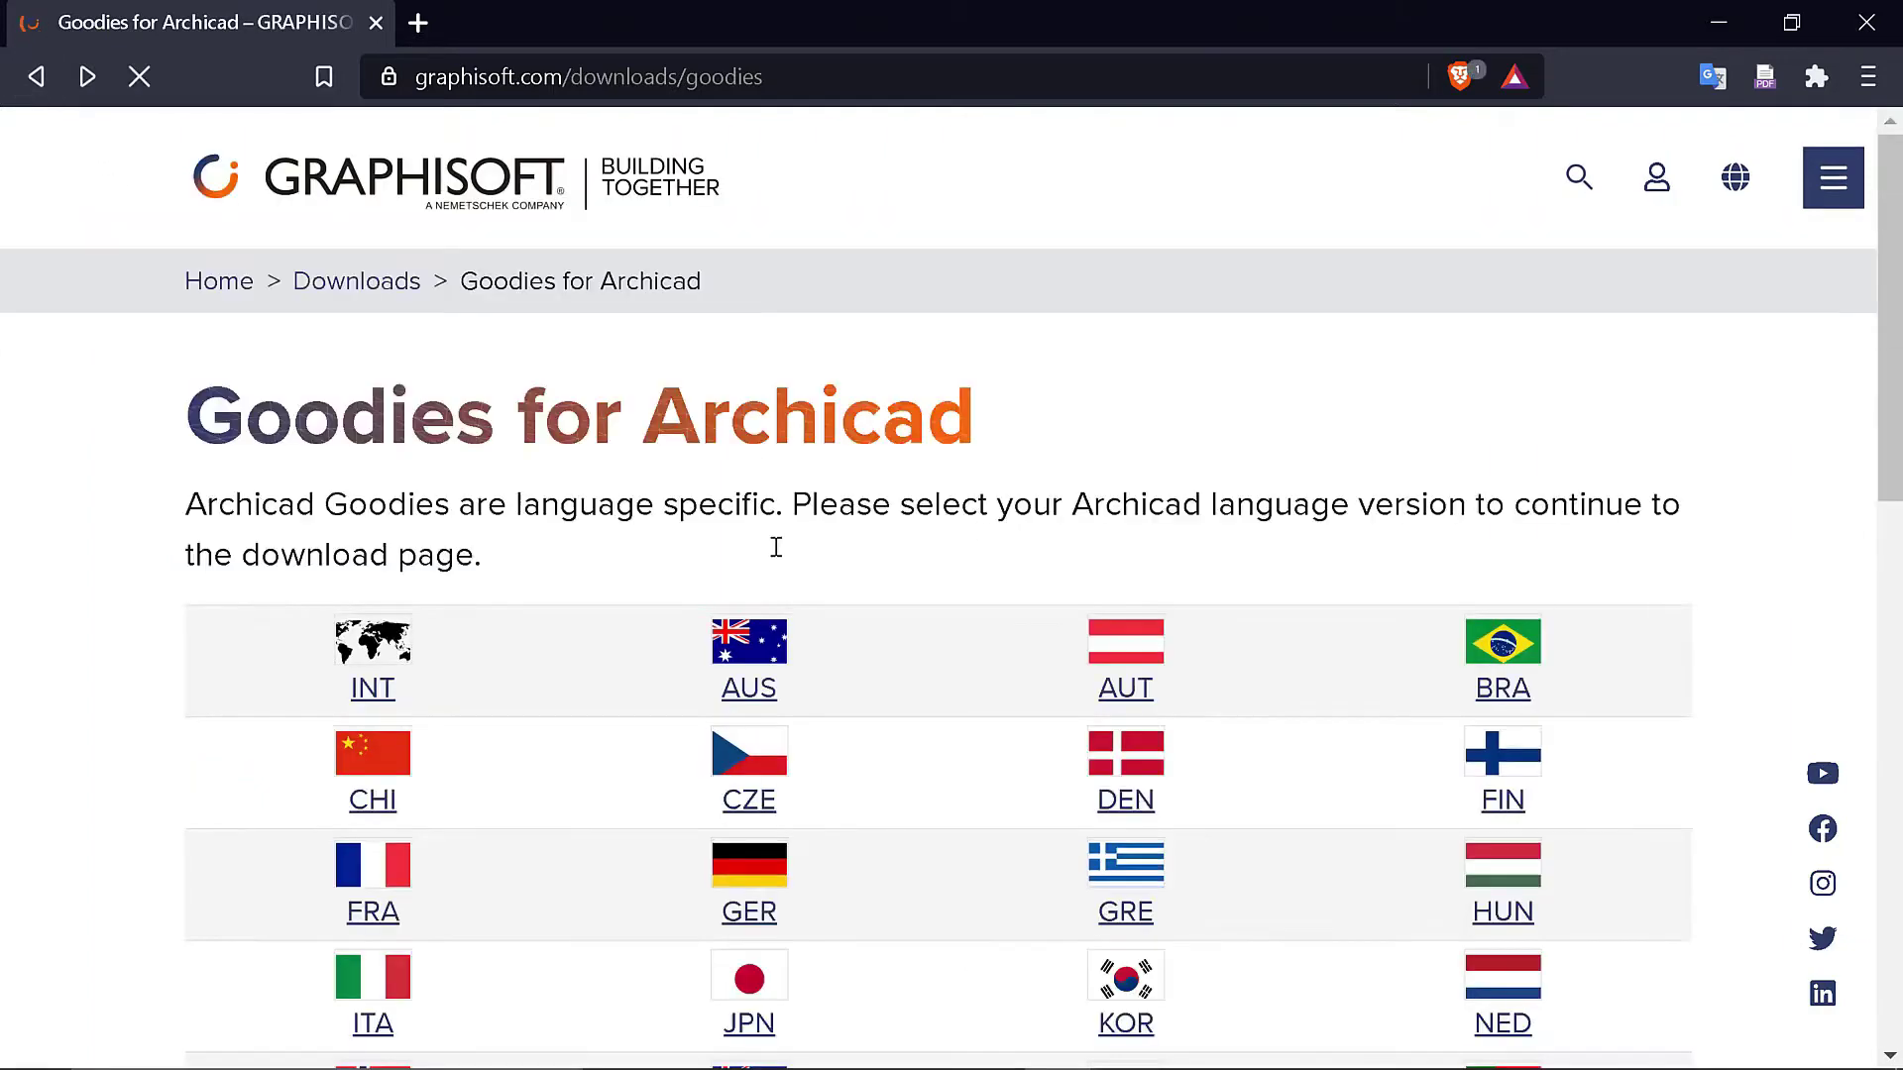
Step: Open the Archive Downloads page, look through the earlier Archicad versions, and return to the Goodies language list
scroll(783, 564, "down", 8)
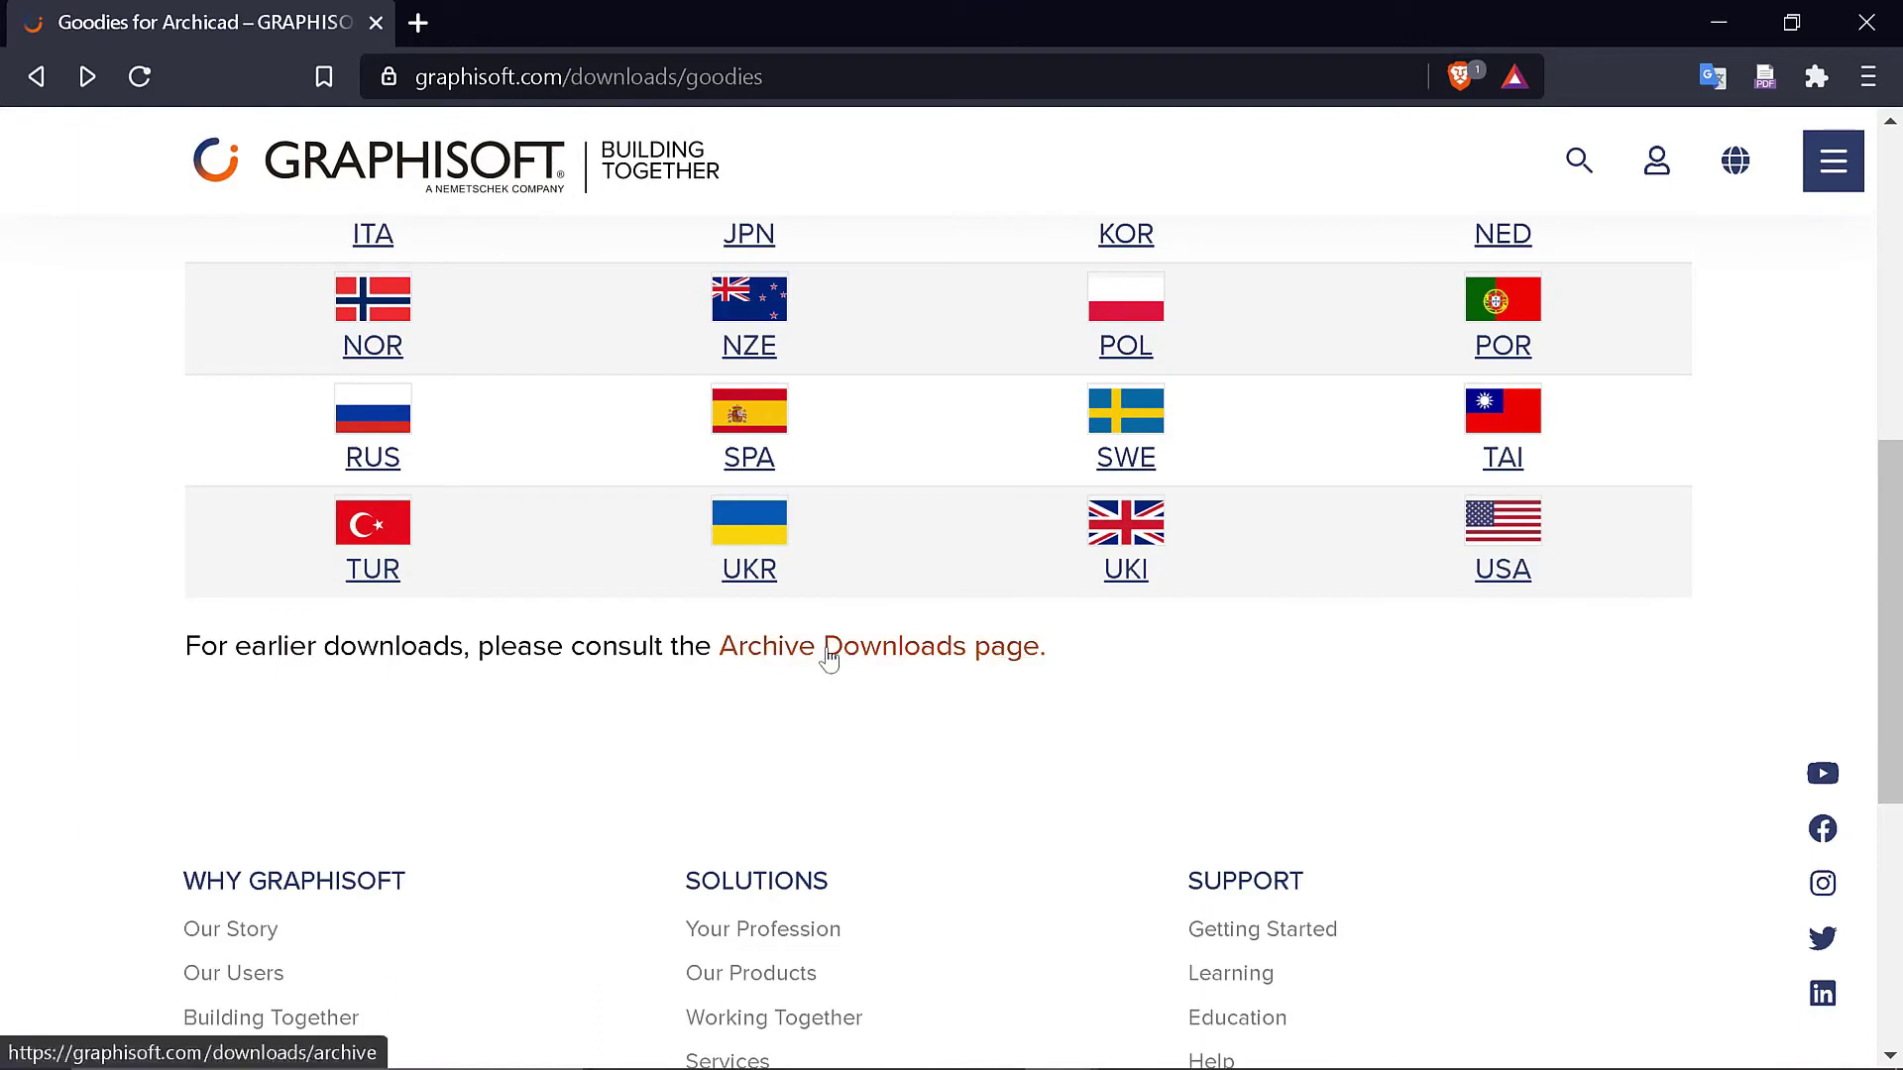
left_click(919, 669)
scroll(786, 620, "down", 4)
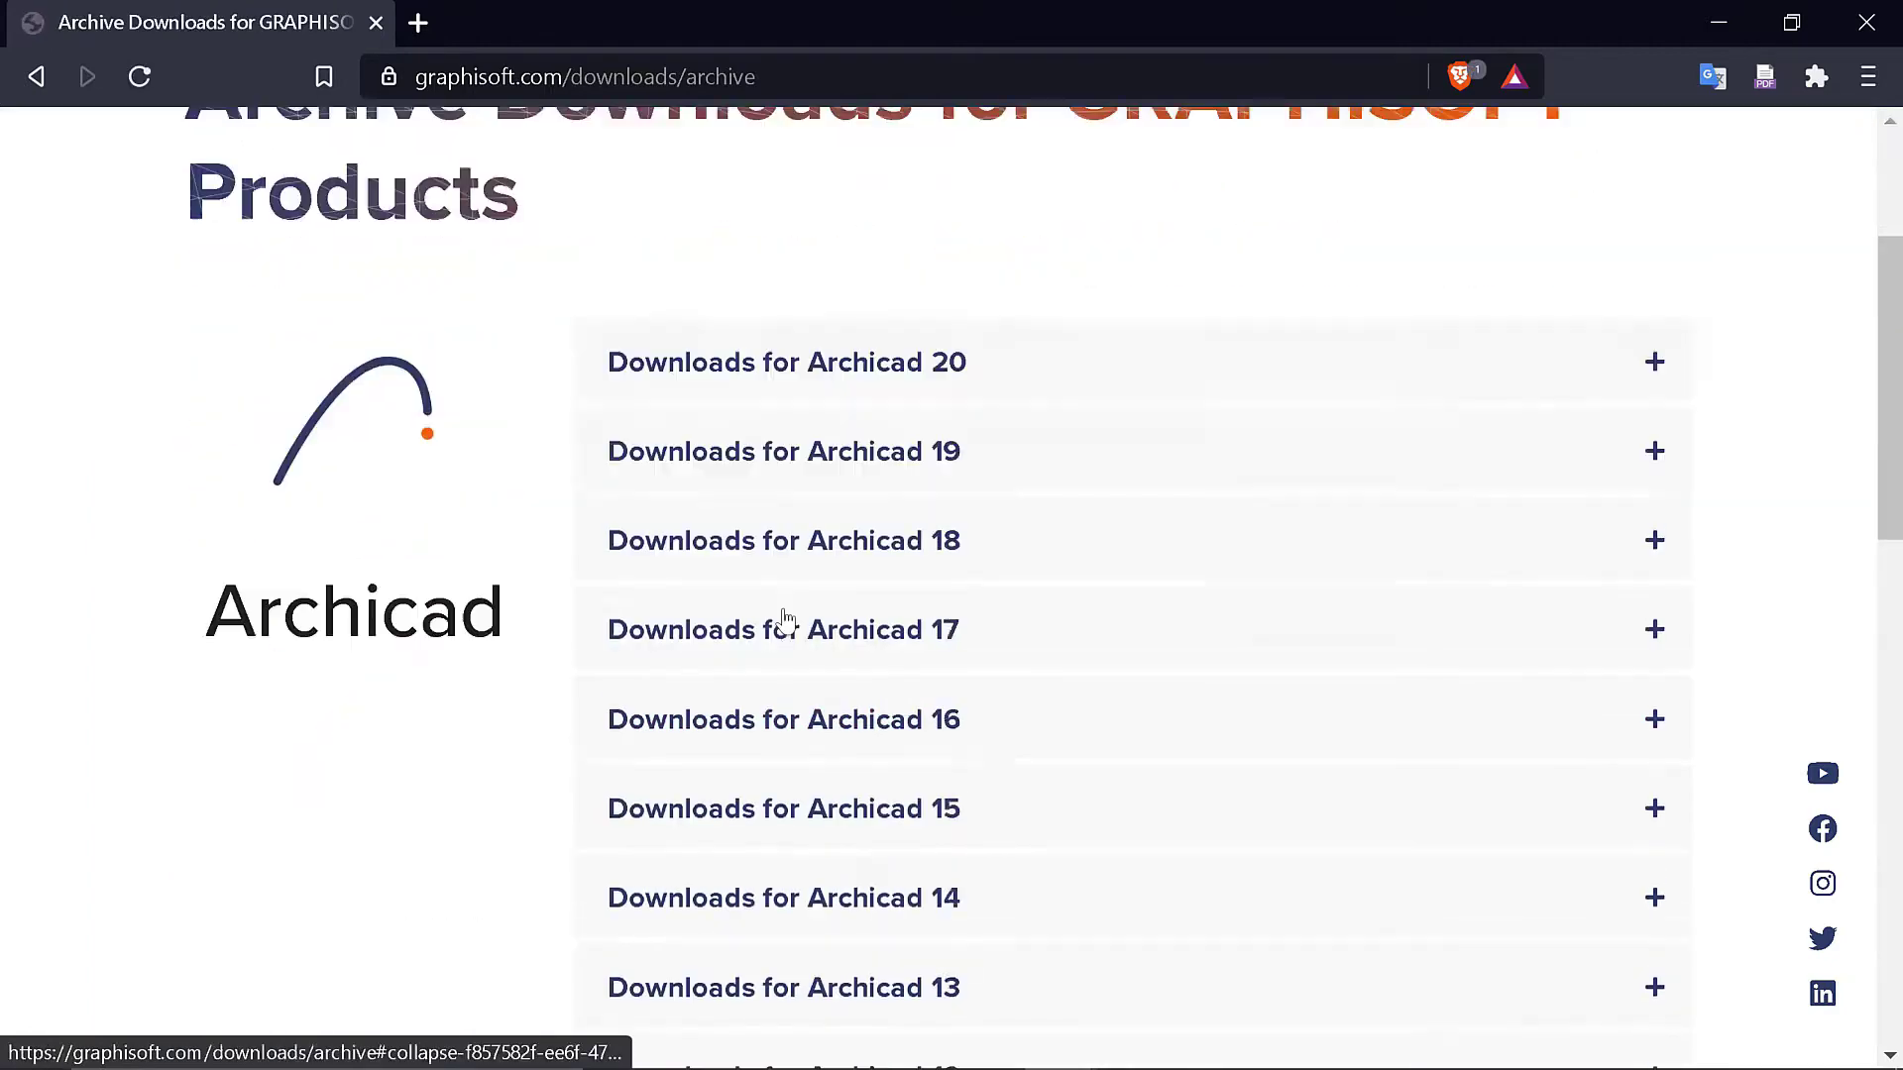
scroll(927, 654, "down", 2)
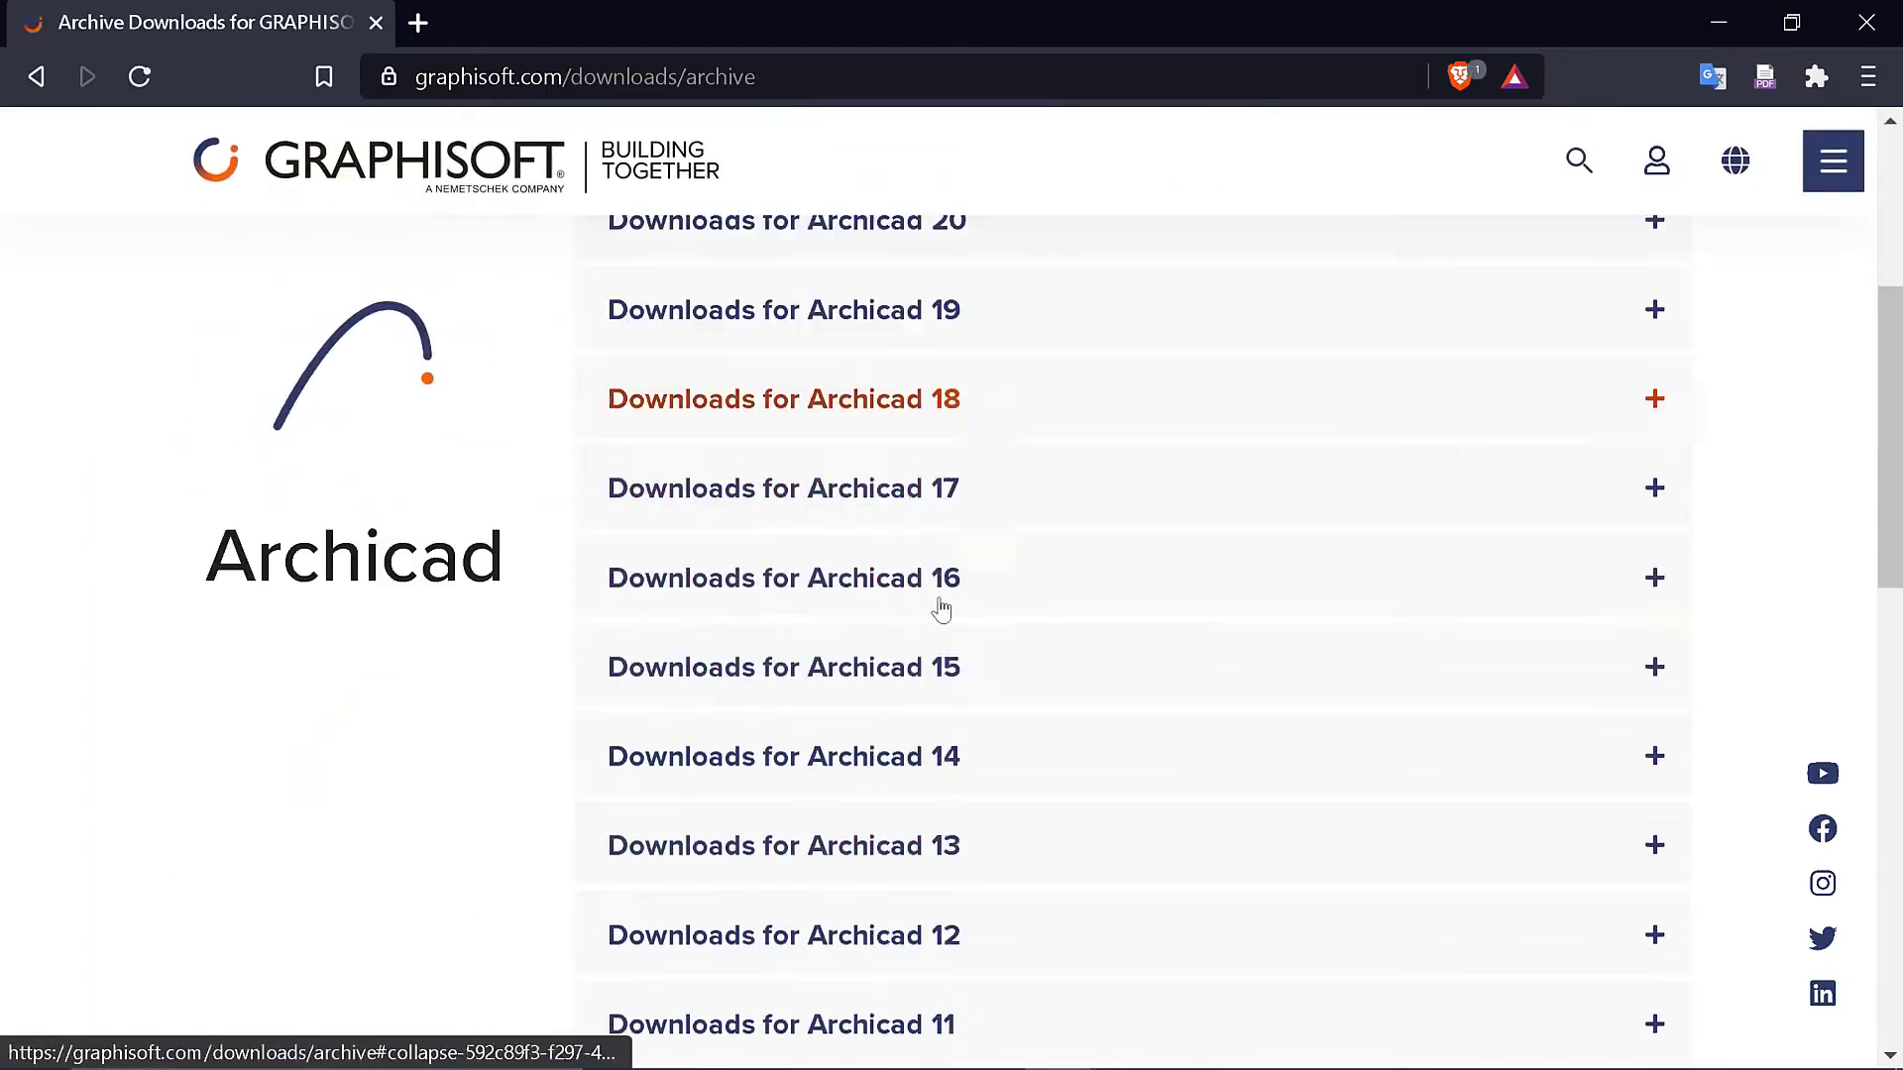
scroll(922, 634, "down", 2)
scroll(917, 638, "up", 3)
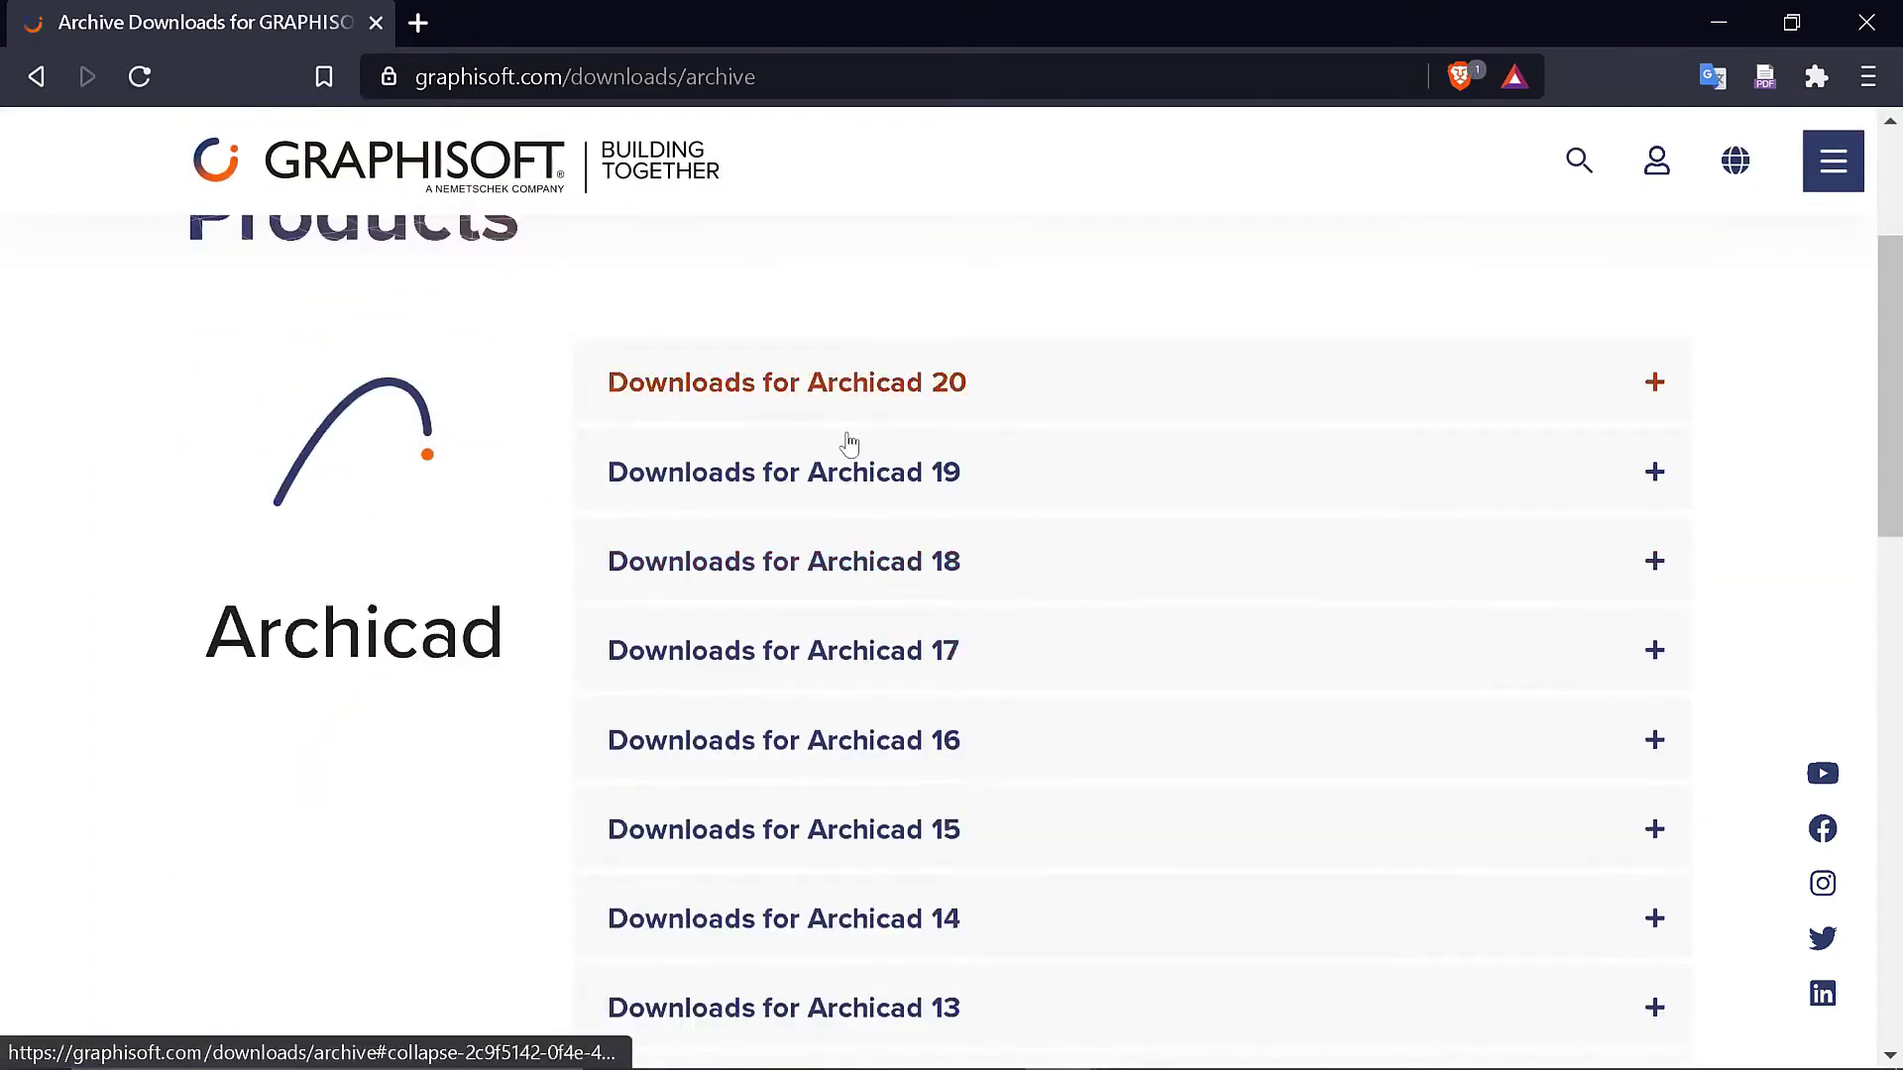
left_click(44, 77)
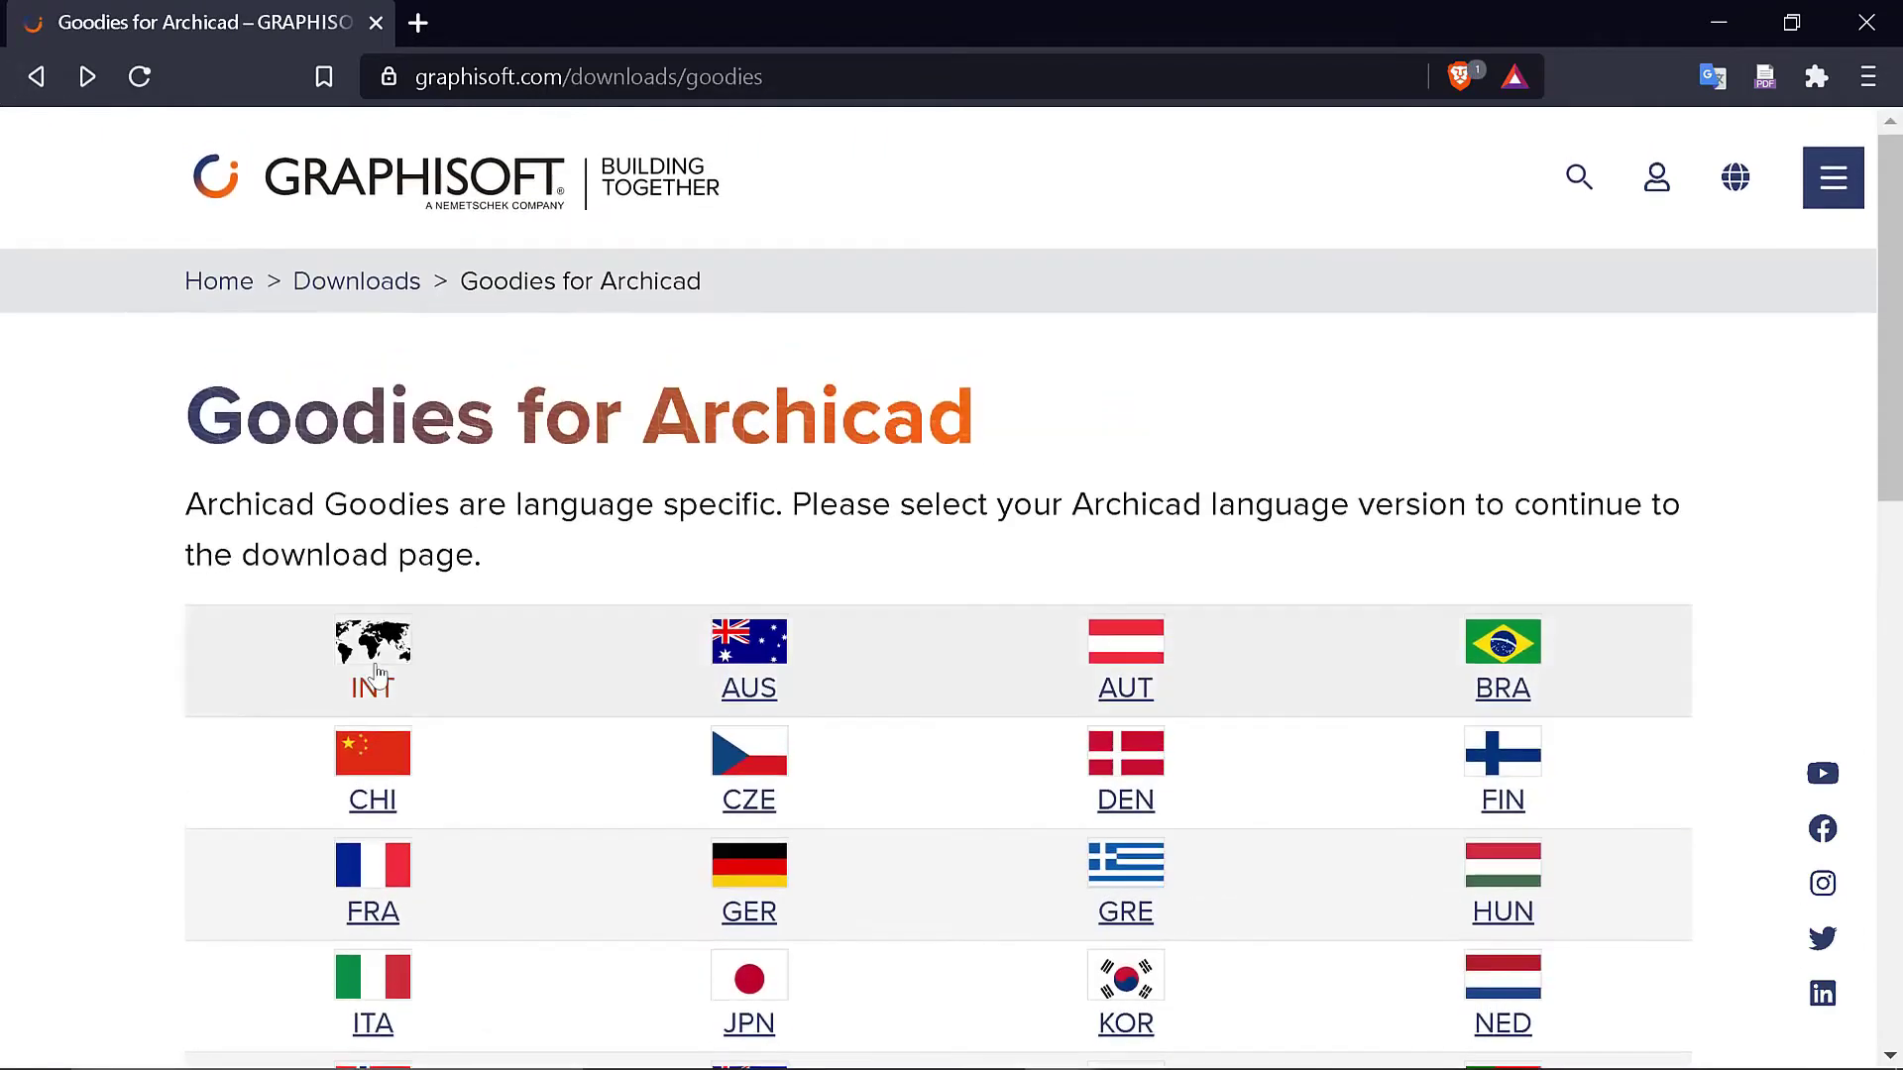
Step: Open the INT version's Goodies page and download the Windows Archicad 24 Goodies Suite installer
left_click(376, 678)
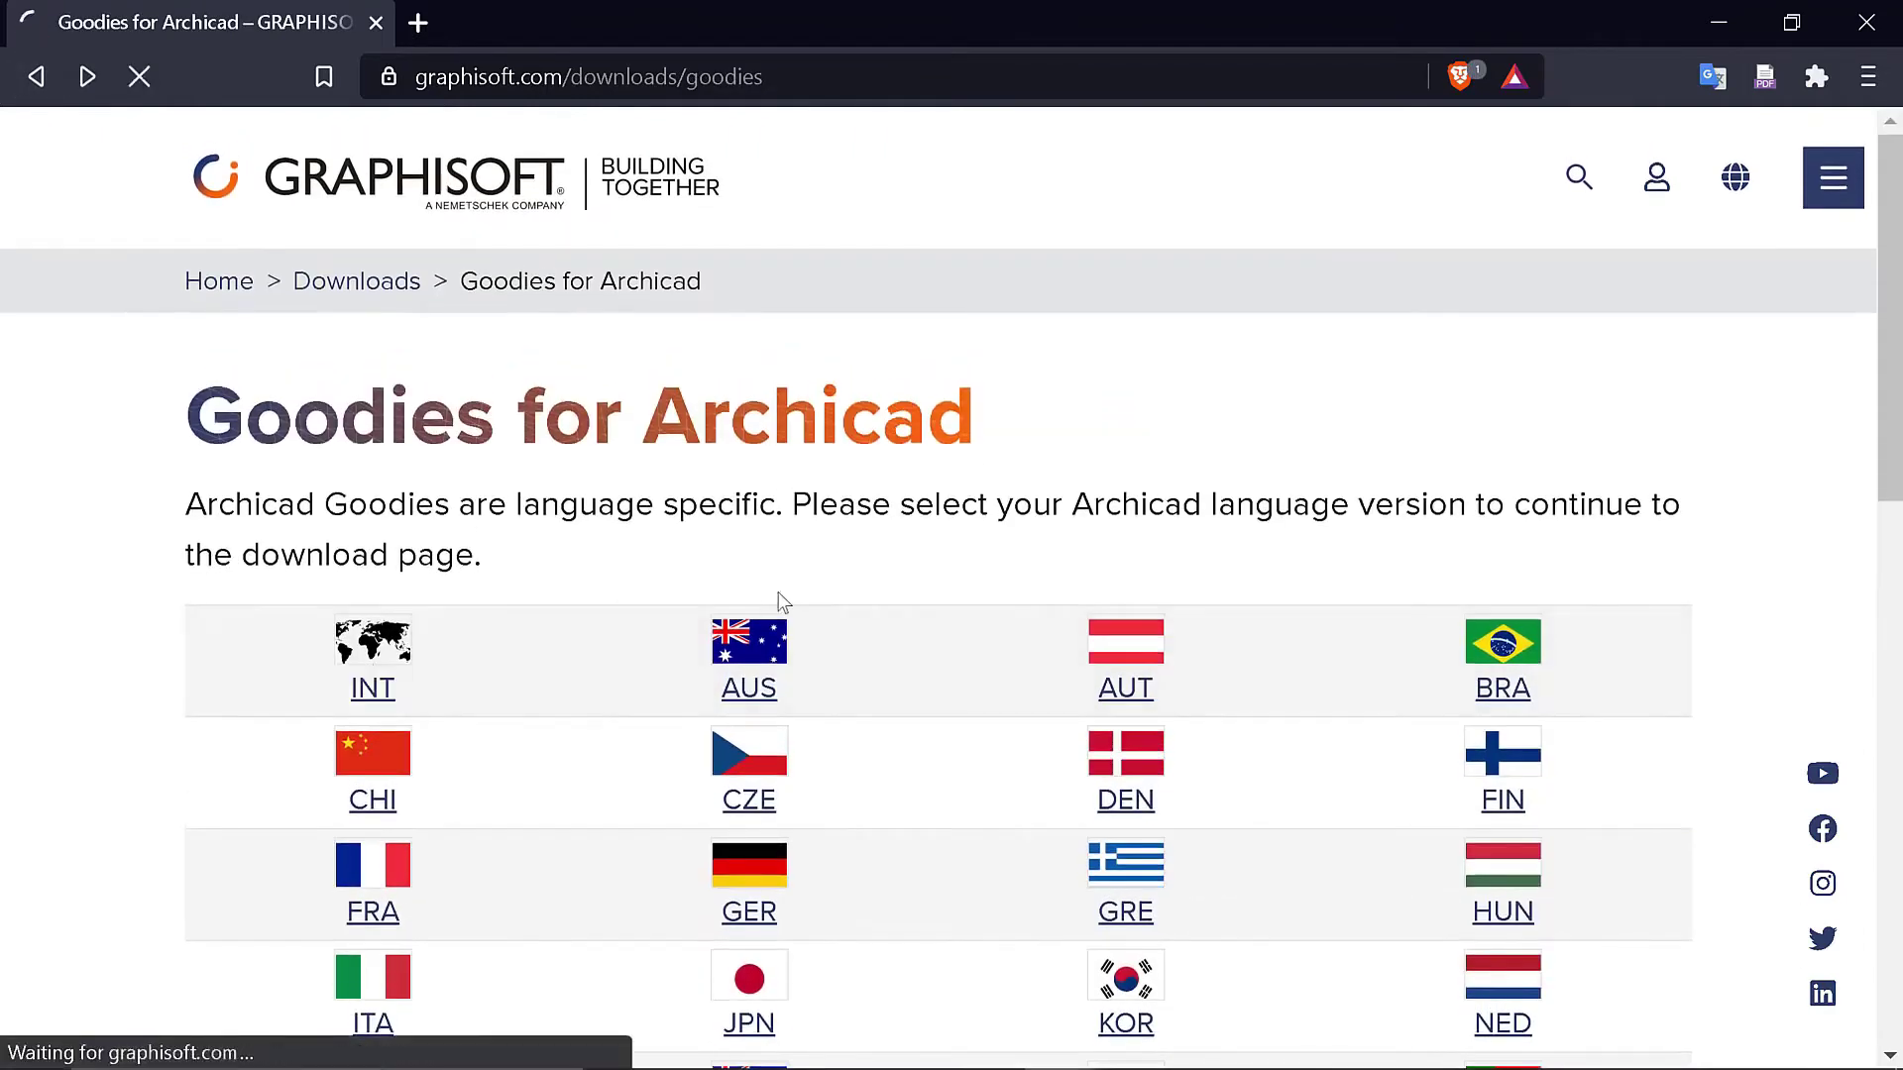
scroll(1011, 747, "down", 2)
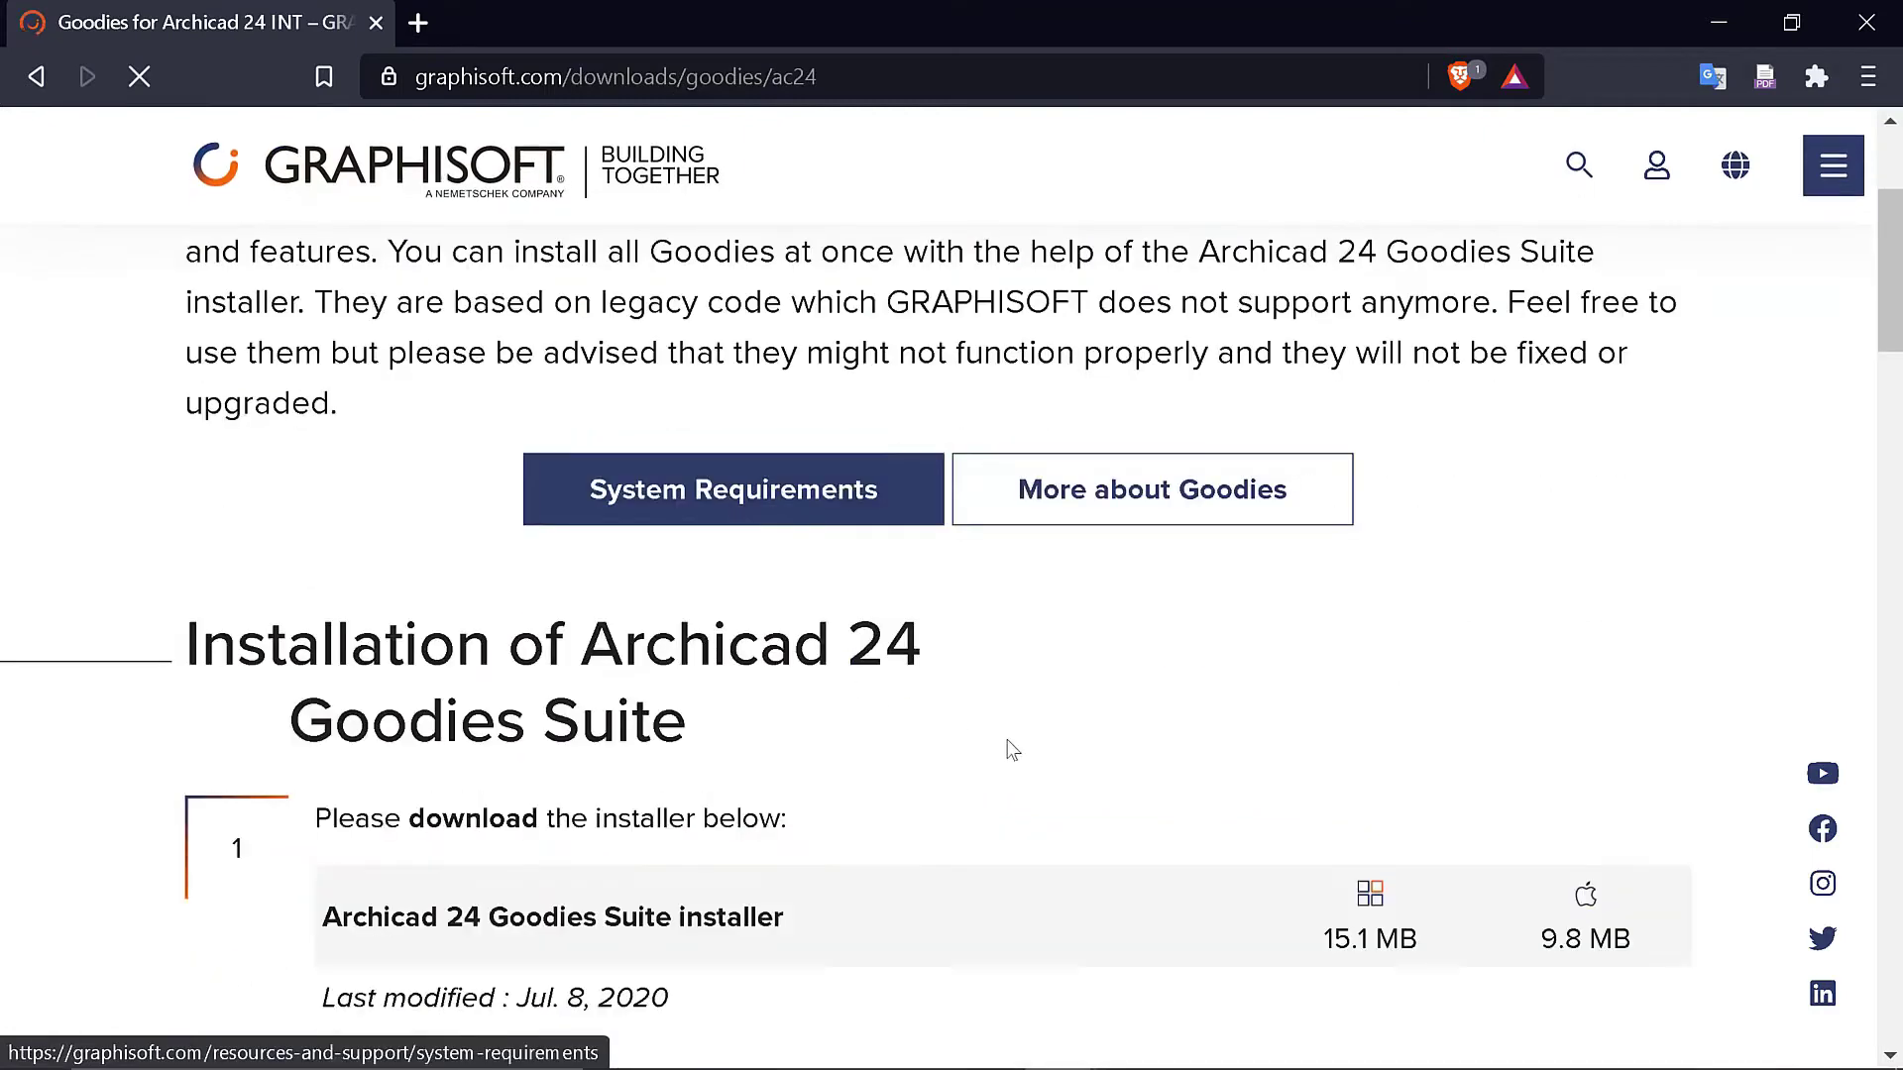
scroll(639, 711, "down", 2)
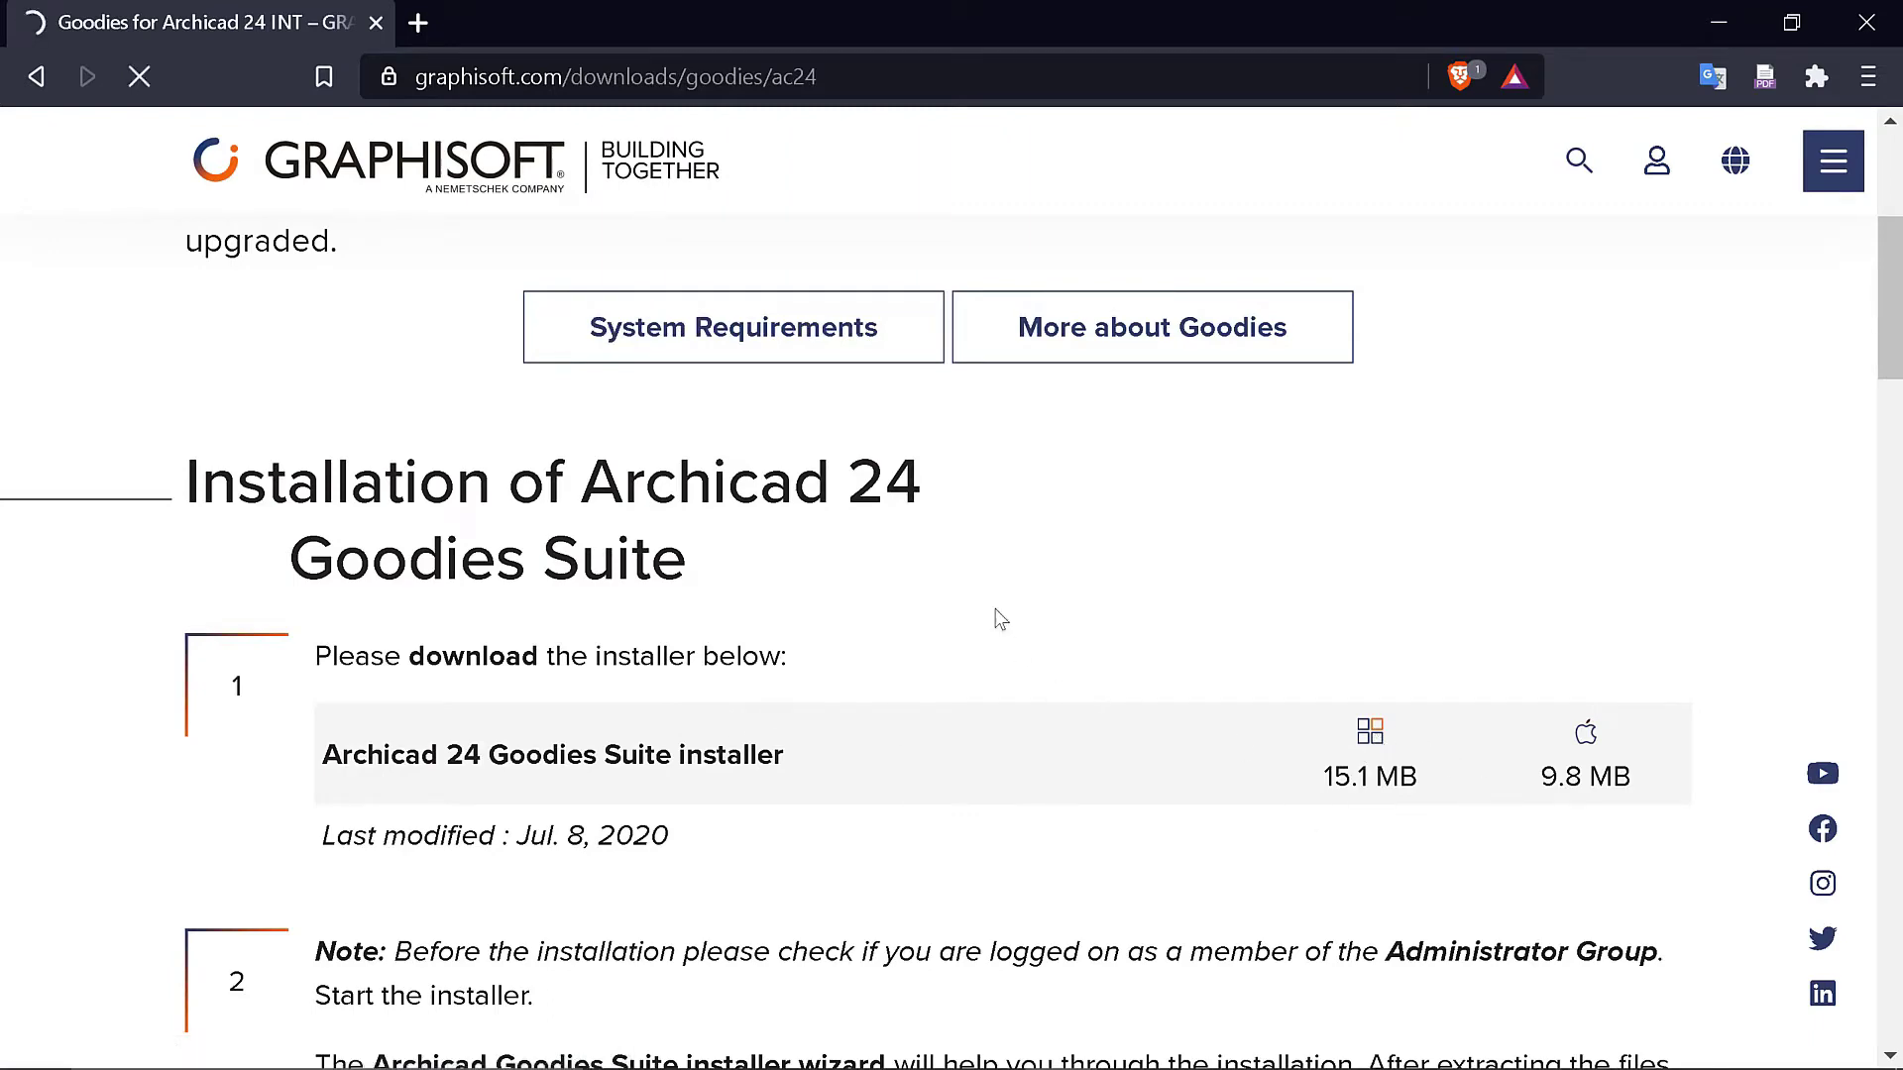
scroll(998, 619, "down", 5)
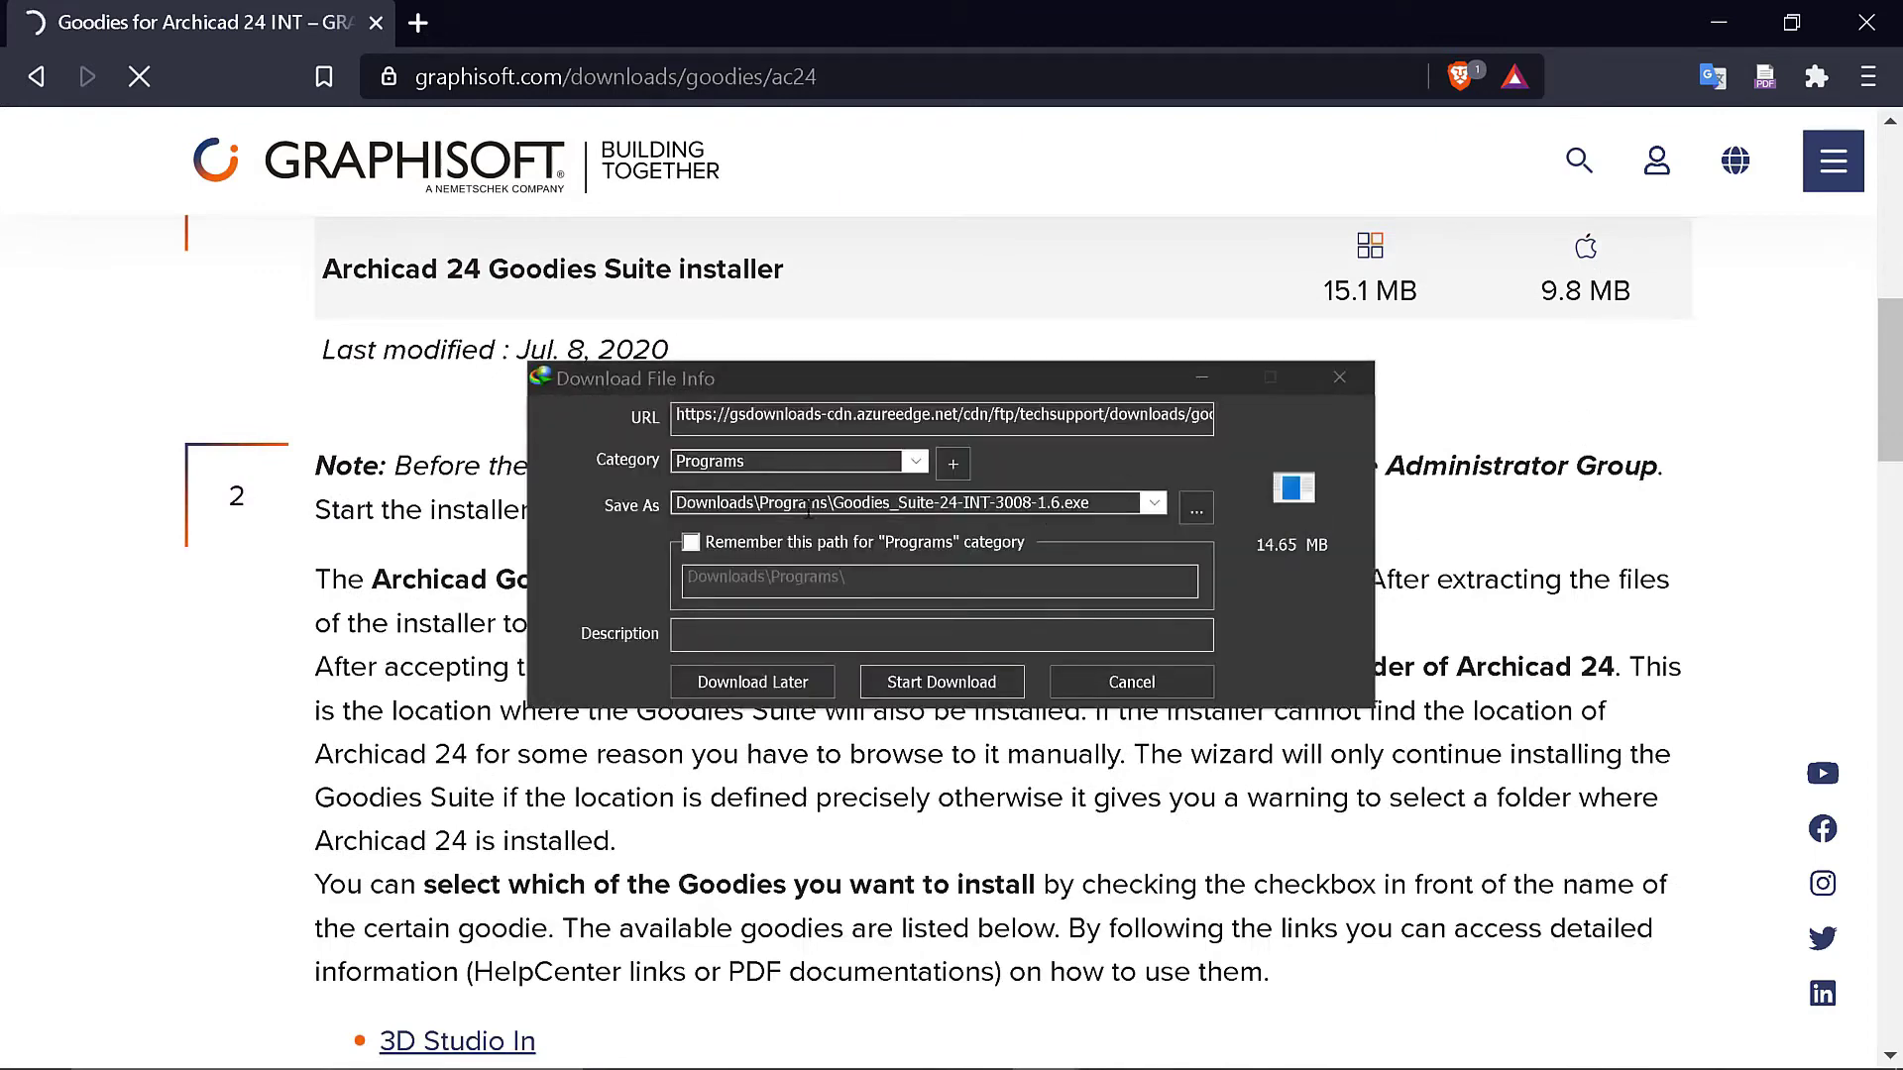
left_click(941, 682)
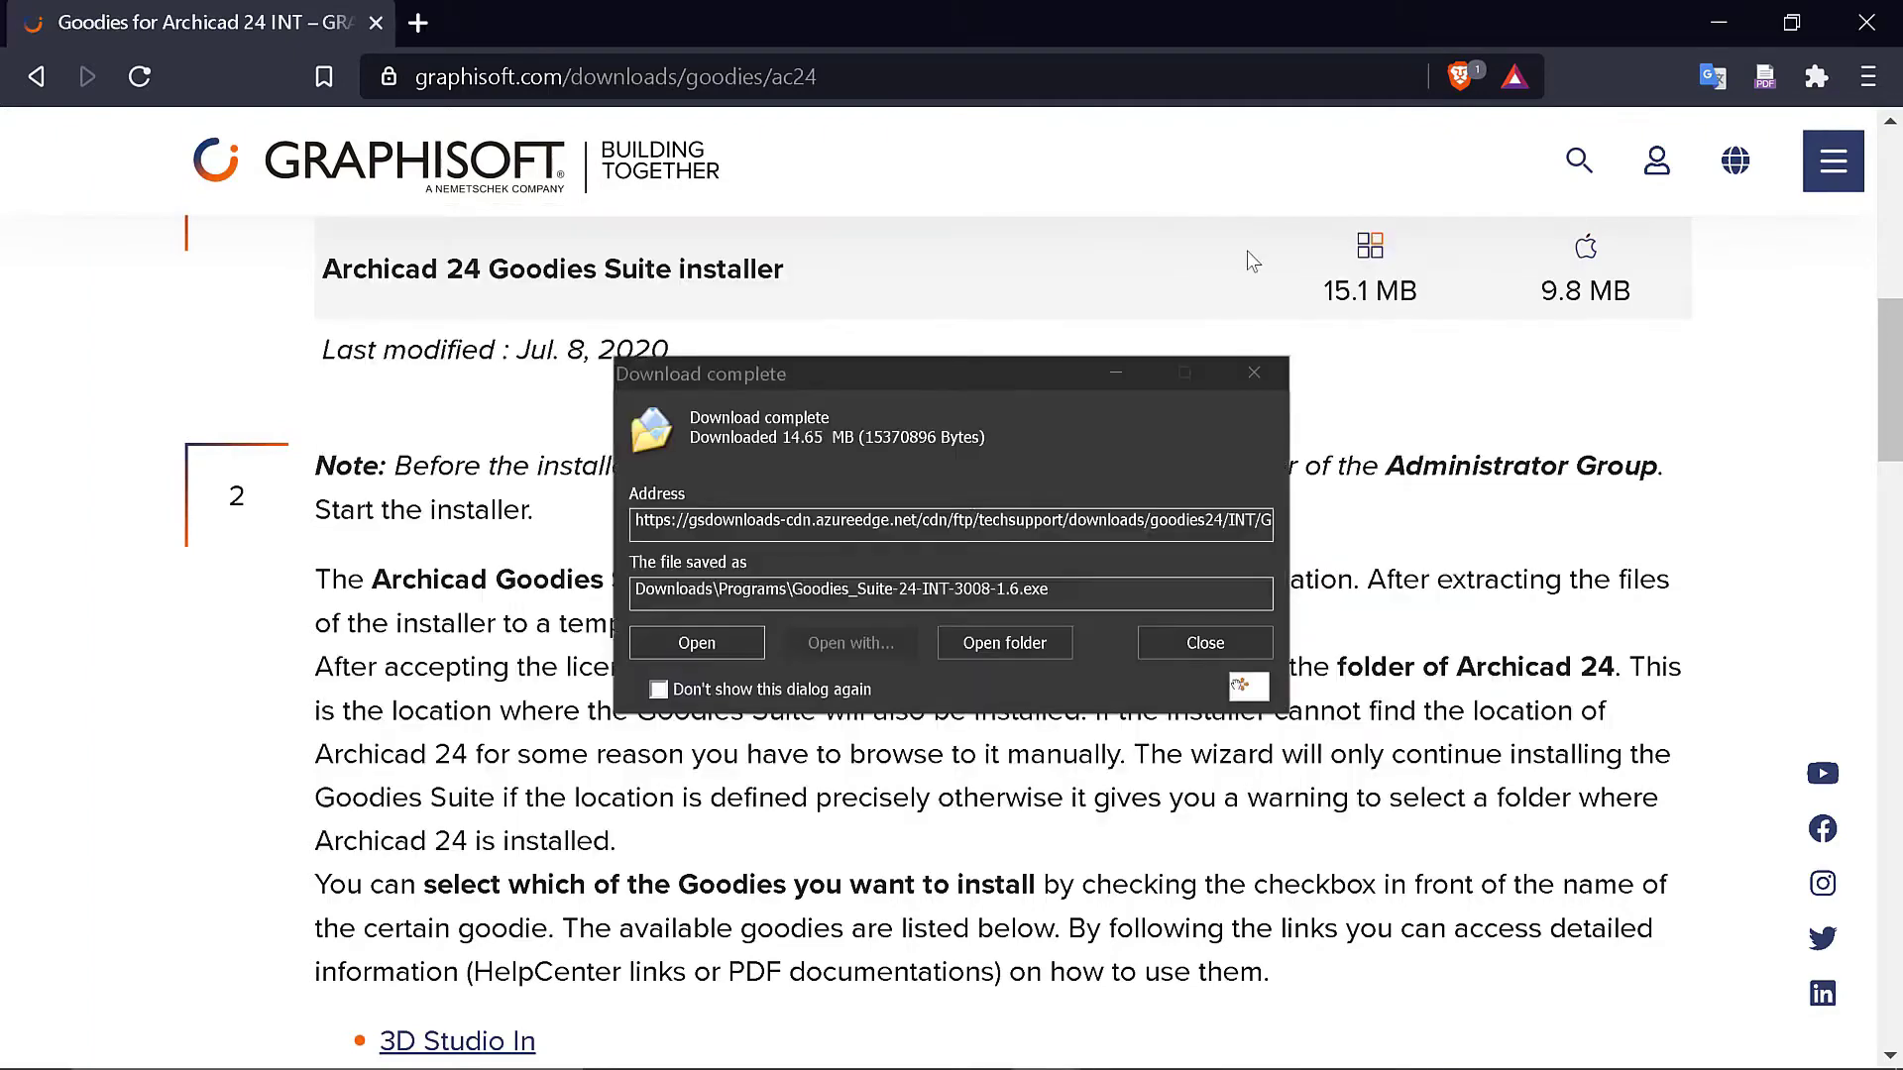
Step: Close the browser window with the Goodies download page and reopen the Brave browser
left_click(1866, 23)
left_click(1045, 1041)
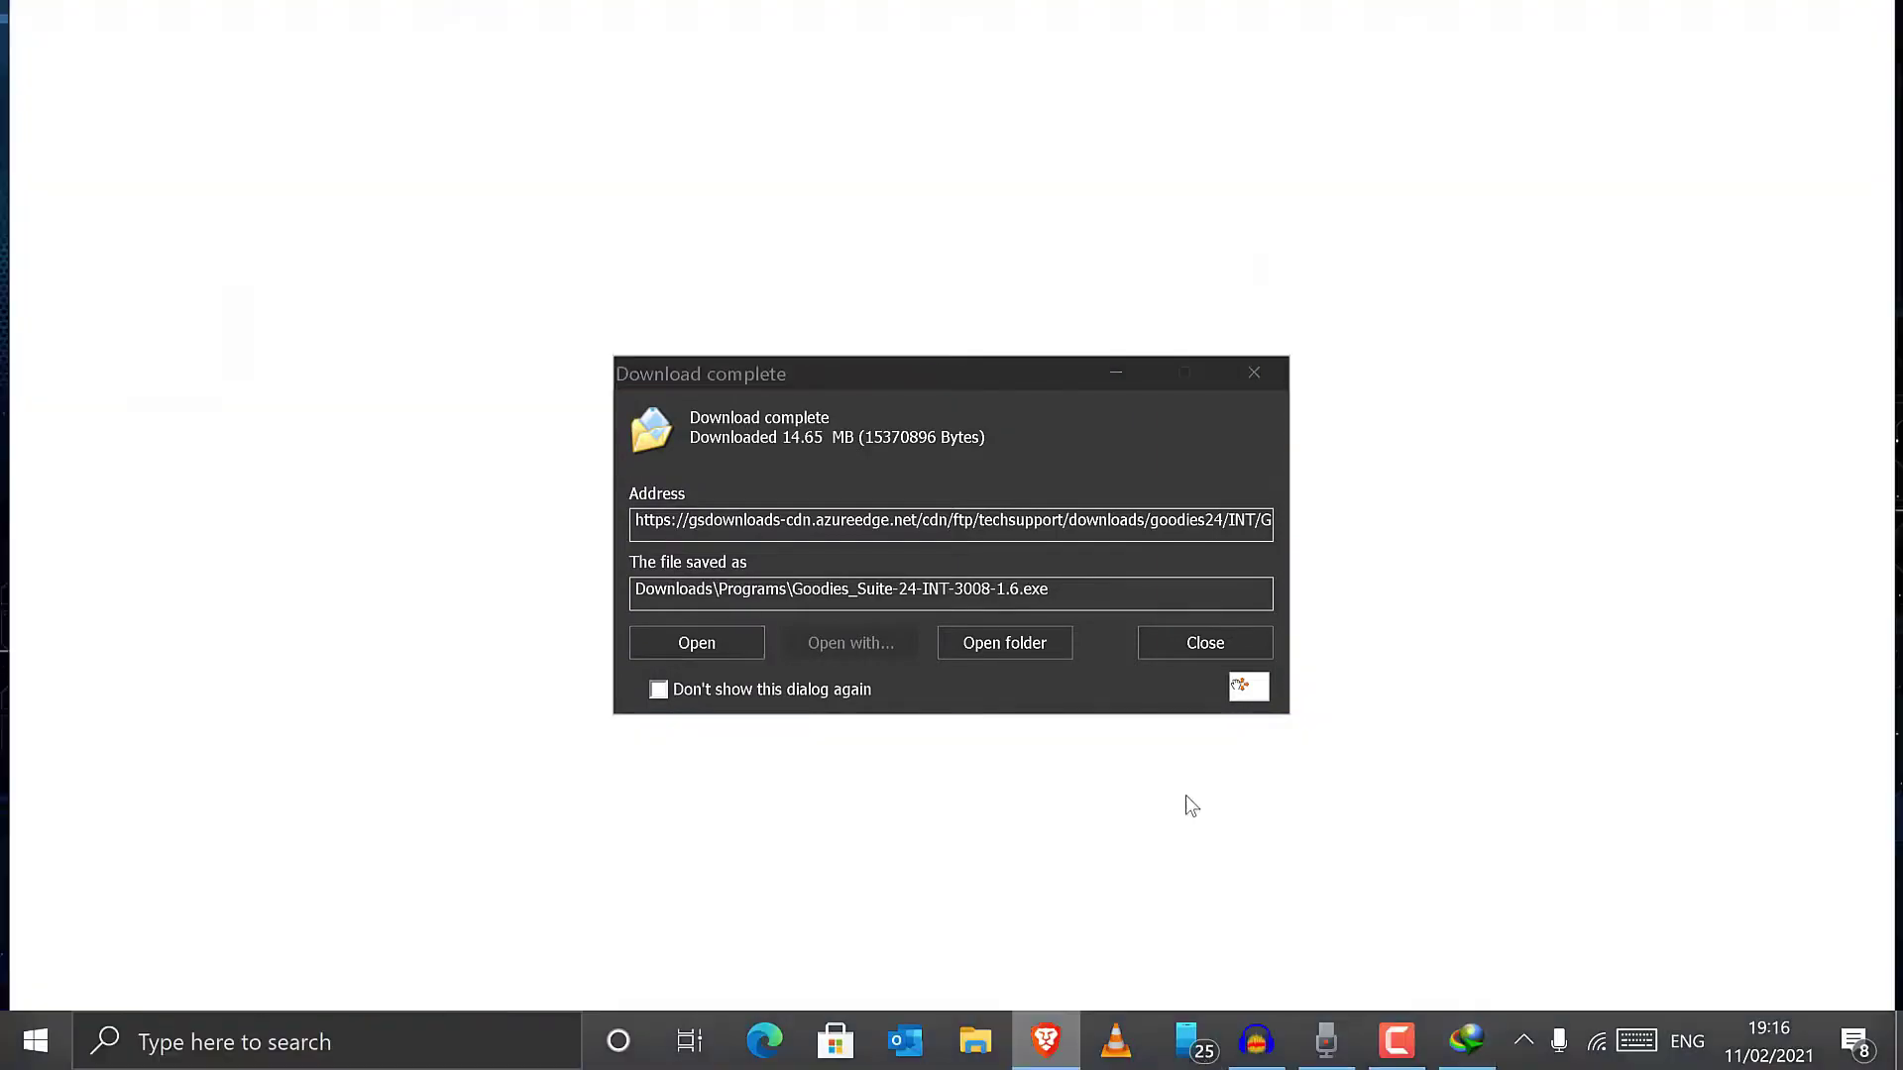
Step: Minimize the browser window and turn off the computer's Wi-Fi connection
left_click(1046, 1040)
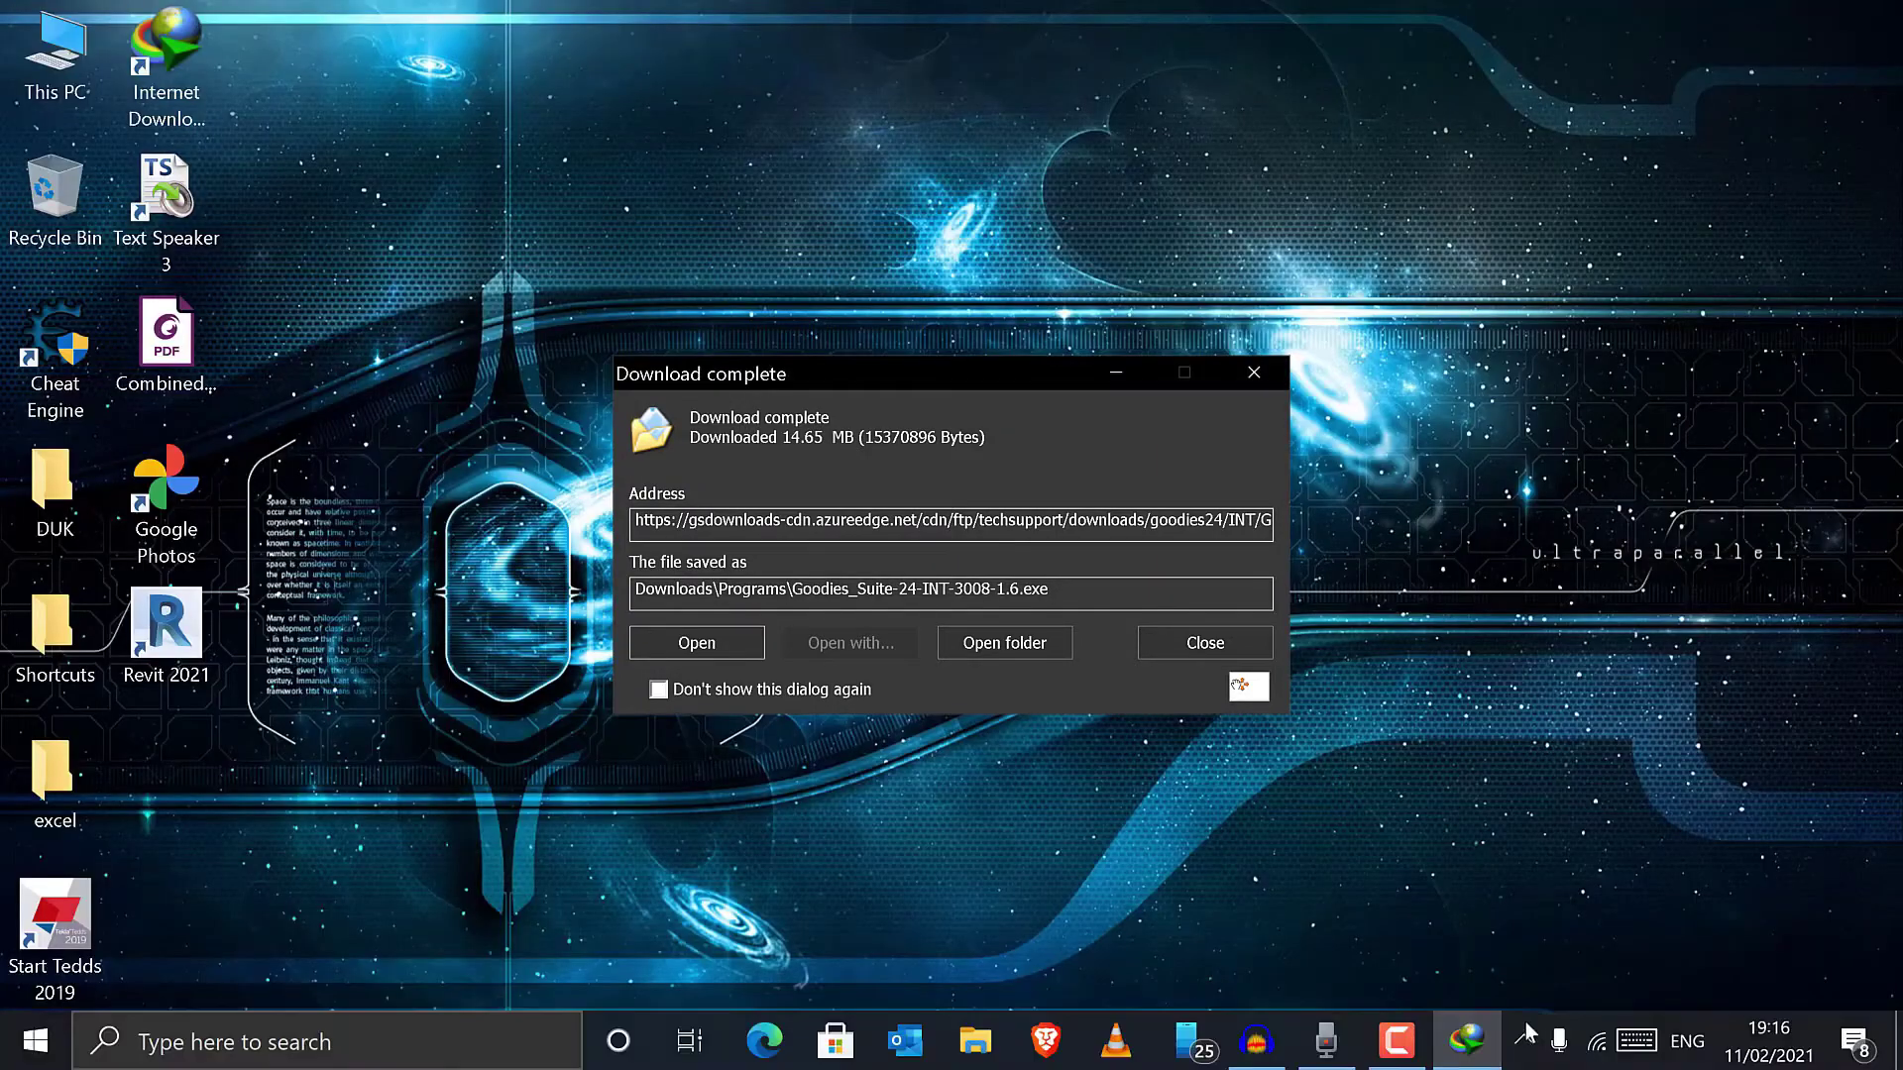
left_click(1597, 1041)
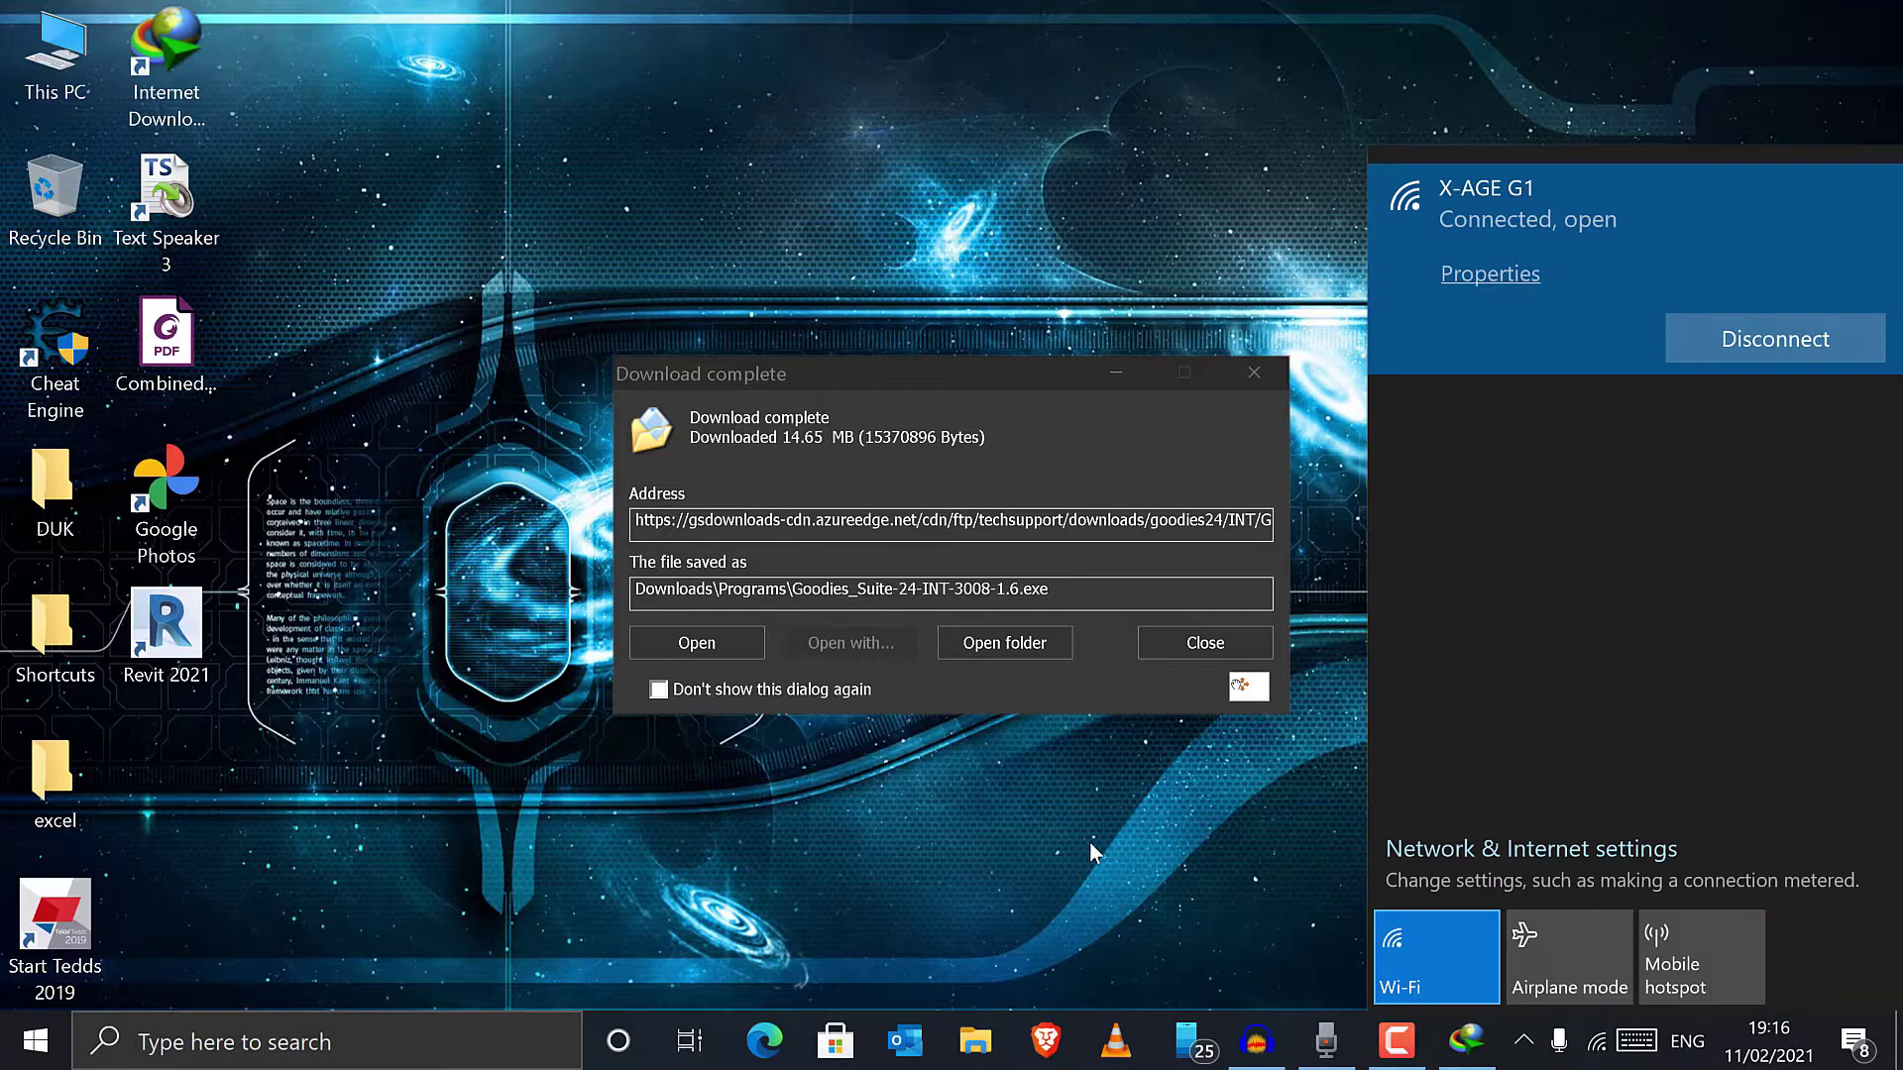
left_click(1436, 956)
left_click(995, 890)
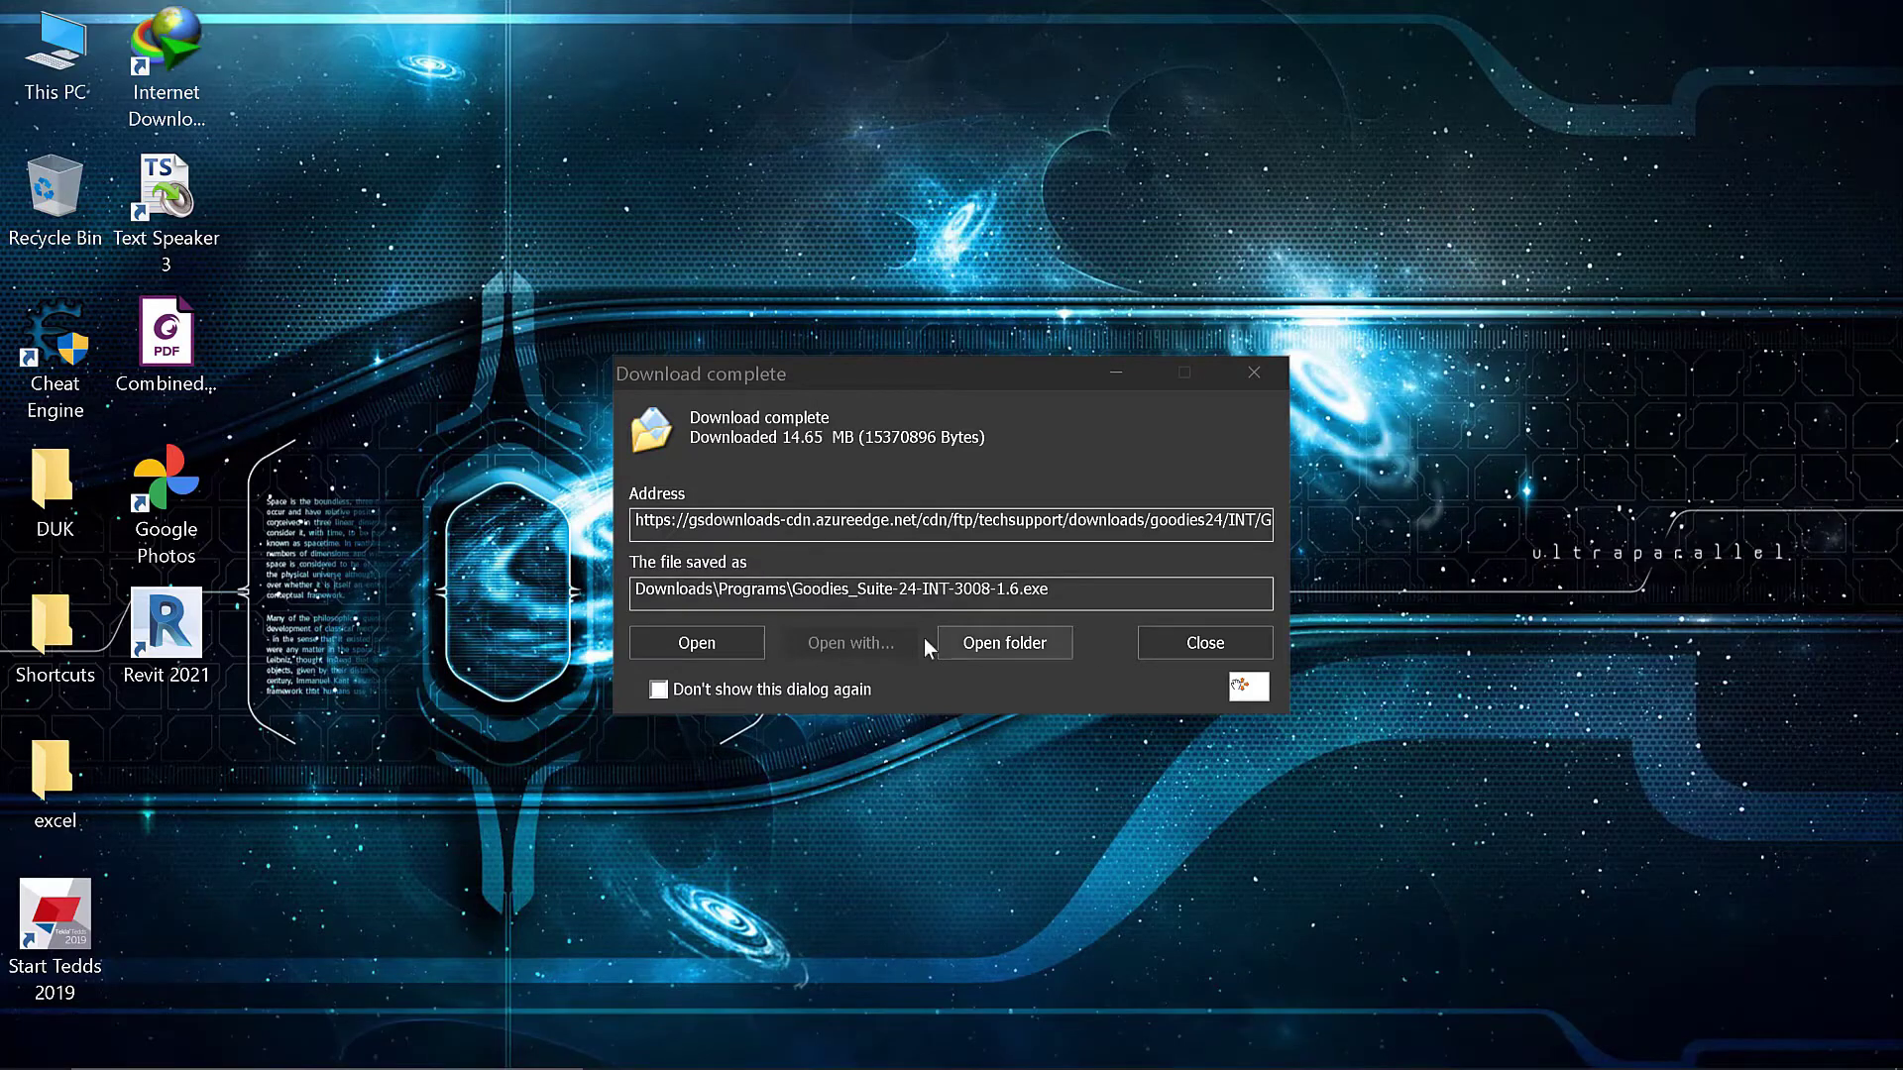
Step: Open the download's folder and run Goodies_Suite-24-INT-3008-1.6.exe as administrator
left_click(999, 643)
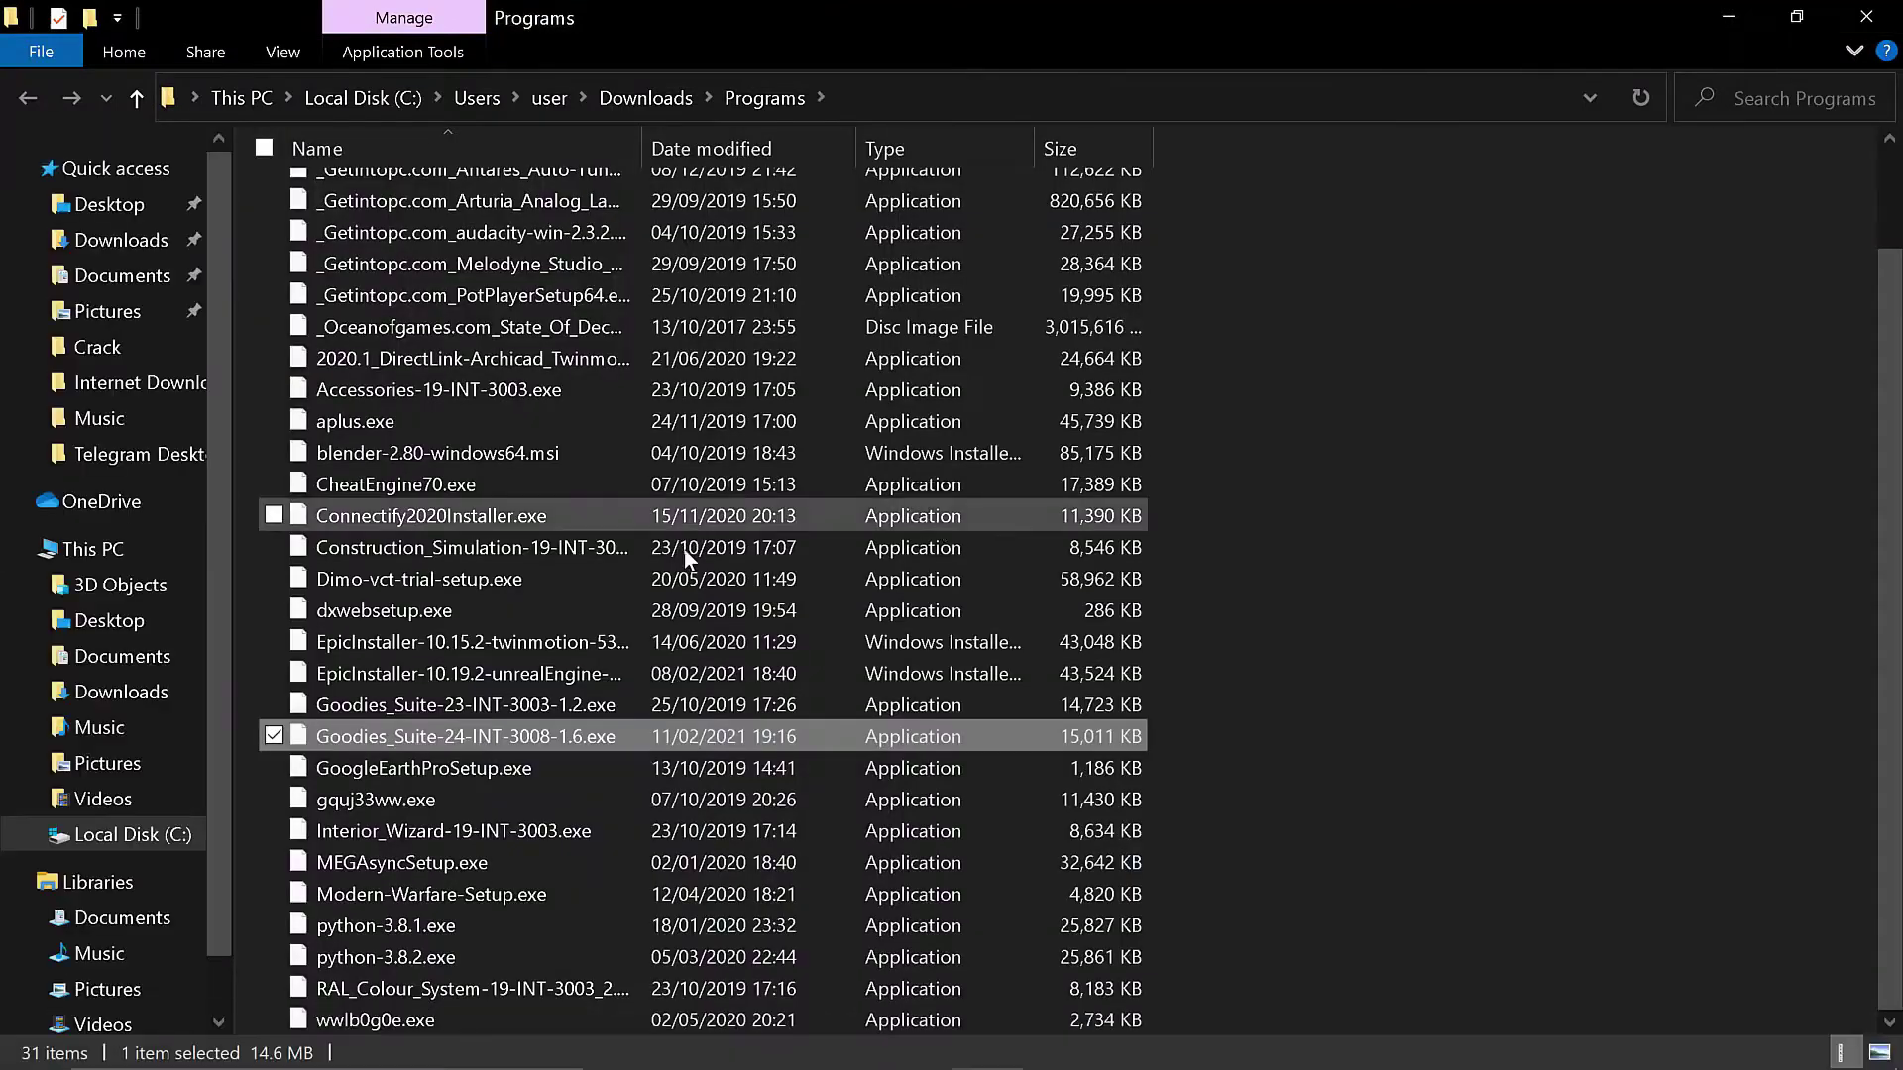
right_click(571, 733)
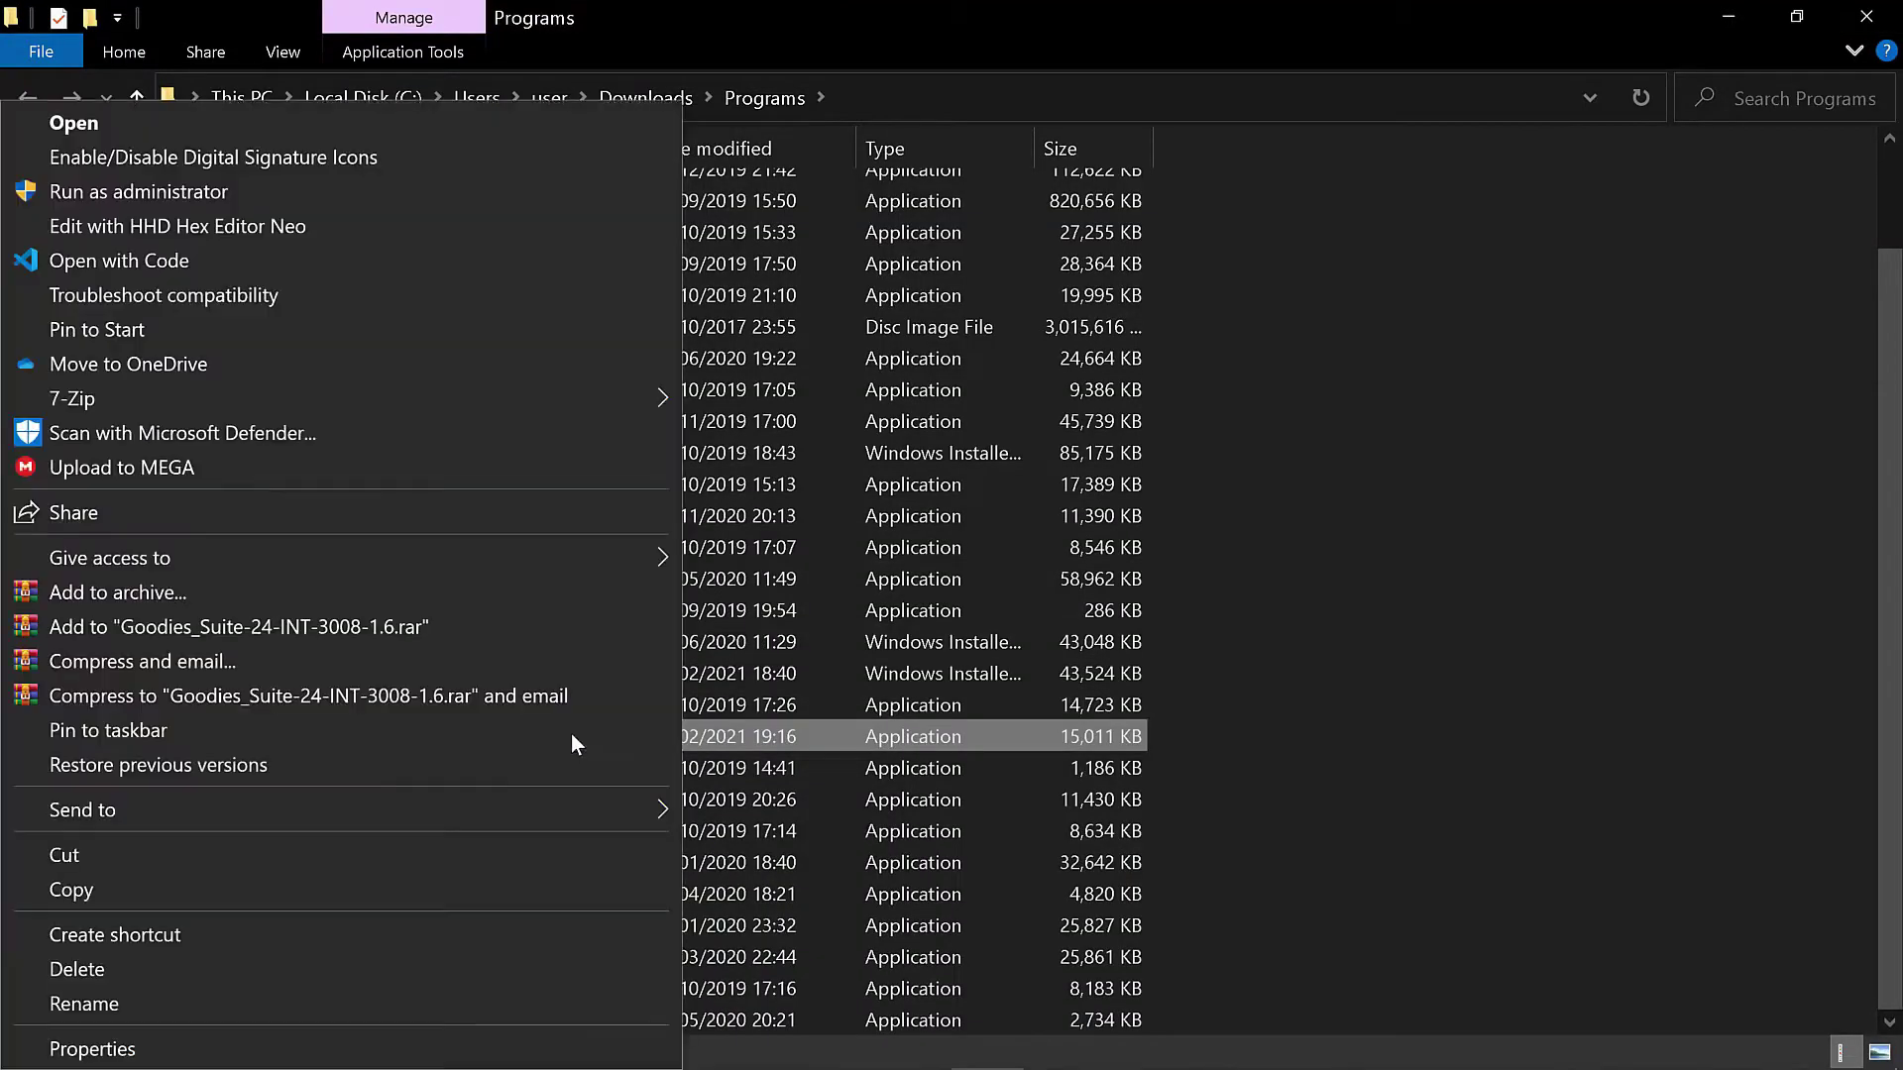
left_click(1606, 607)
left_click(1605, 607)
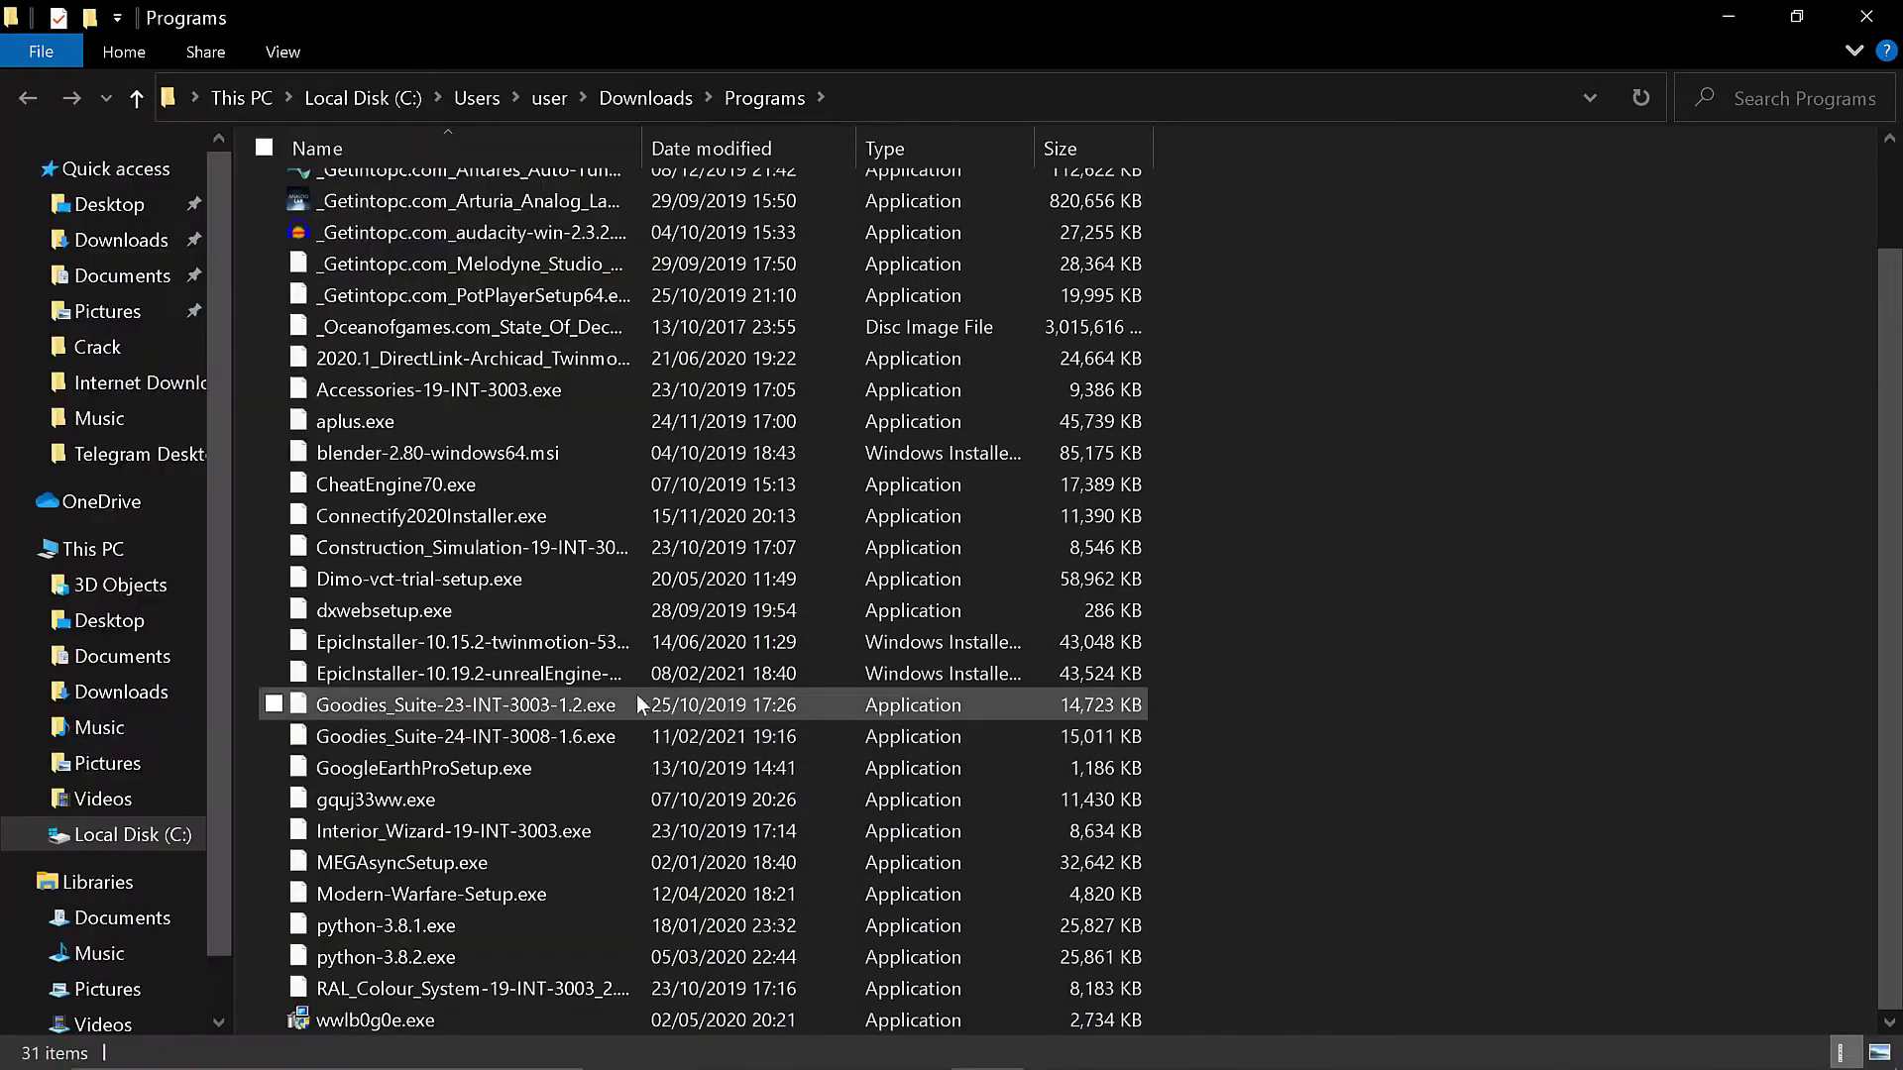
right_click(557, 734)
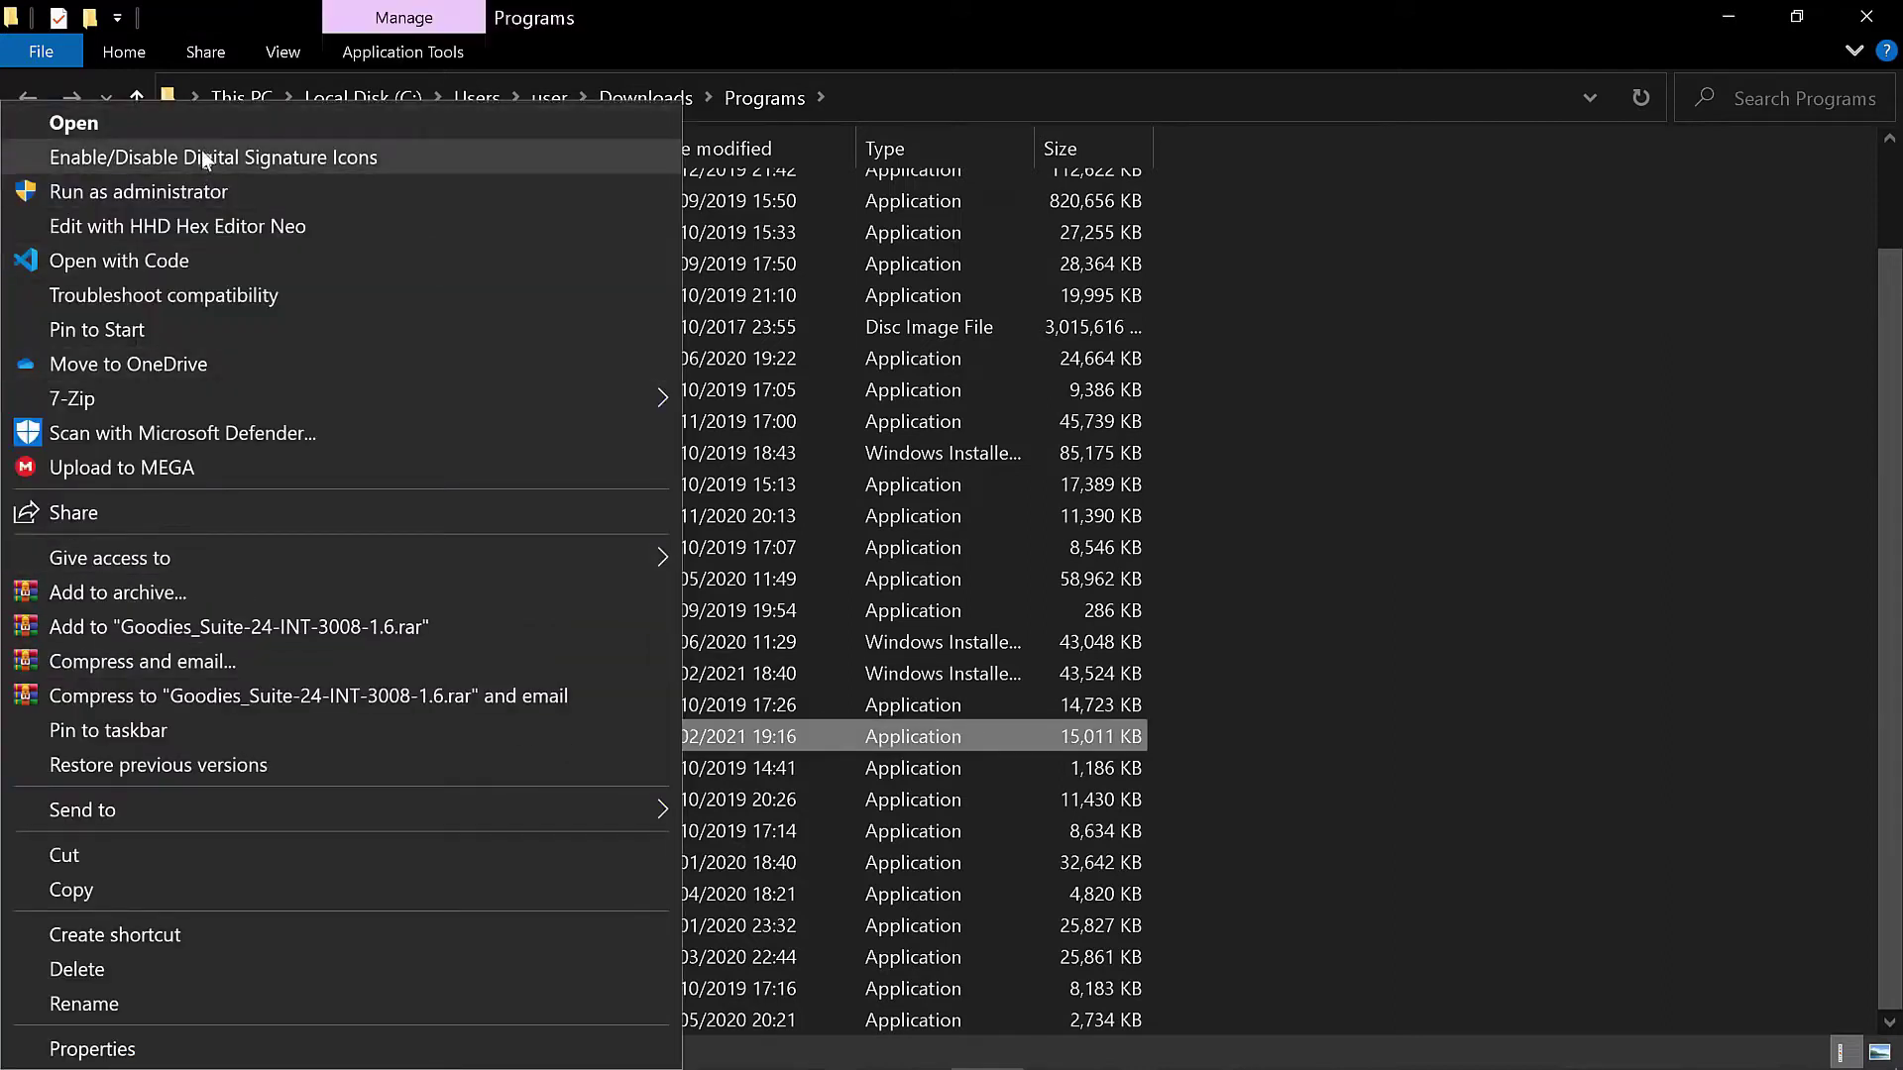
left_click(198, 193)
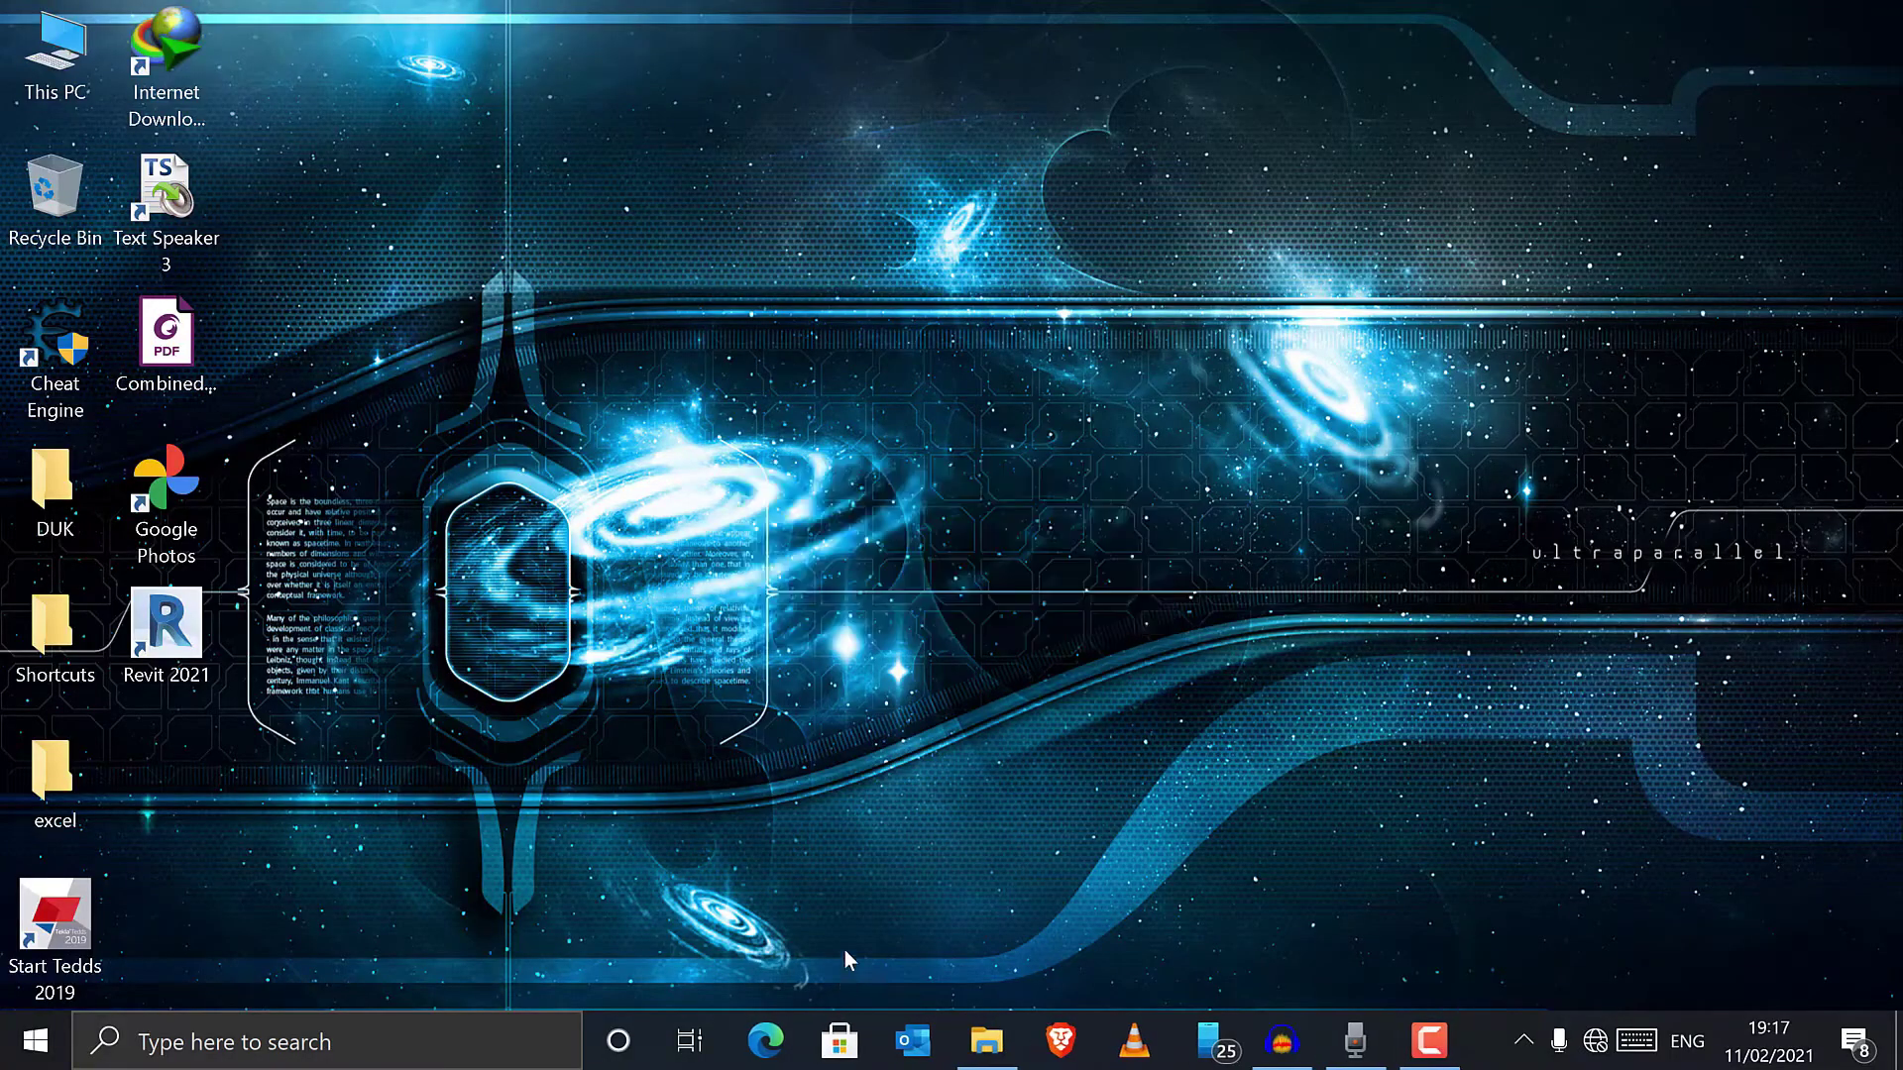
Step: Start the ARCHICAD 24 Goodies Suite installation wizard and accept the license agreement
left_click_drag(892, 237, 862, 107)
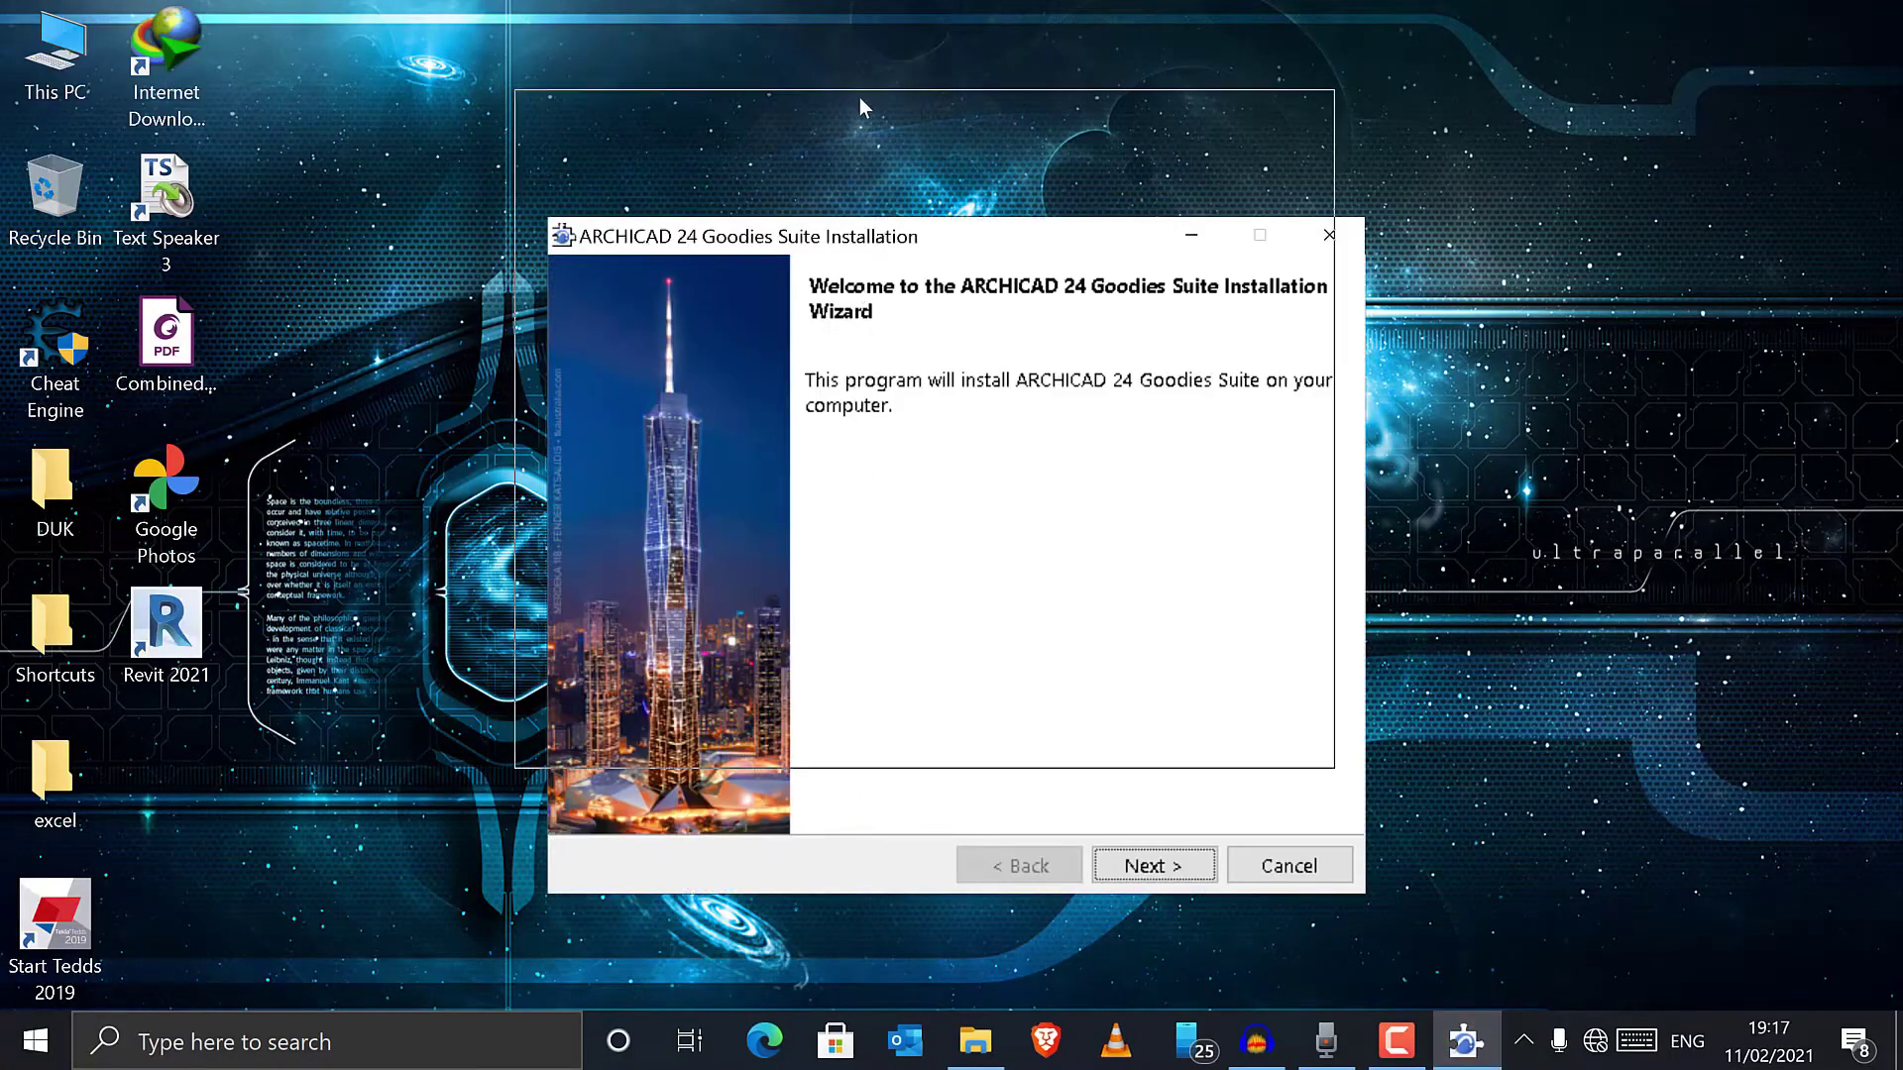
left_click(1124, 735)
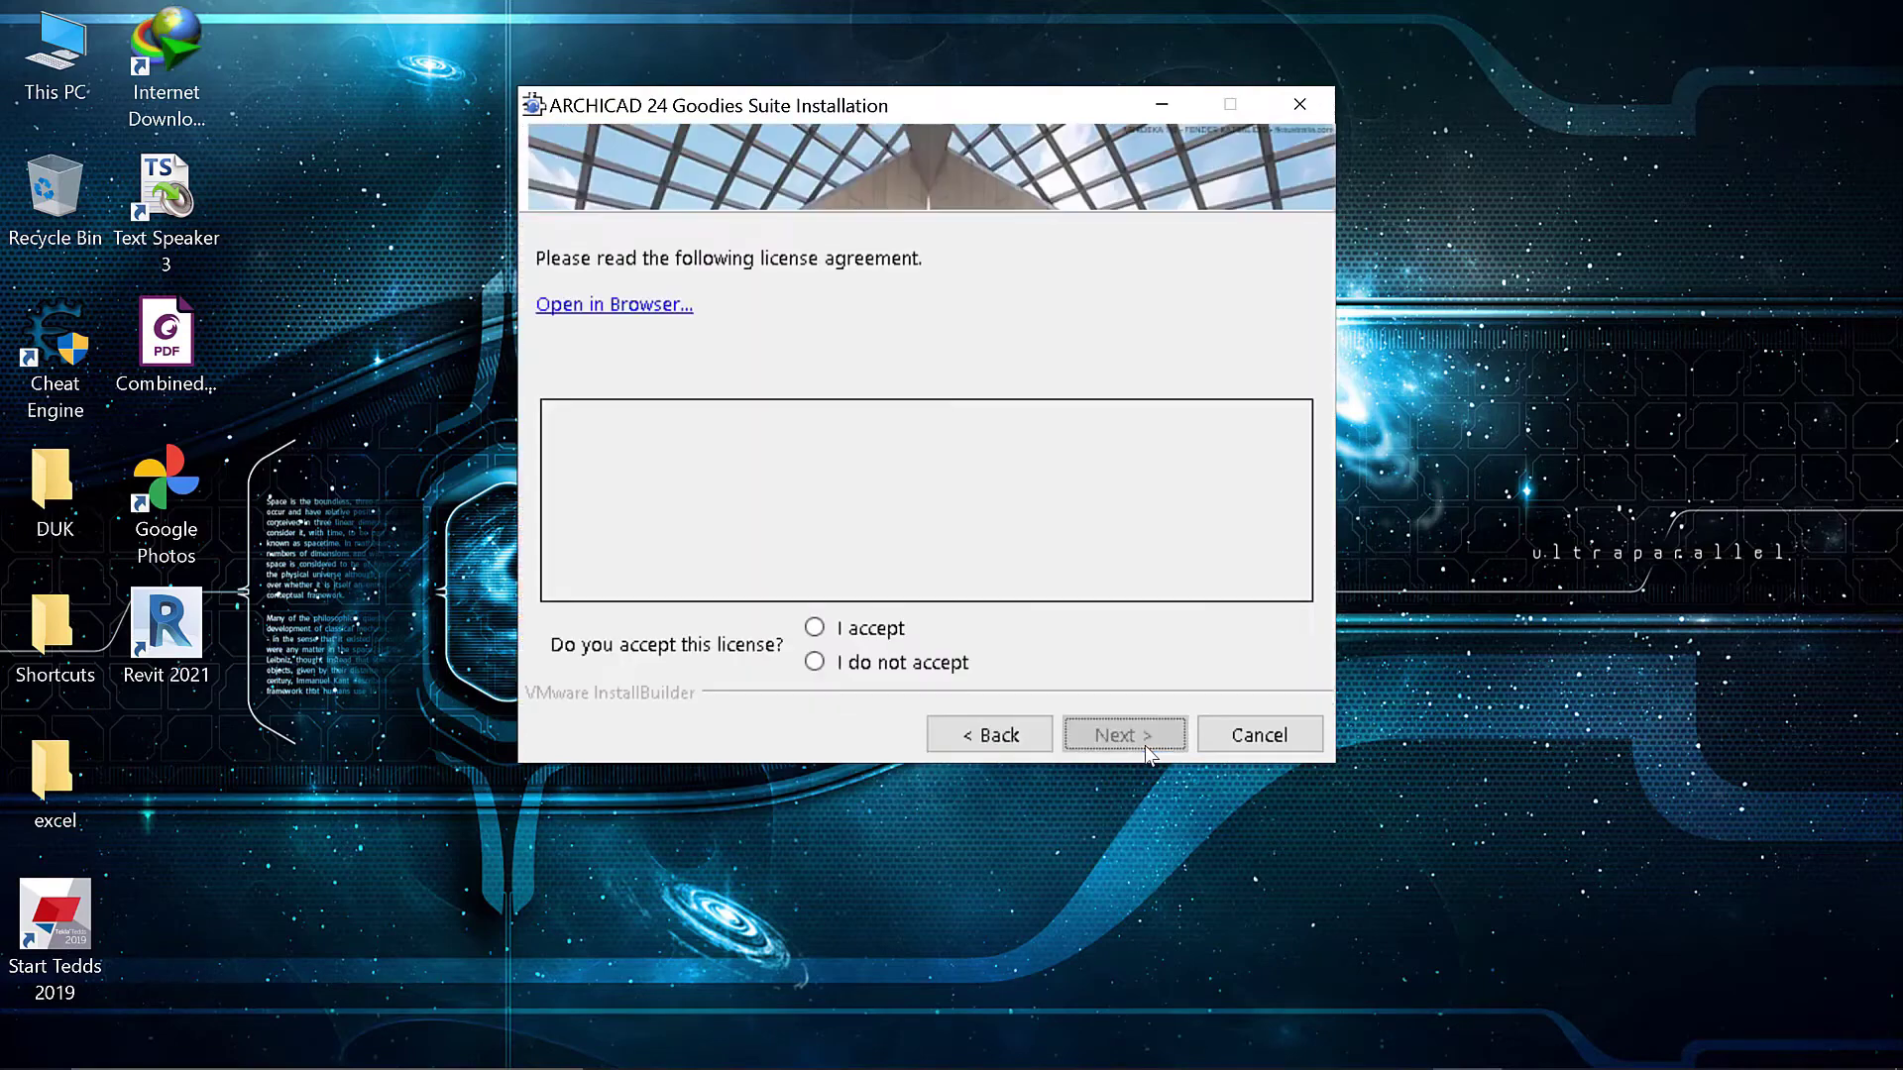
left_click(814, 630)
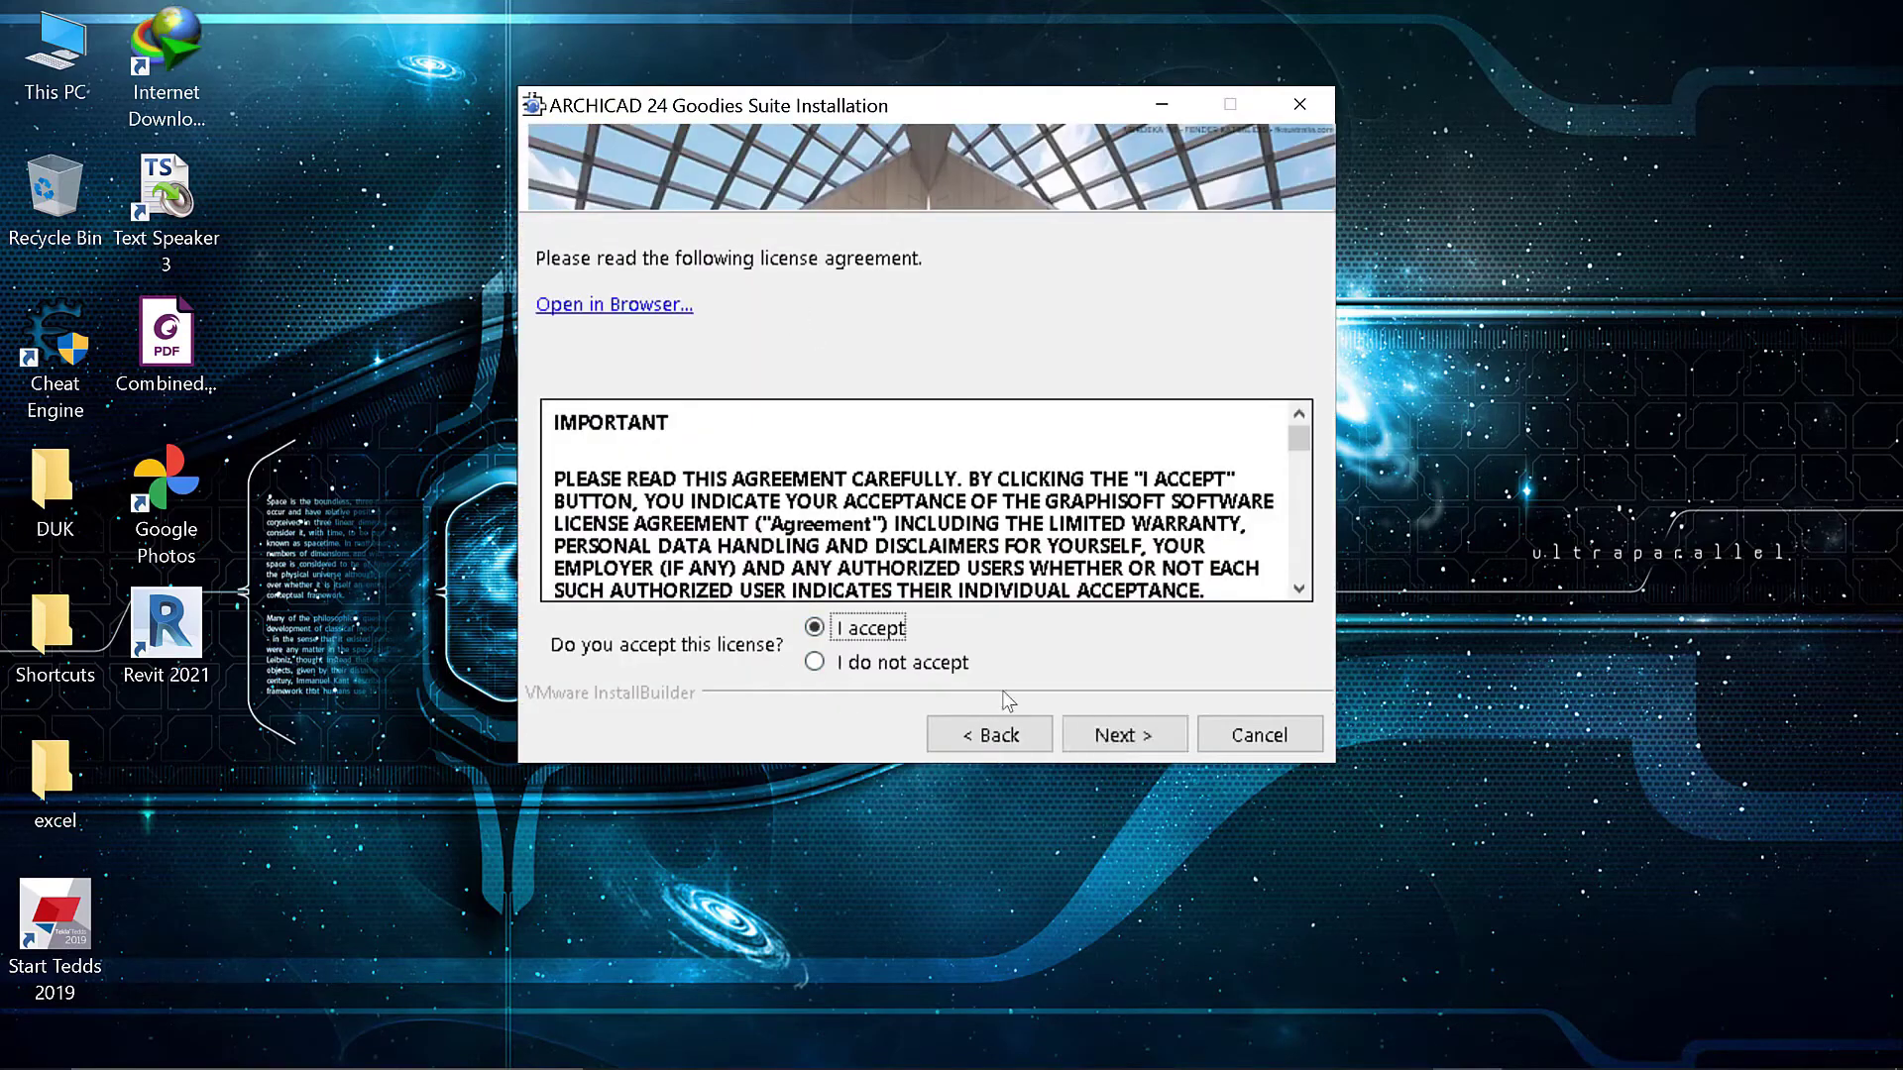
left_click(1123, 734)
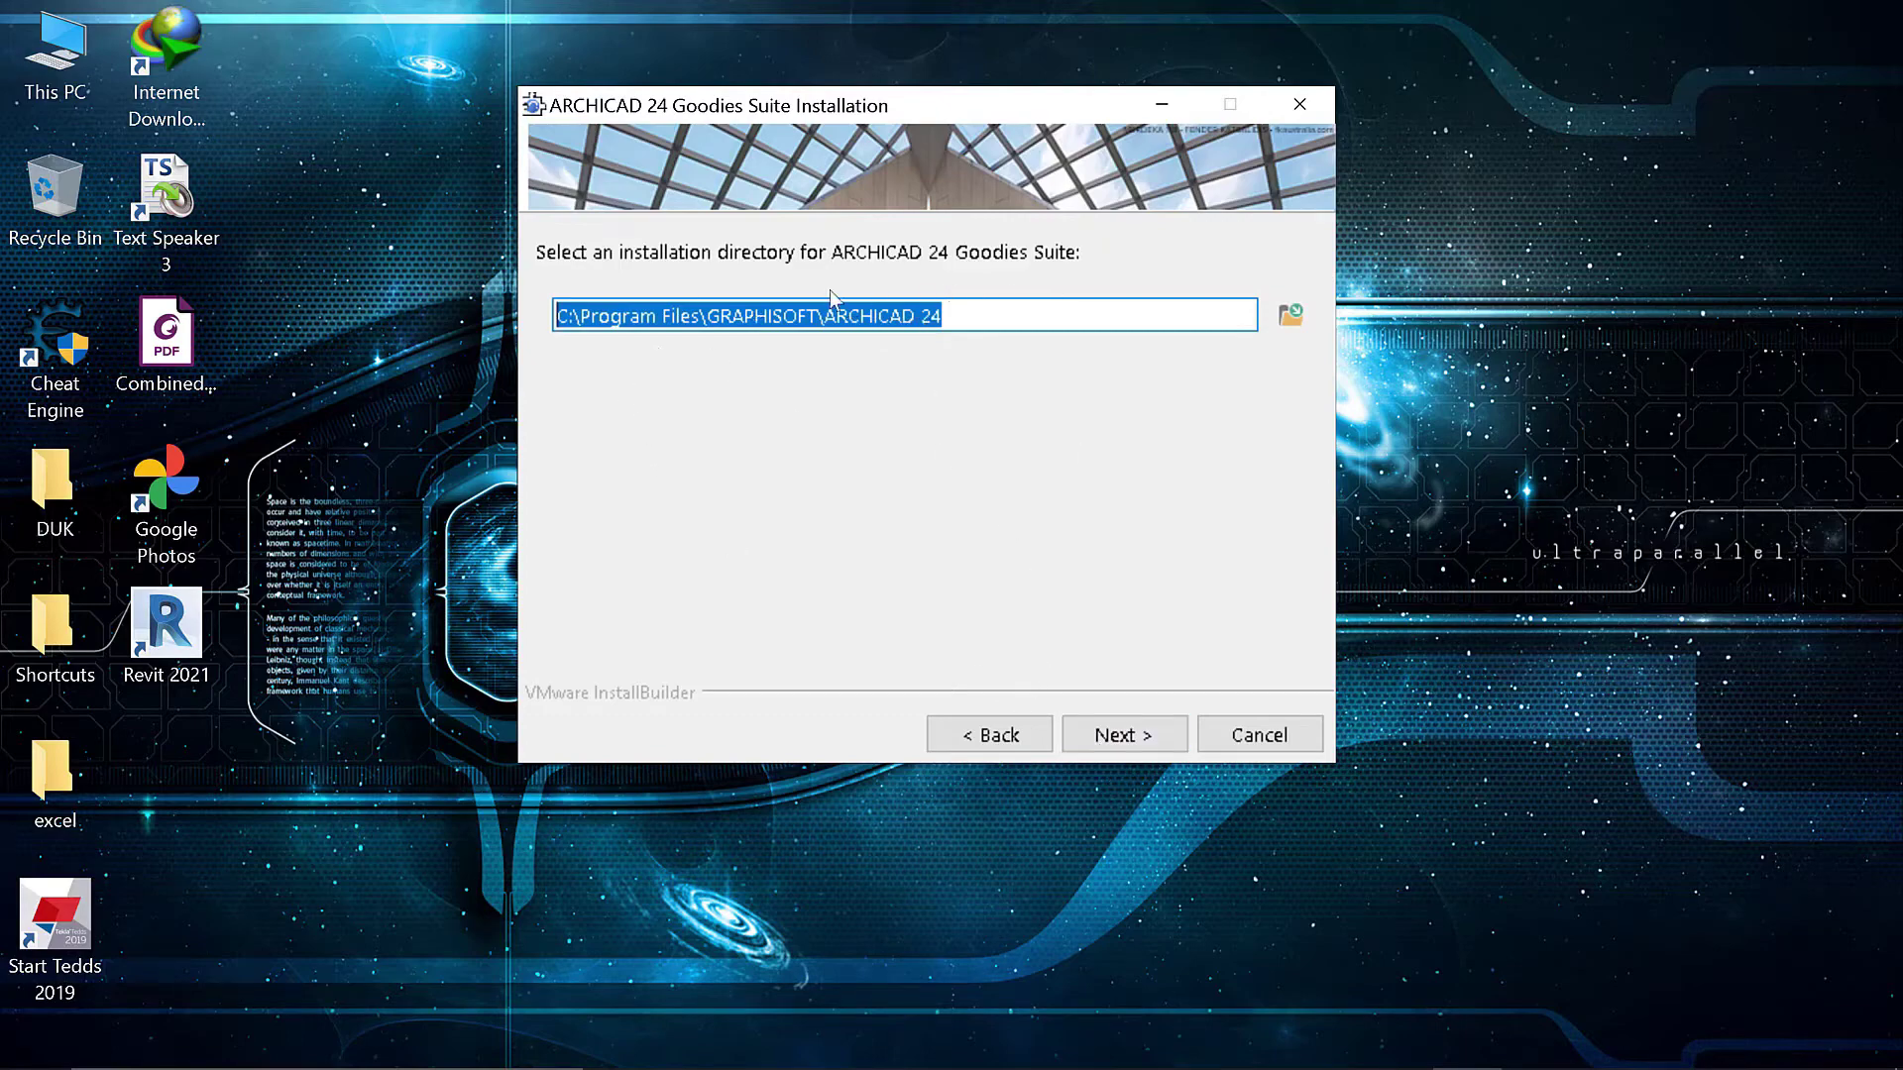
Step: Install all Goodies Suite components into C:\Program Files\GRAPHISOFT\ARCHICAD 24 and finish the wizard
left_click(1128, 732)
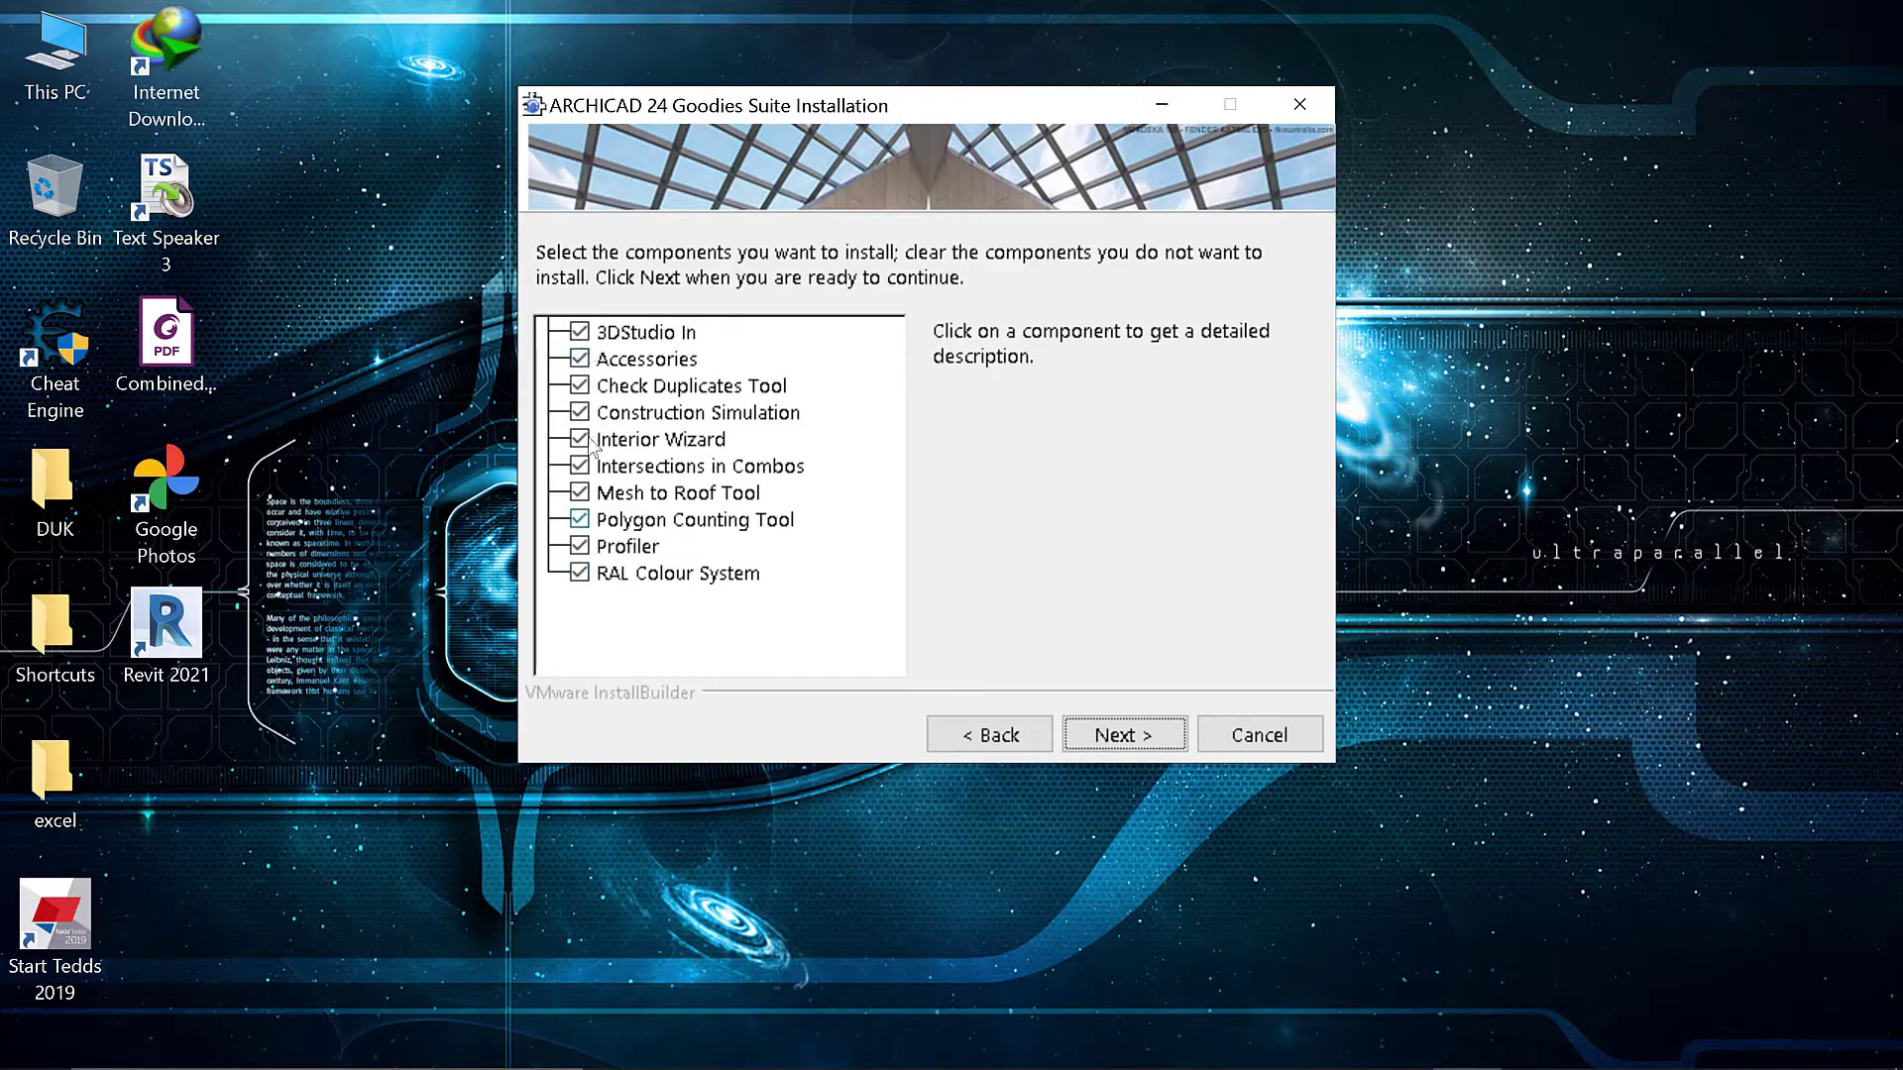
left_click(1156, 753)
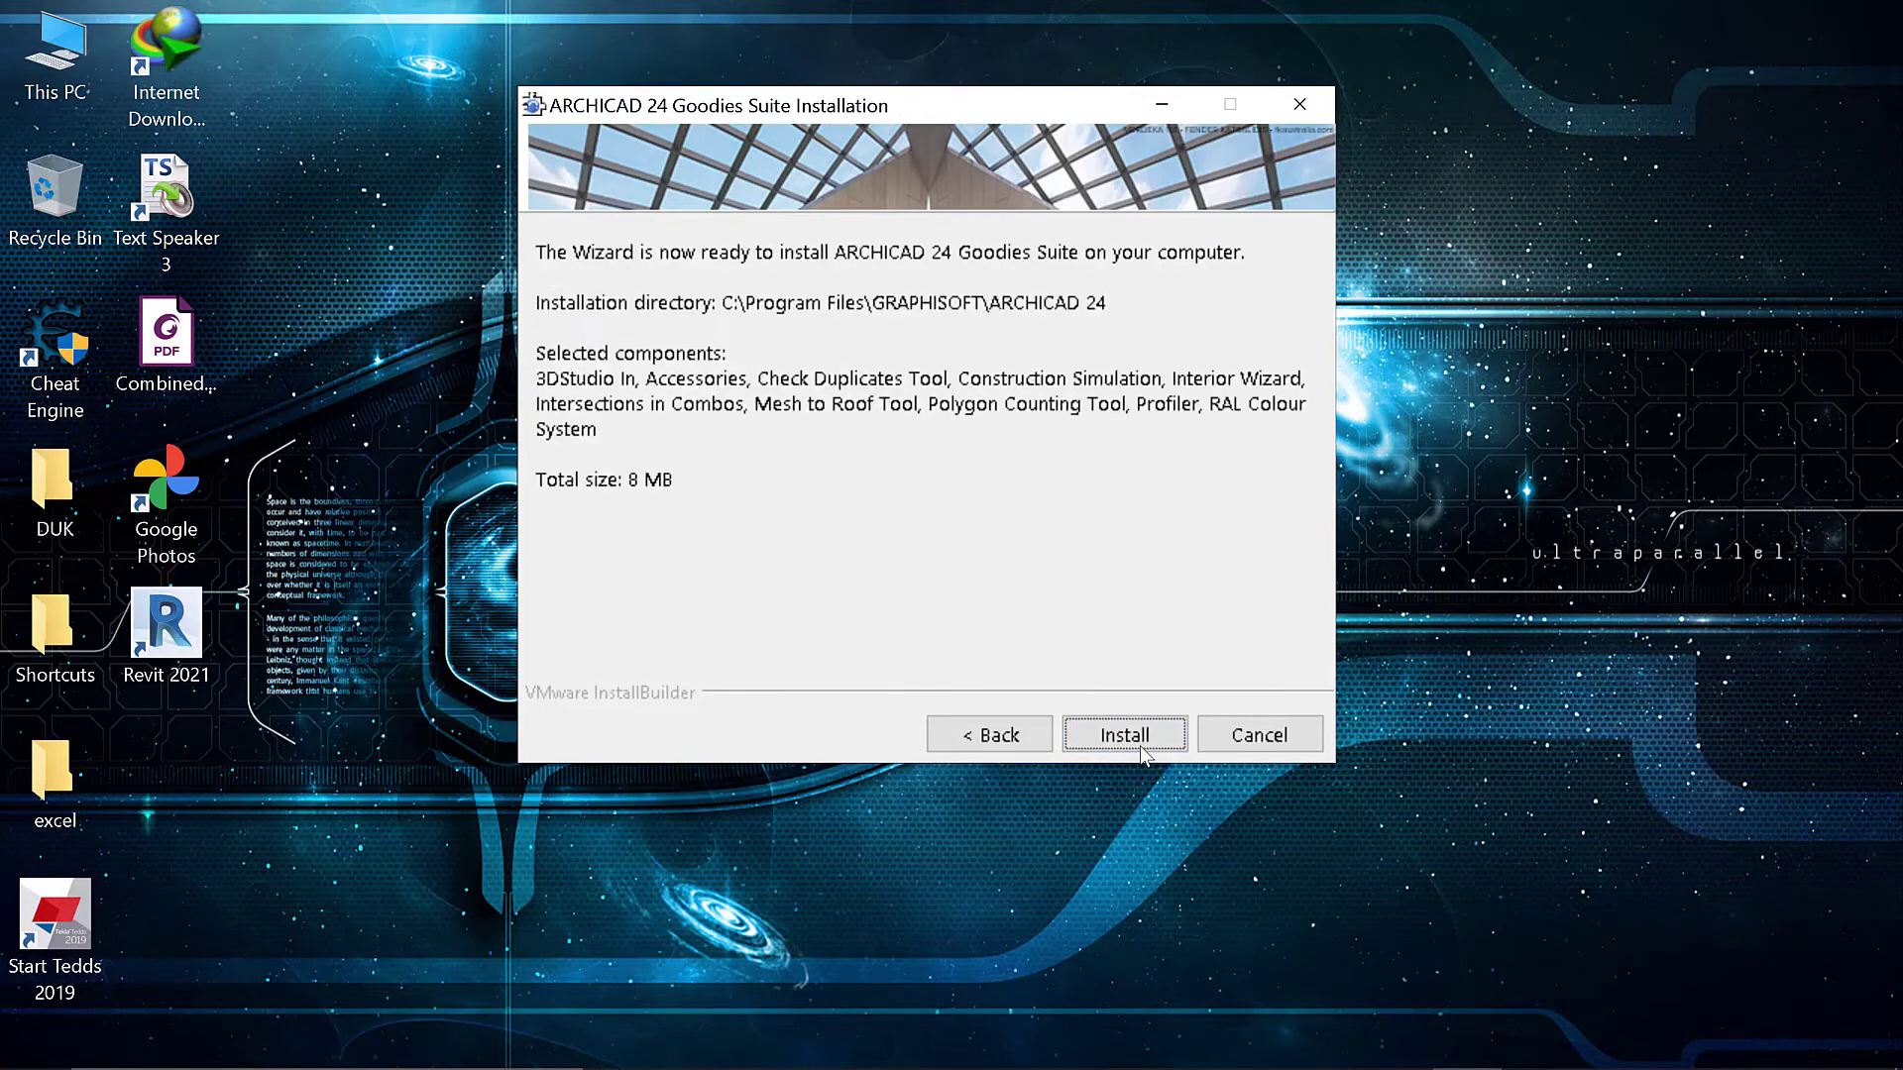
left_click(1154, 751)
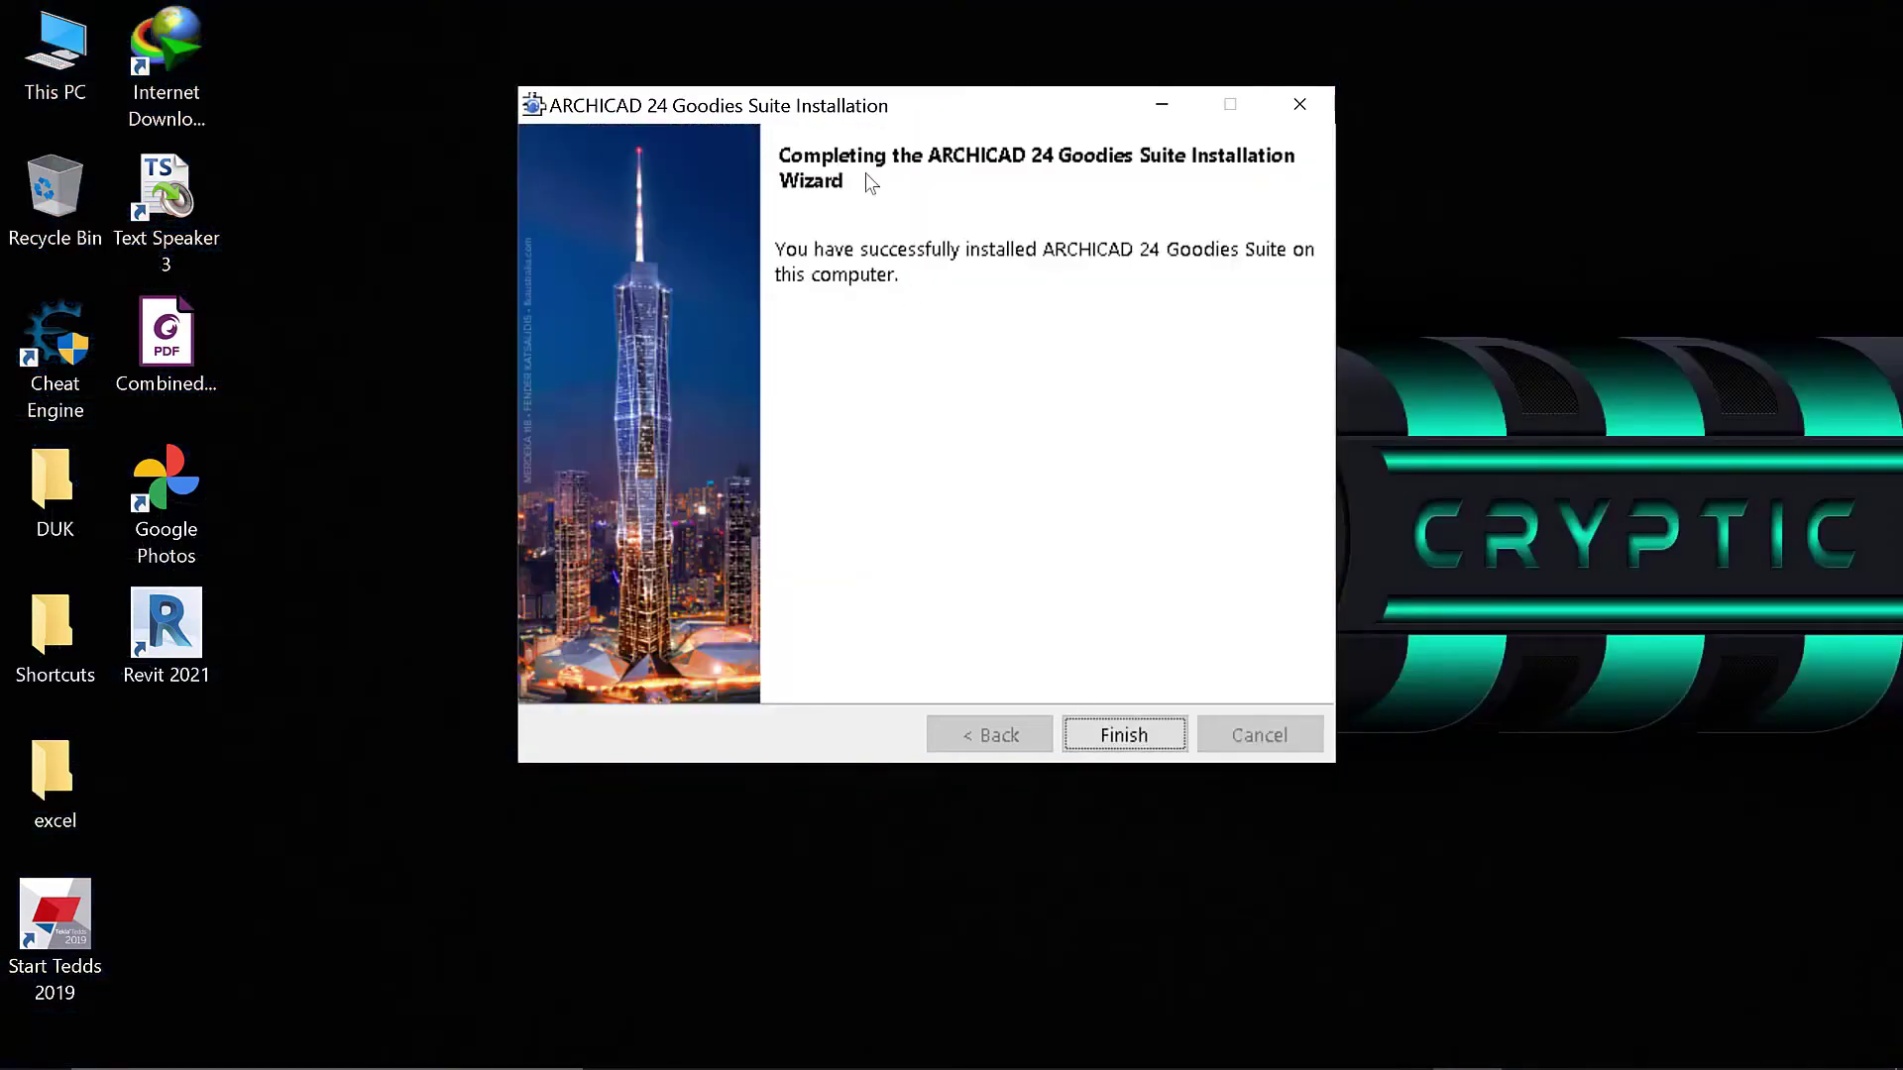
left_click(1154, 730)
Step: In File Explorer, open the folder C:\Program Files\GRAPHISOFT\ARCHICAD 24
mouse_move(842, 1066)
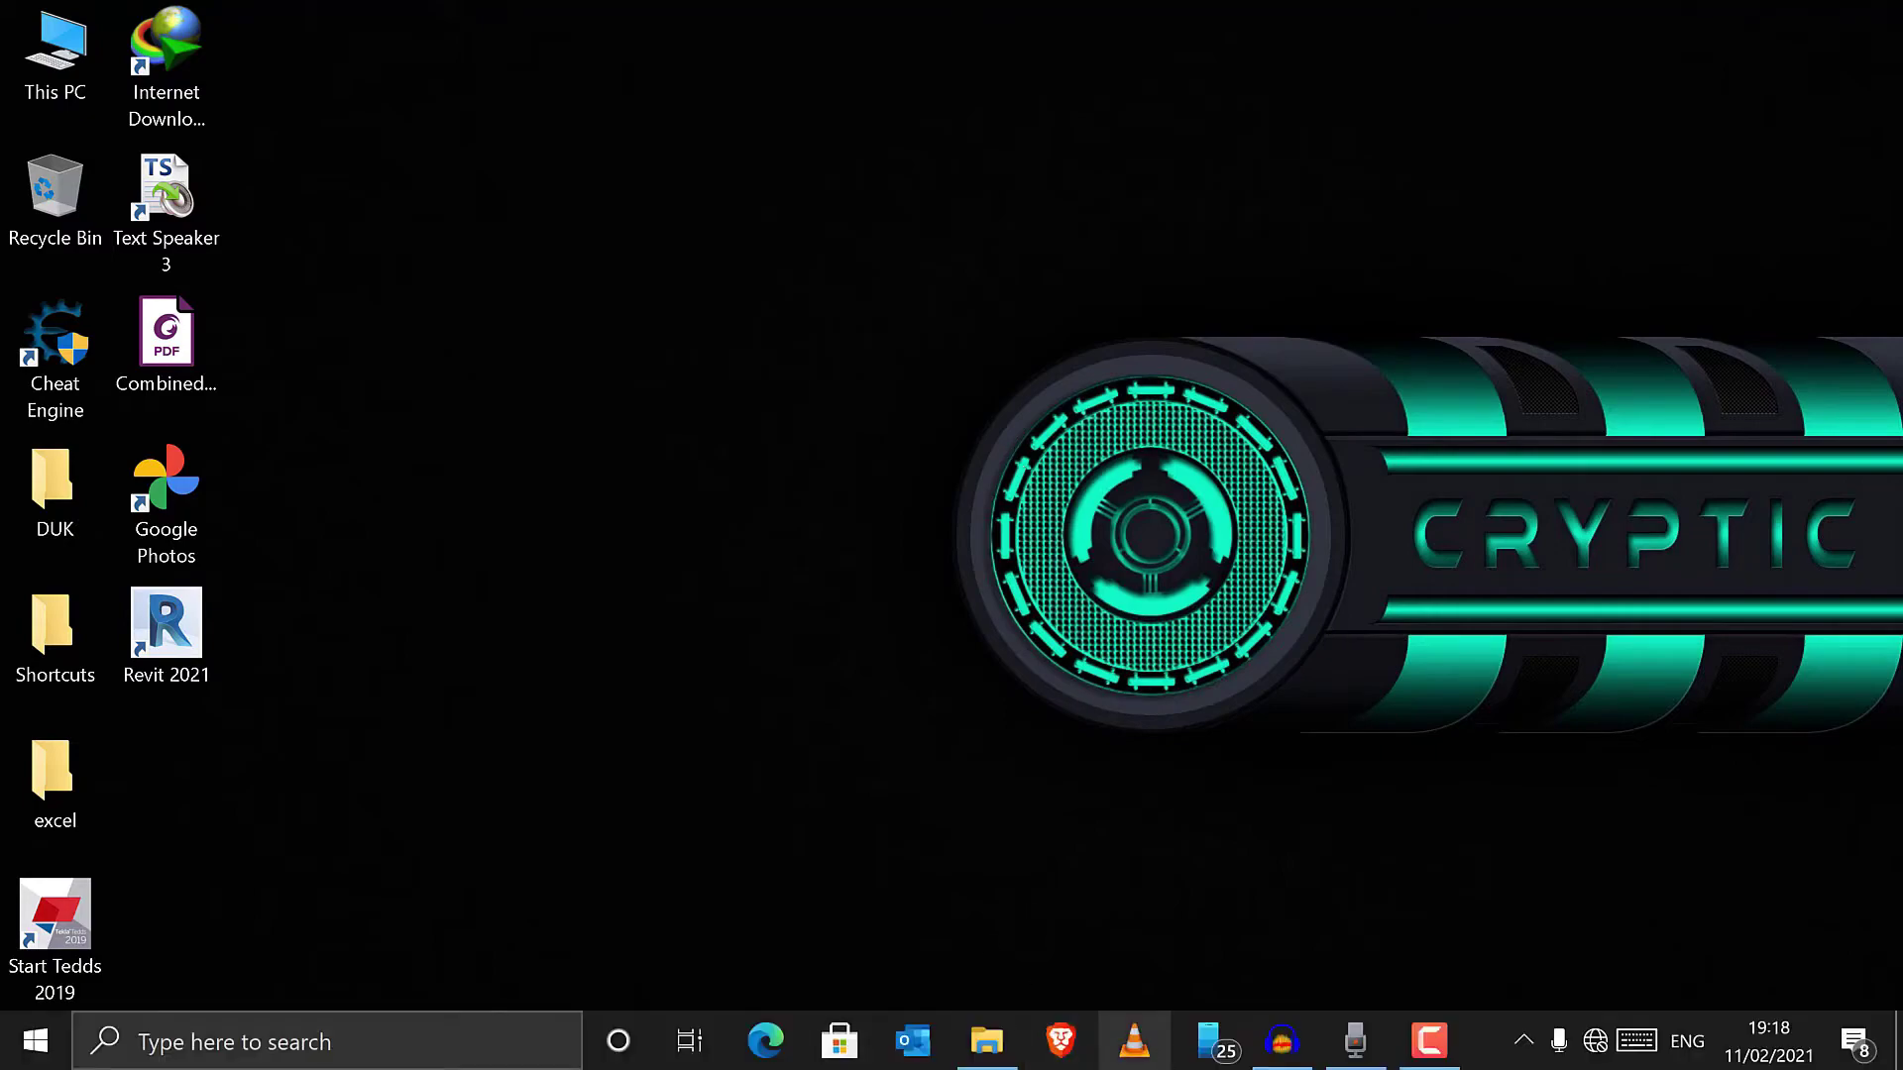
left_click(981, 1045)
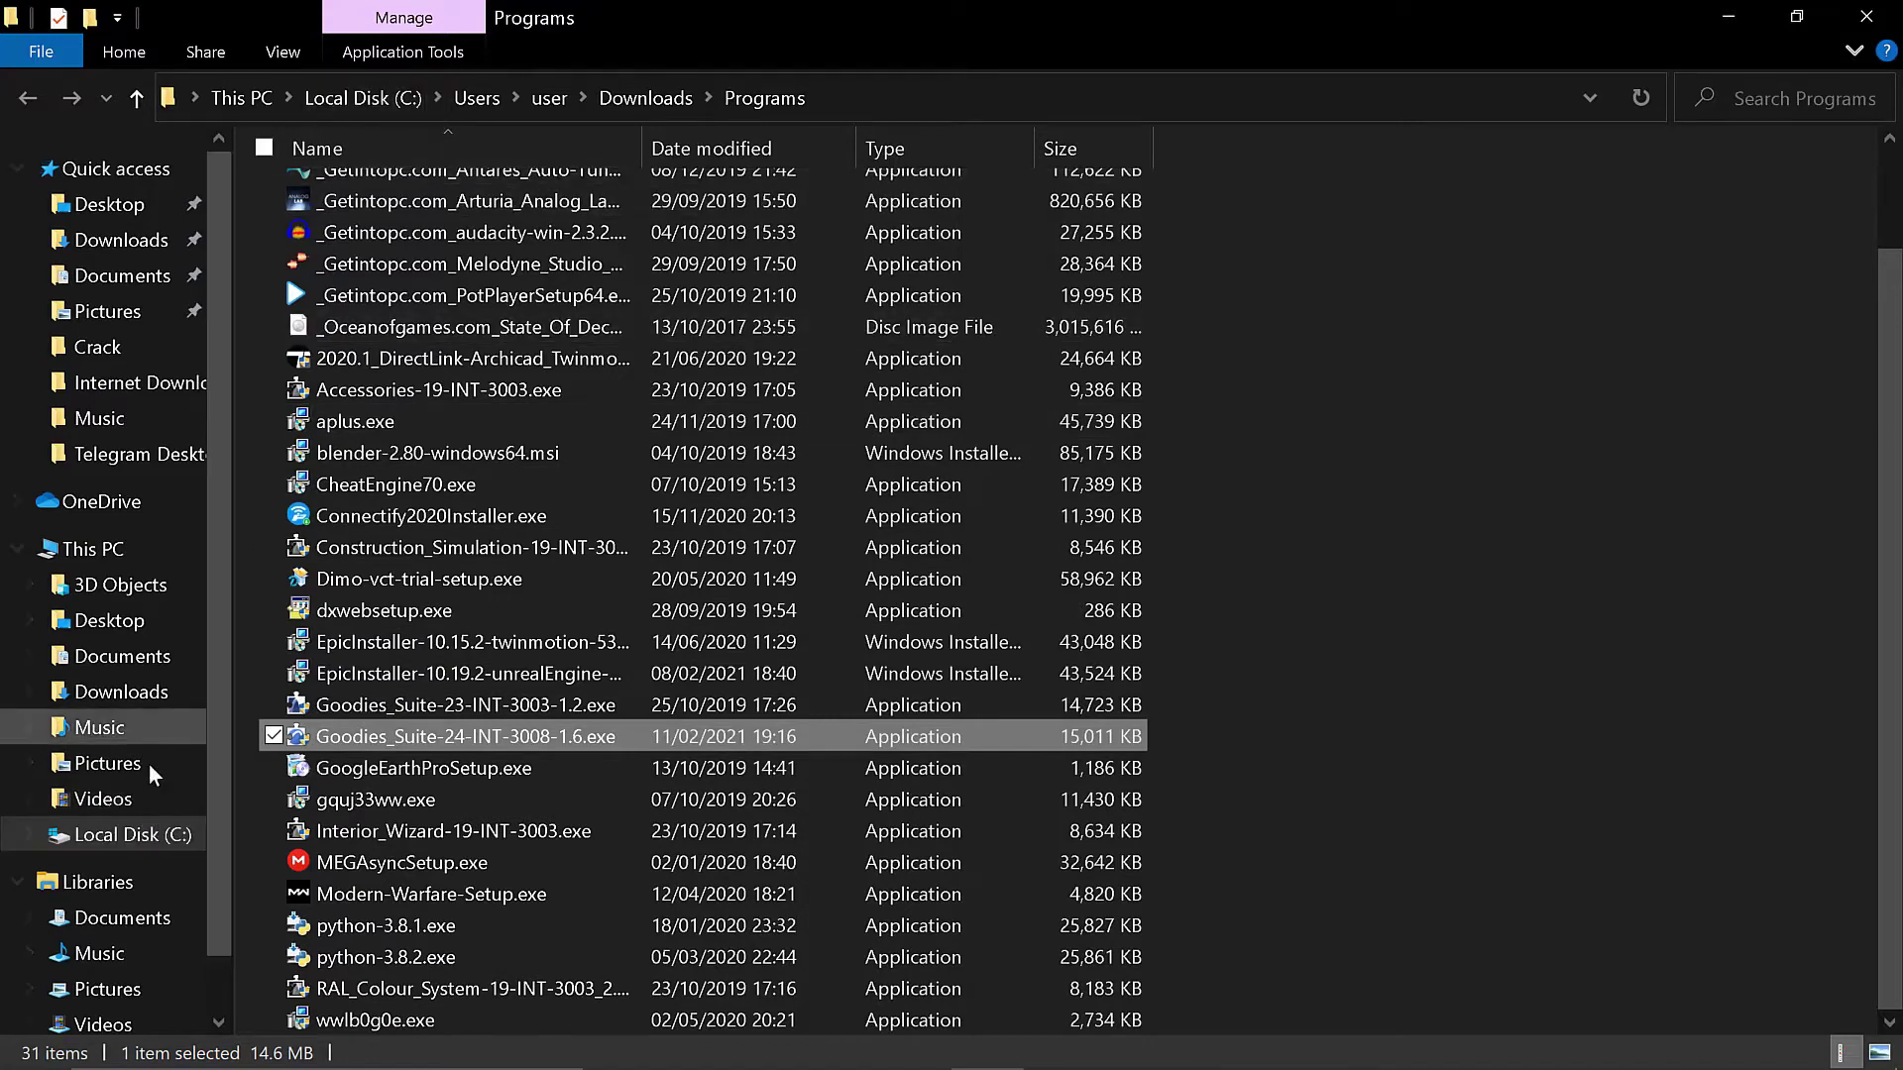
left_click(149, 834)
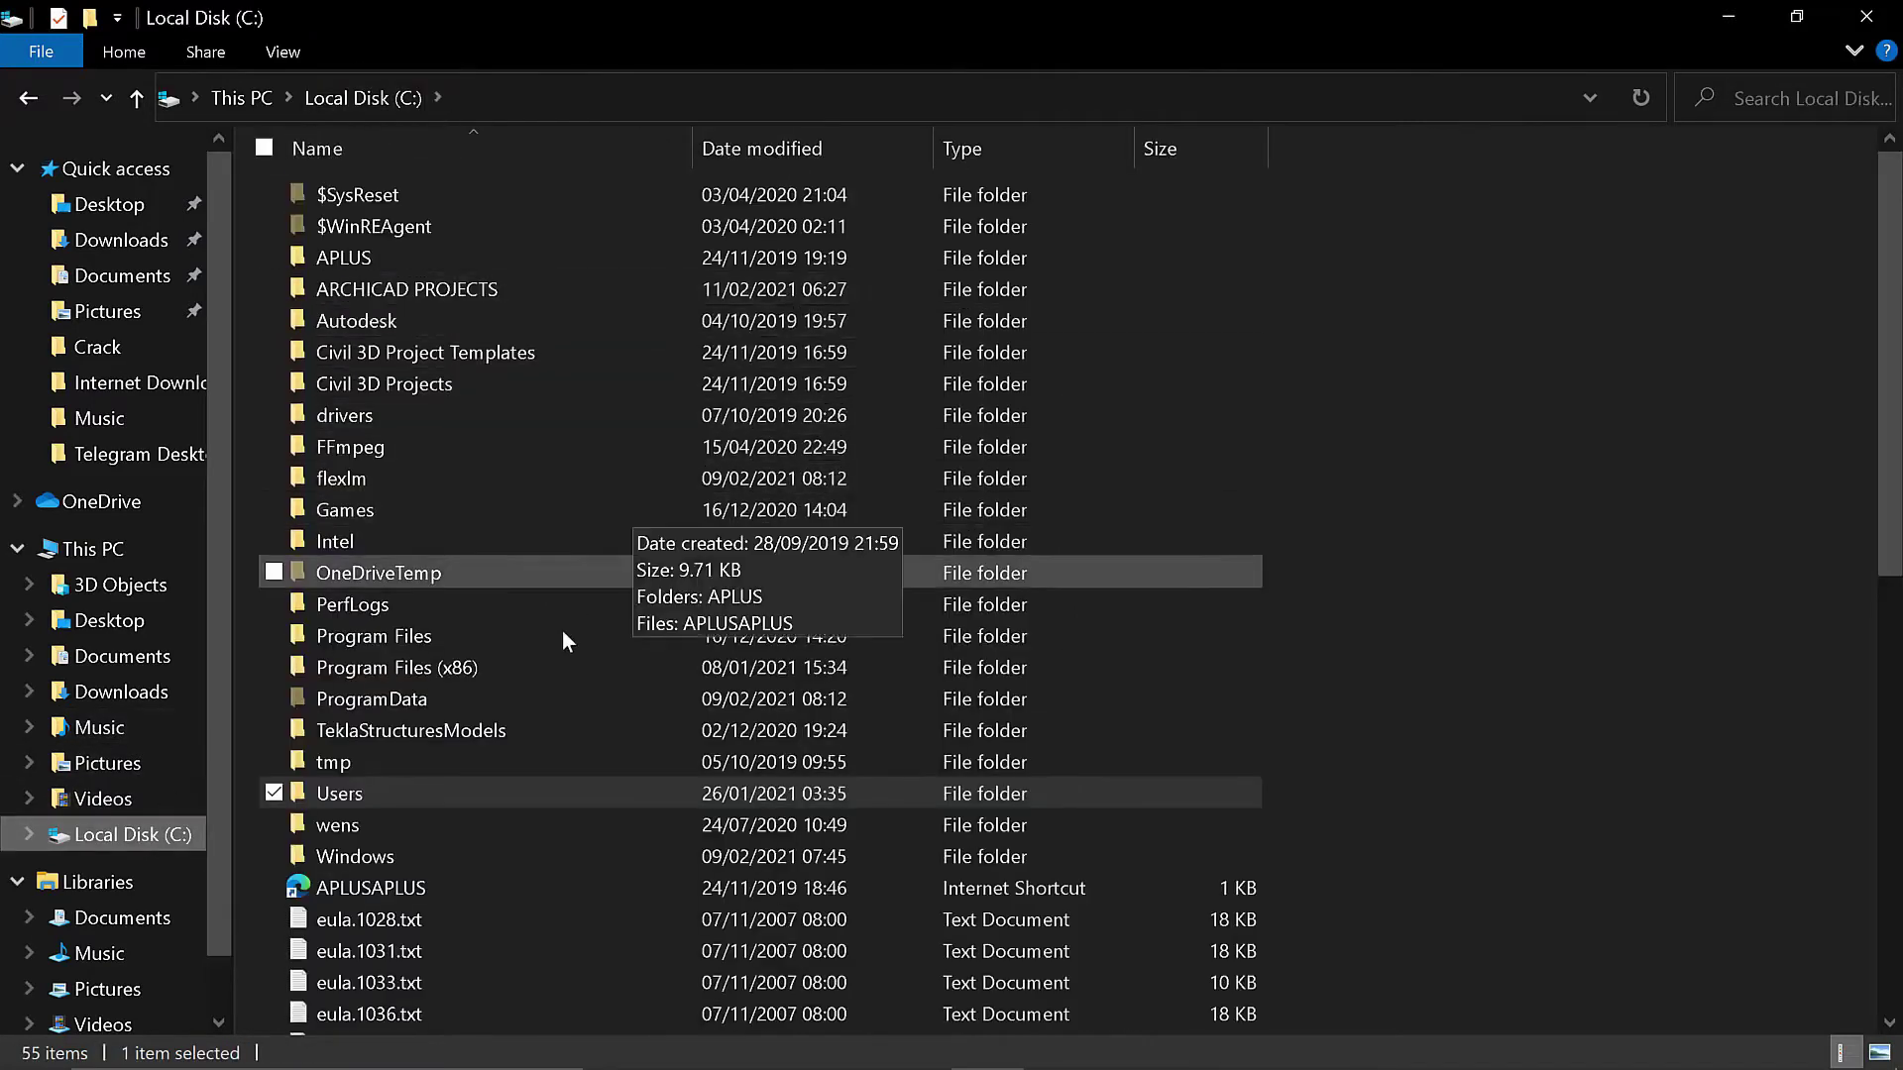
double_click(432, 636)
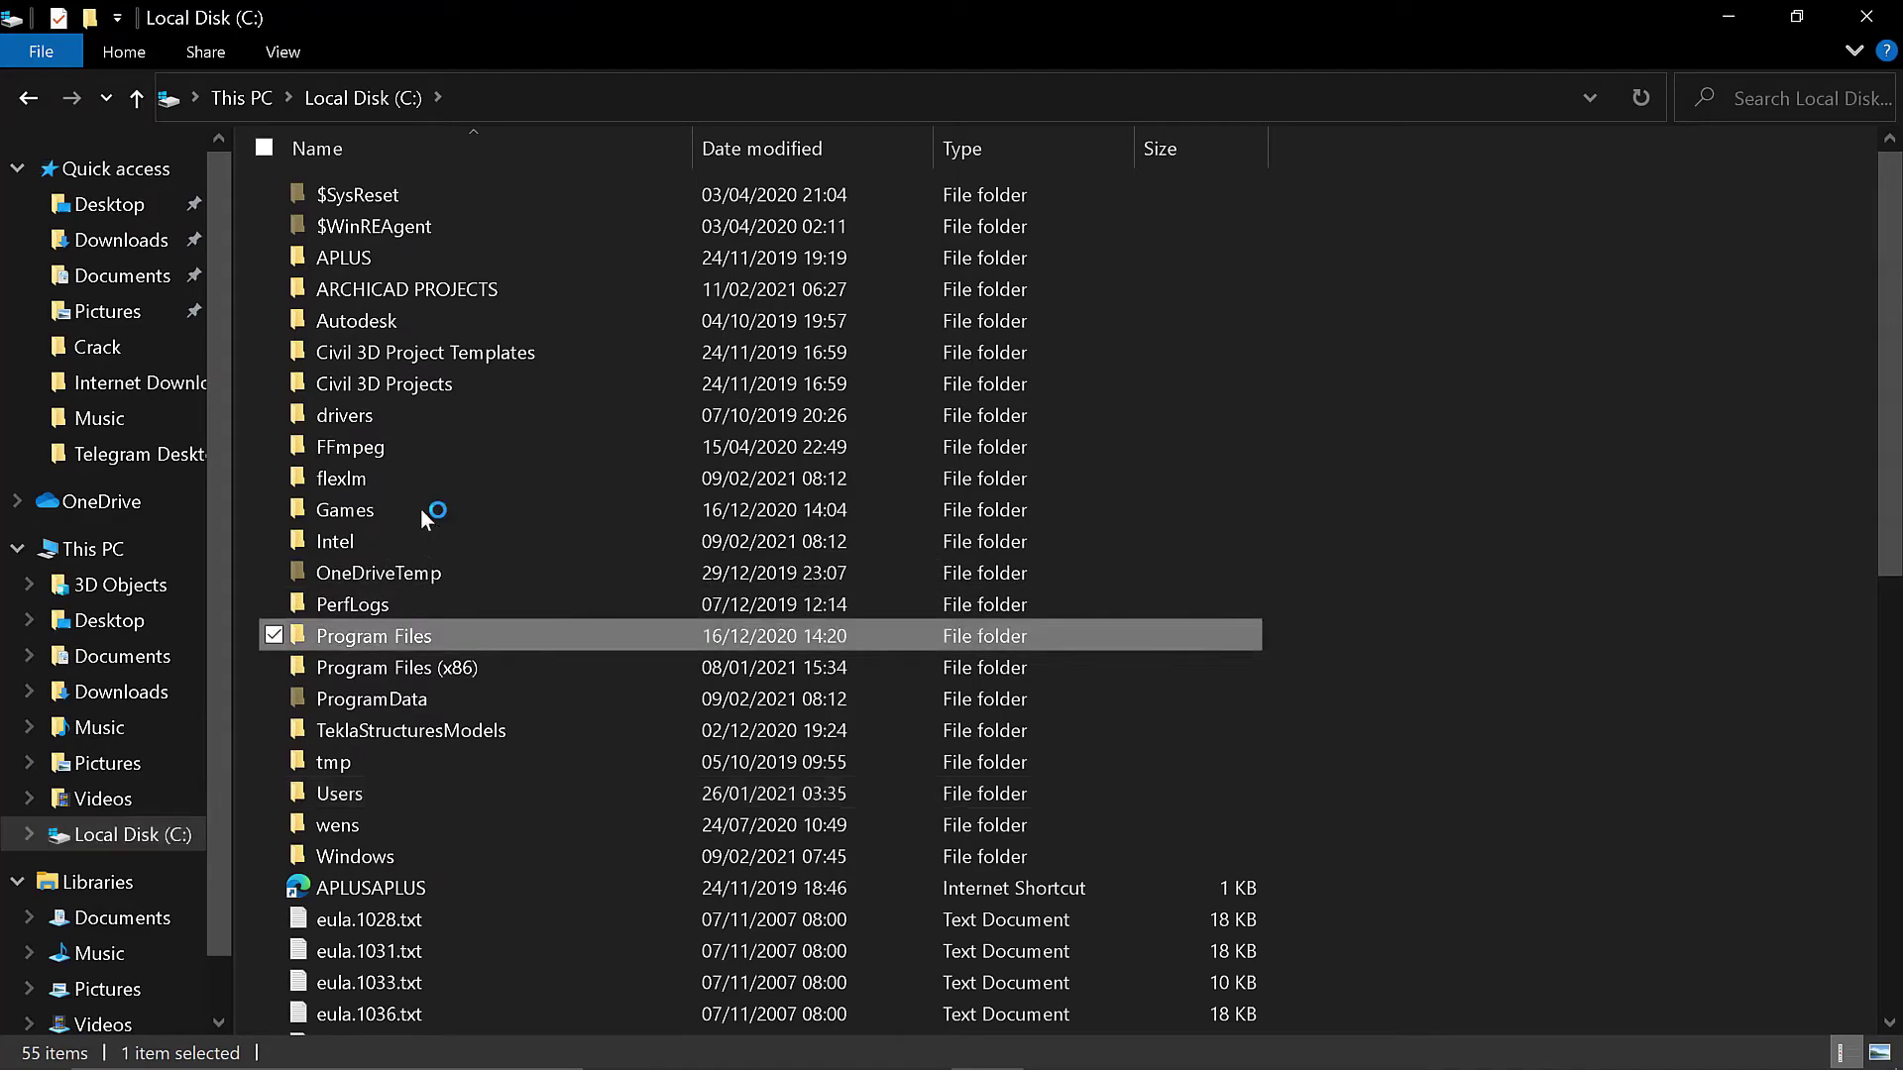
scroll(442, 457, "down", 1)
scroll(407, 550, "down", 3)
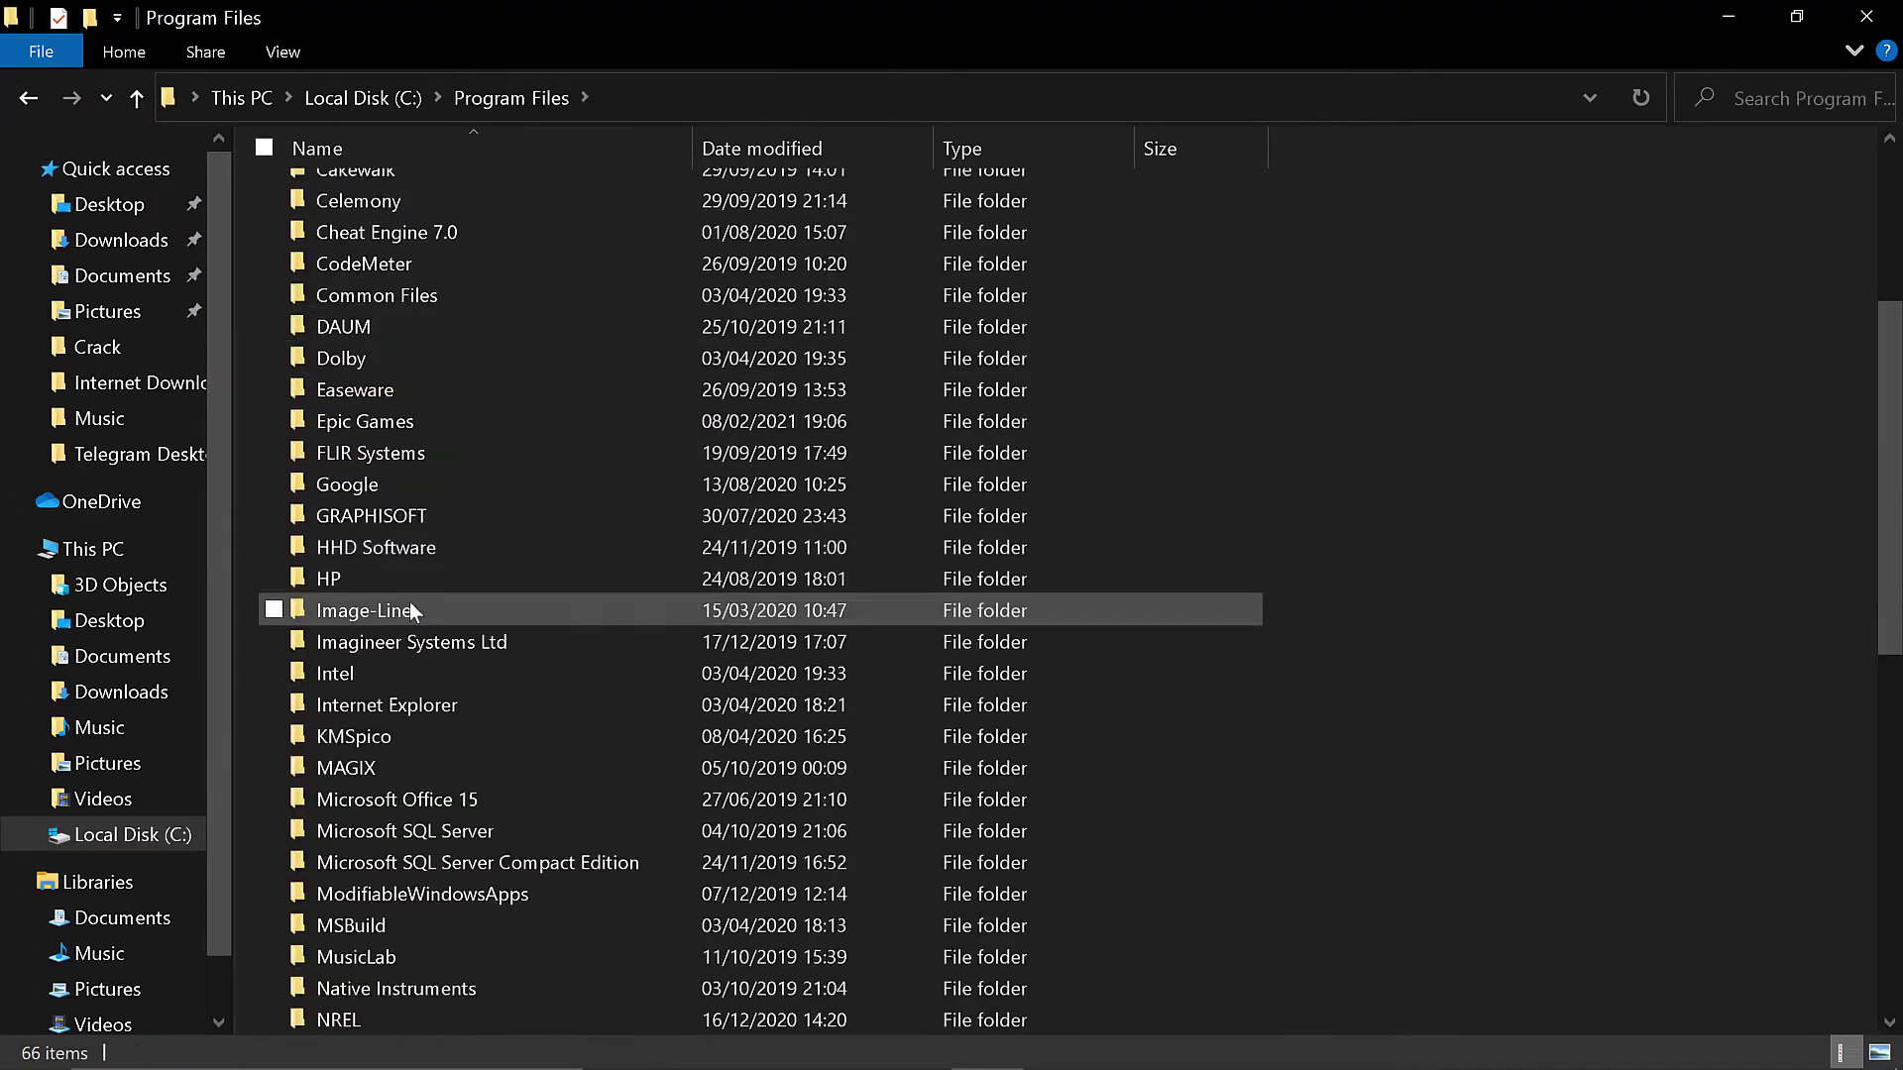
scroll(417, 455, "down", 1)
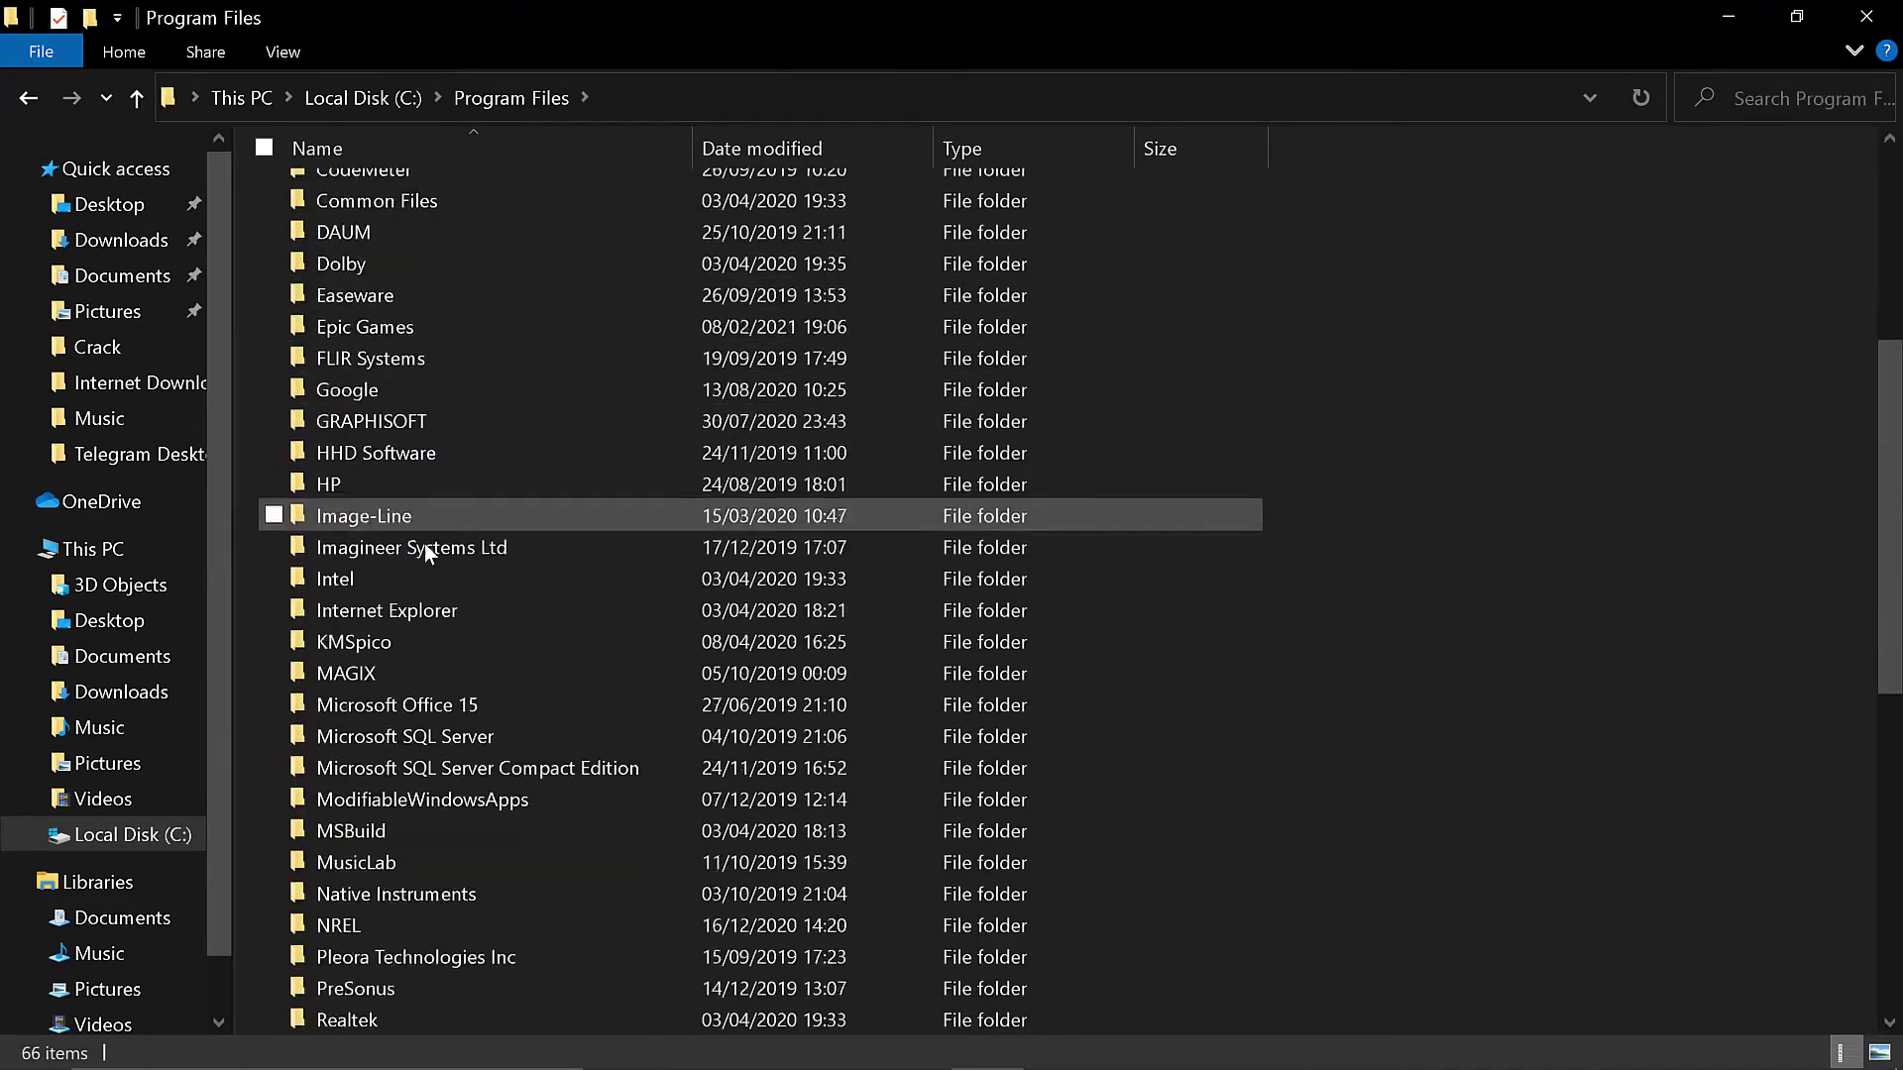
double_click(406, 420)
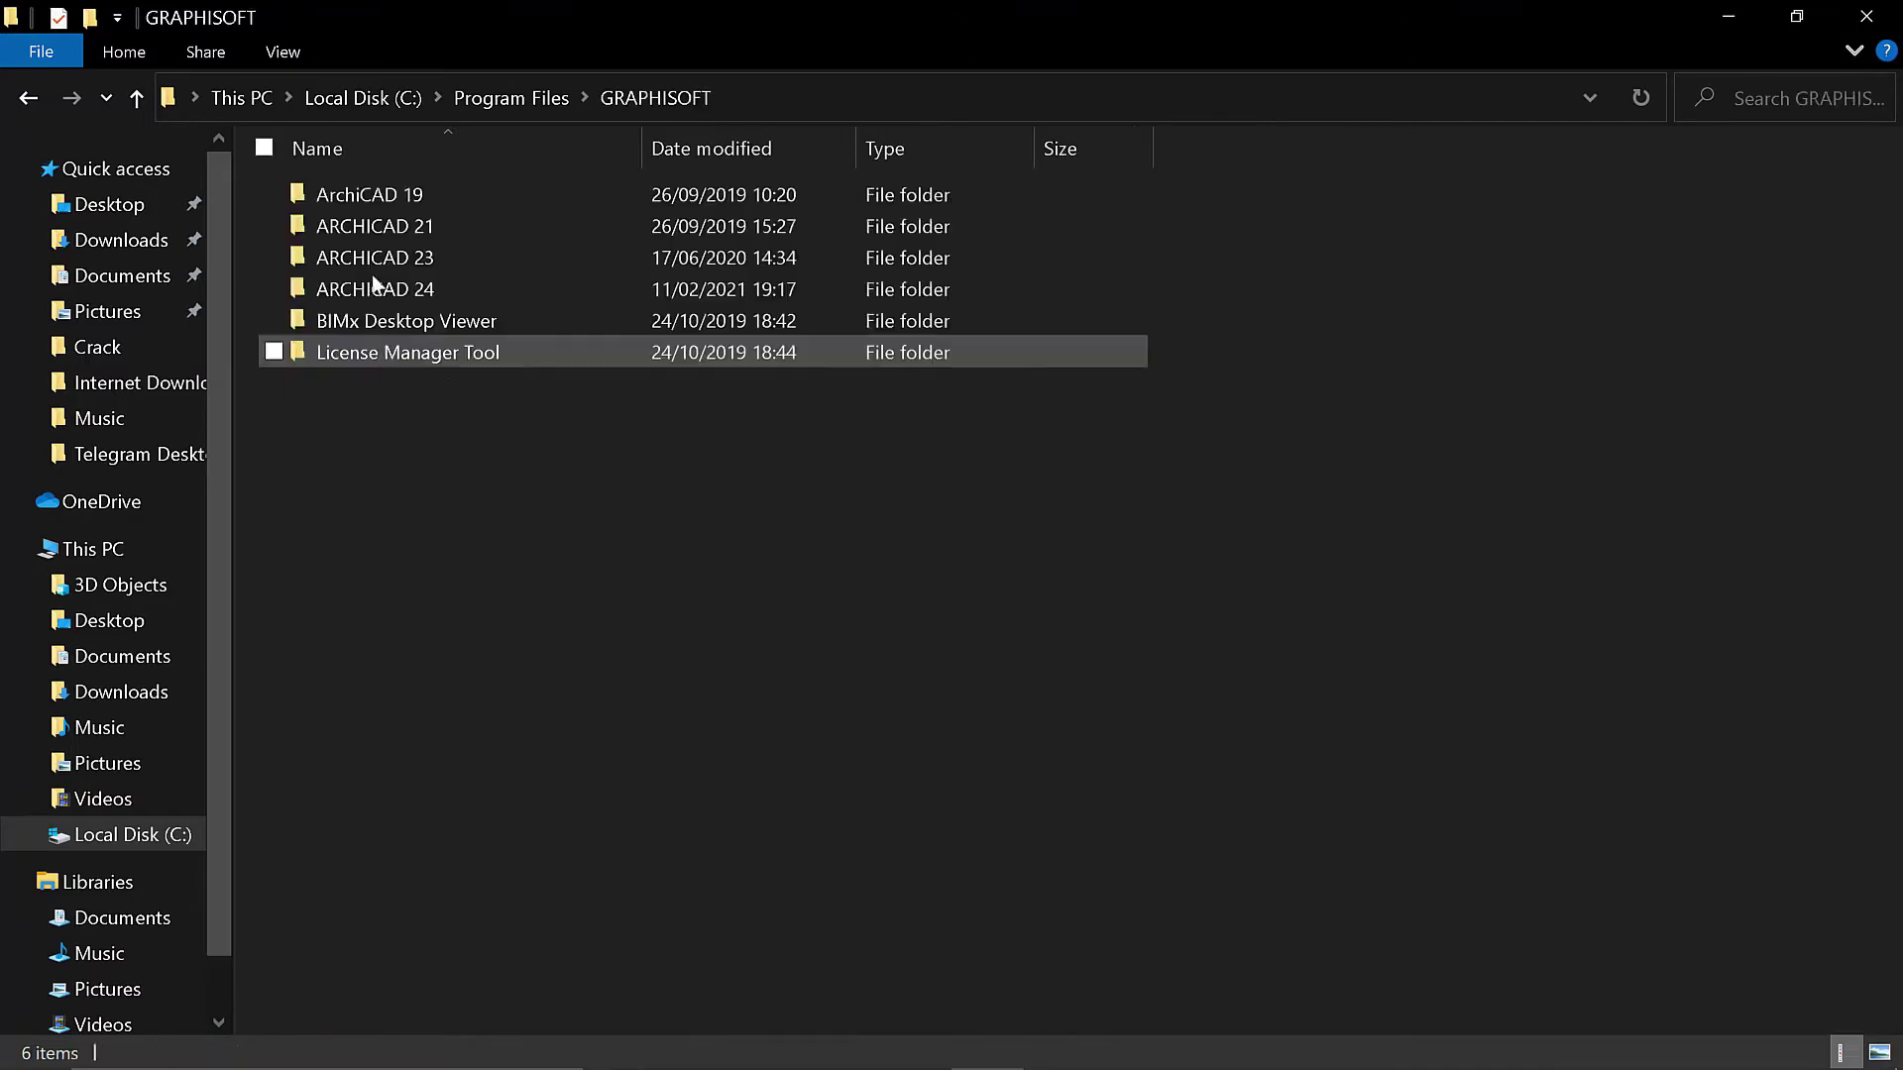
double_click(424, 291)
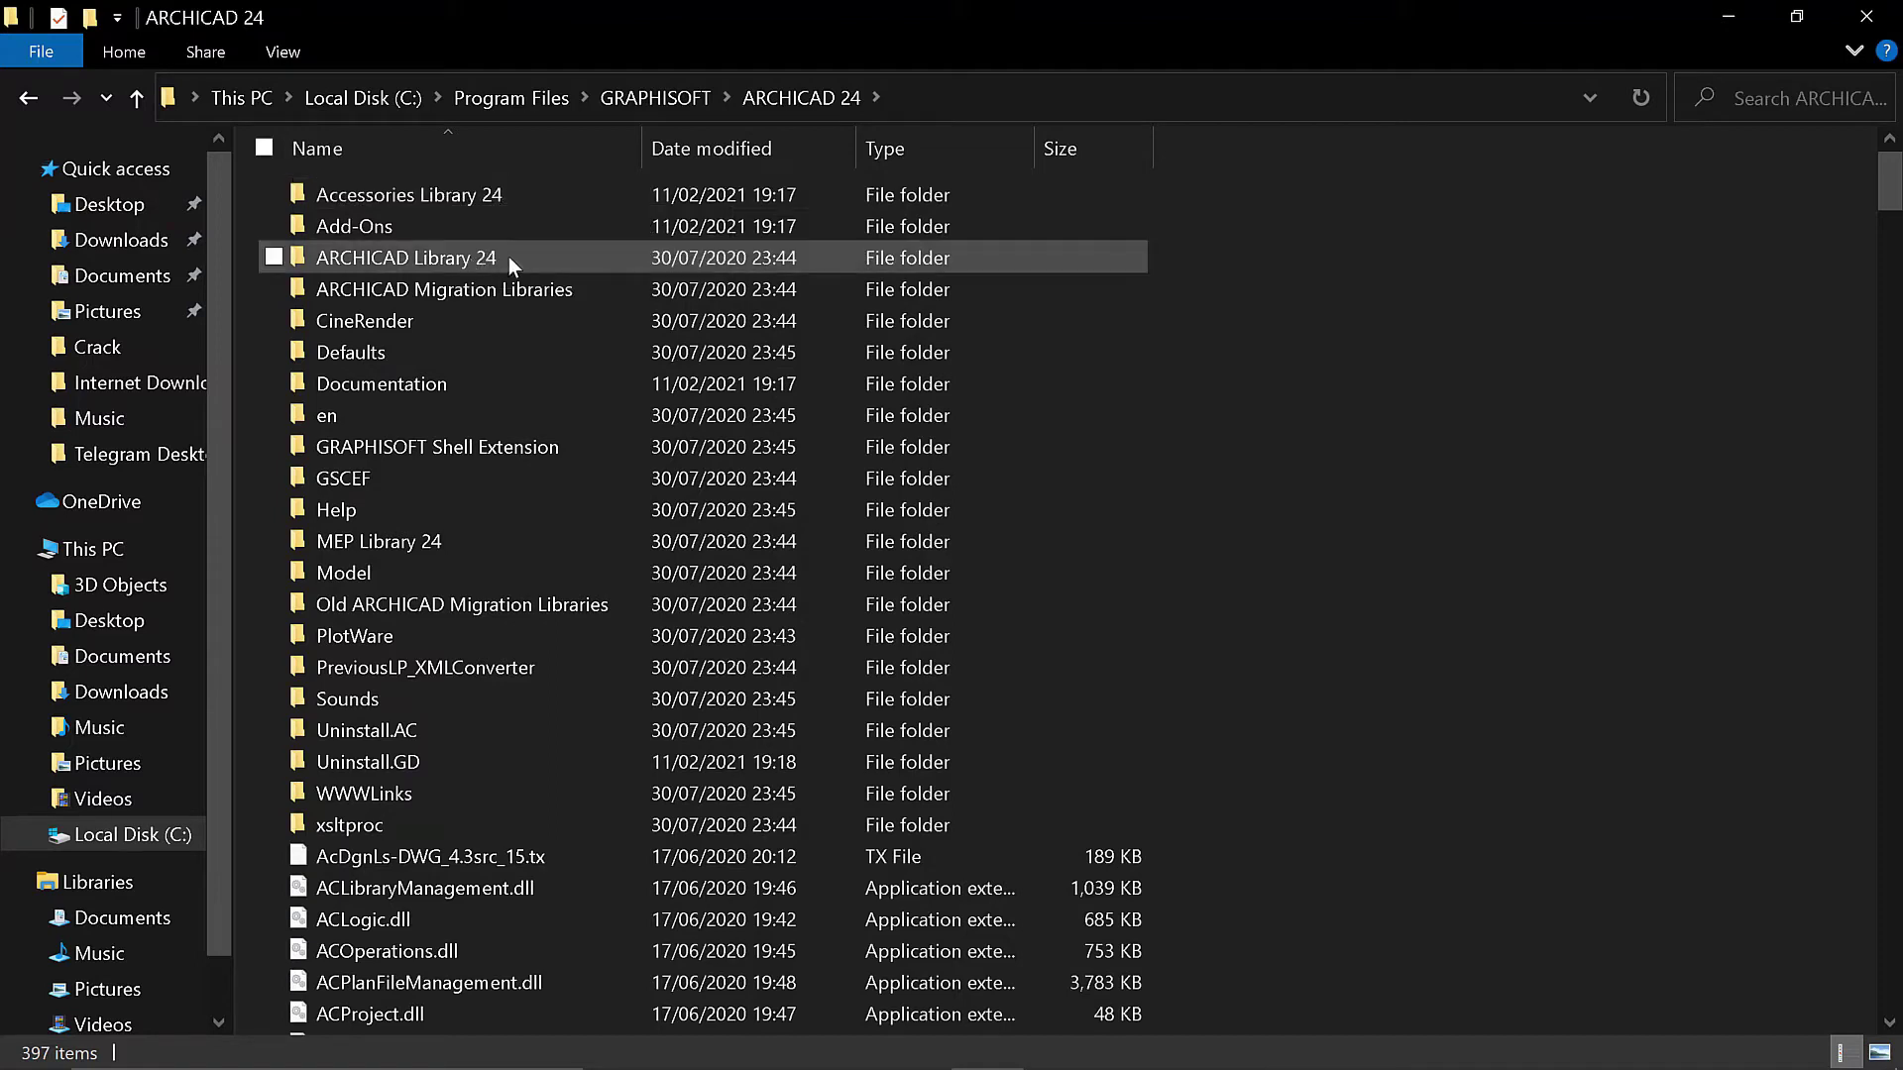
Step: Copy both files from the Accessories Library 24 folder and return to the ARCHICAD 24 folder
double_click(480, 196)
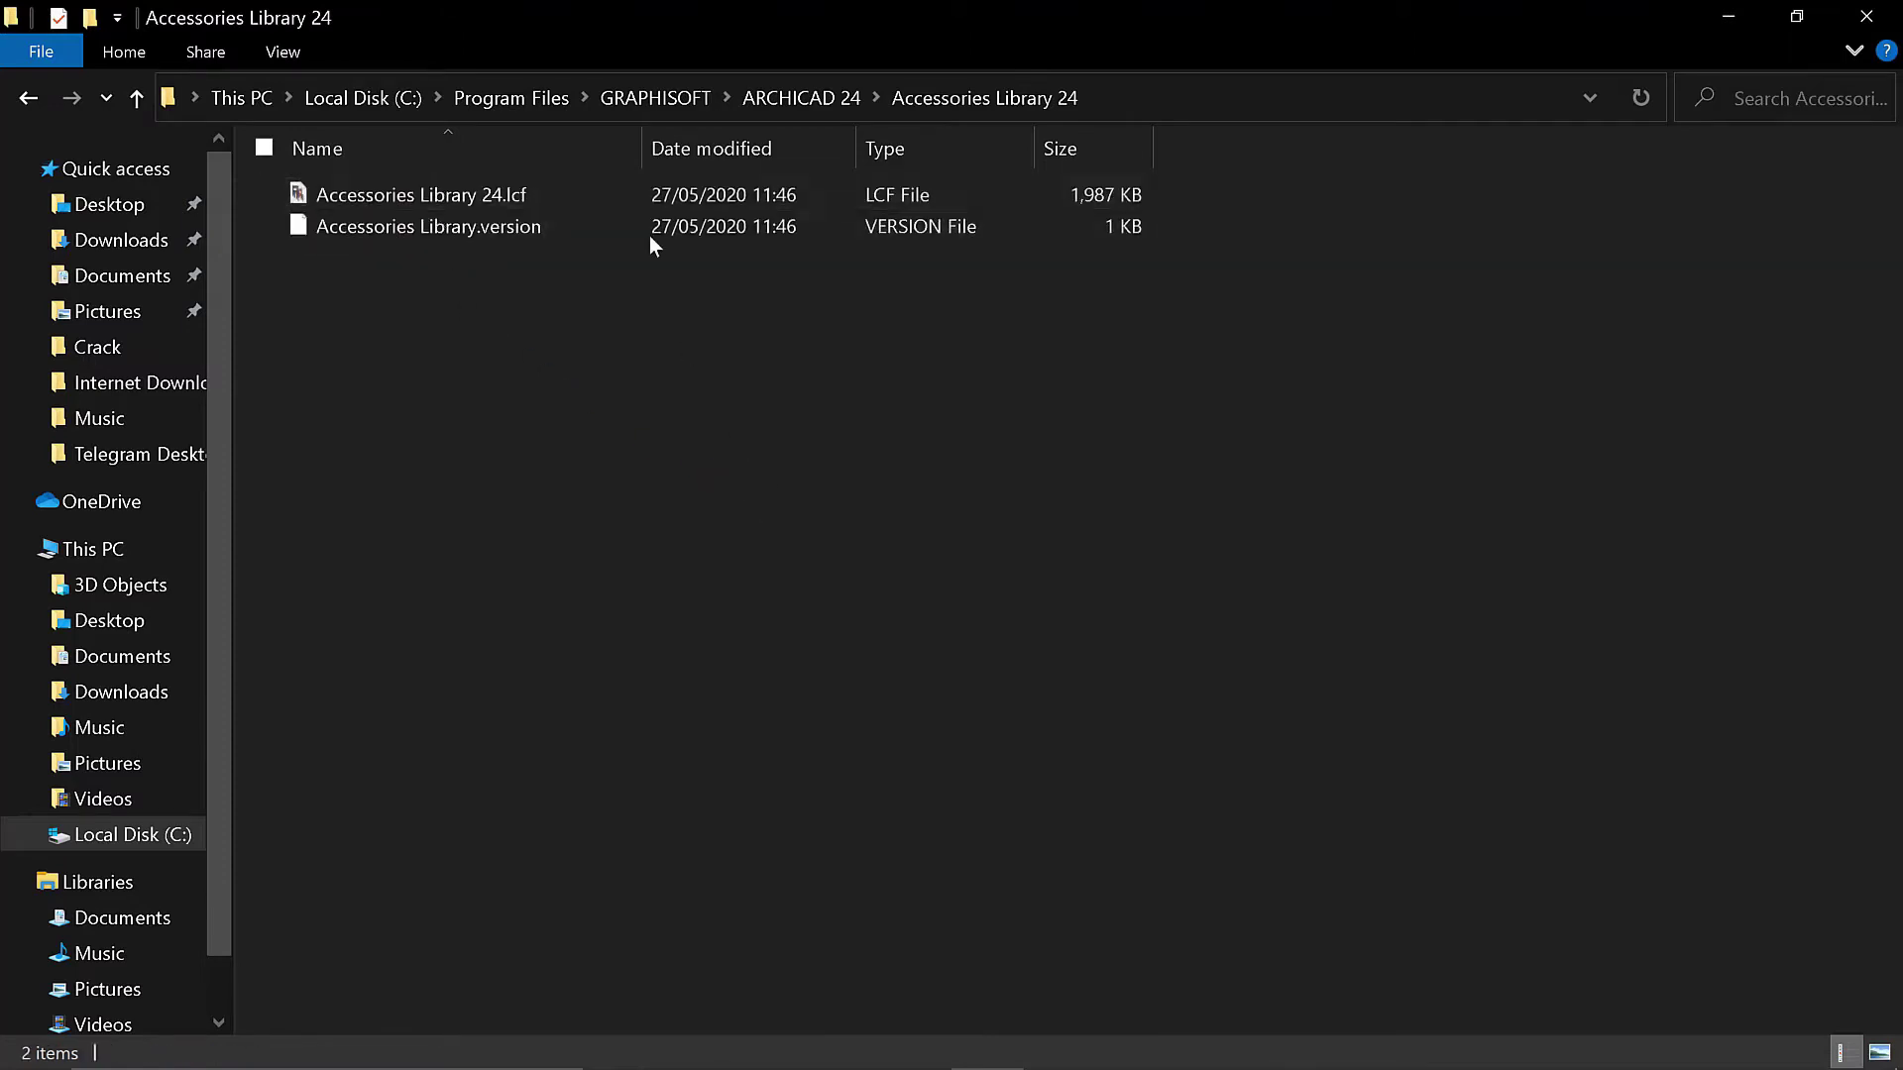
left_click_drag(659, 428, 418, 189)
right_click(418, 188)
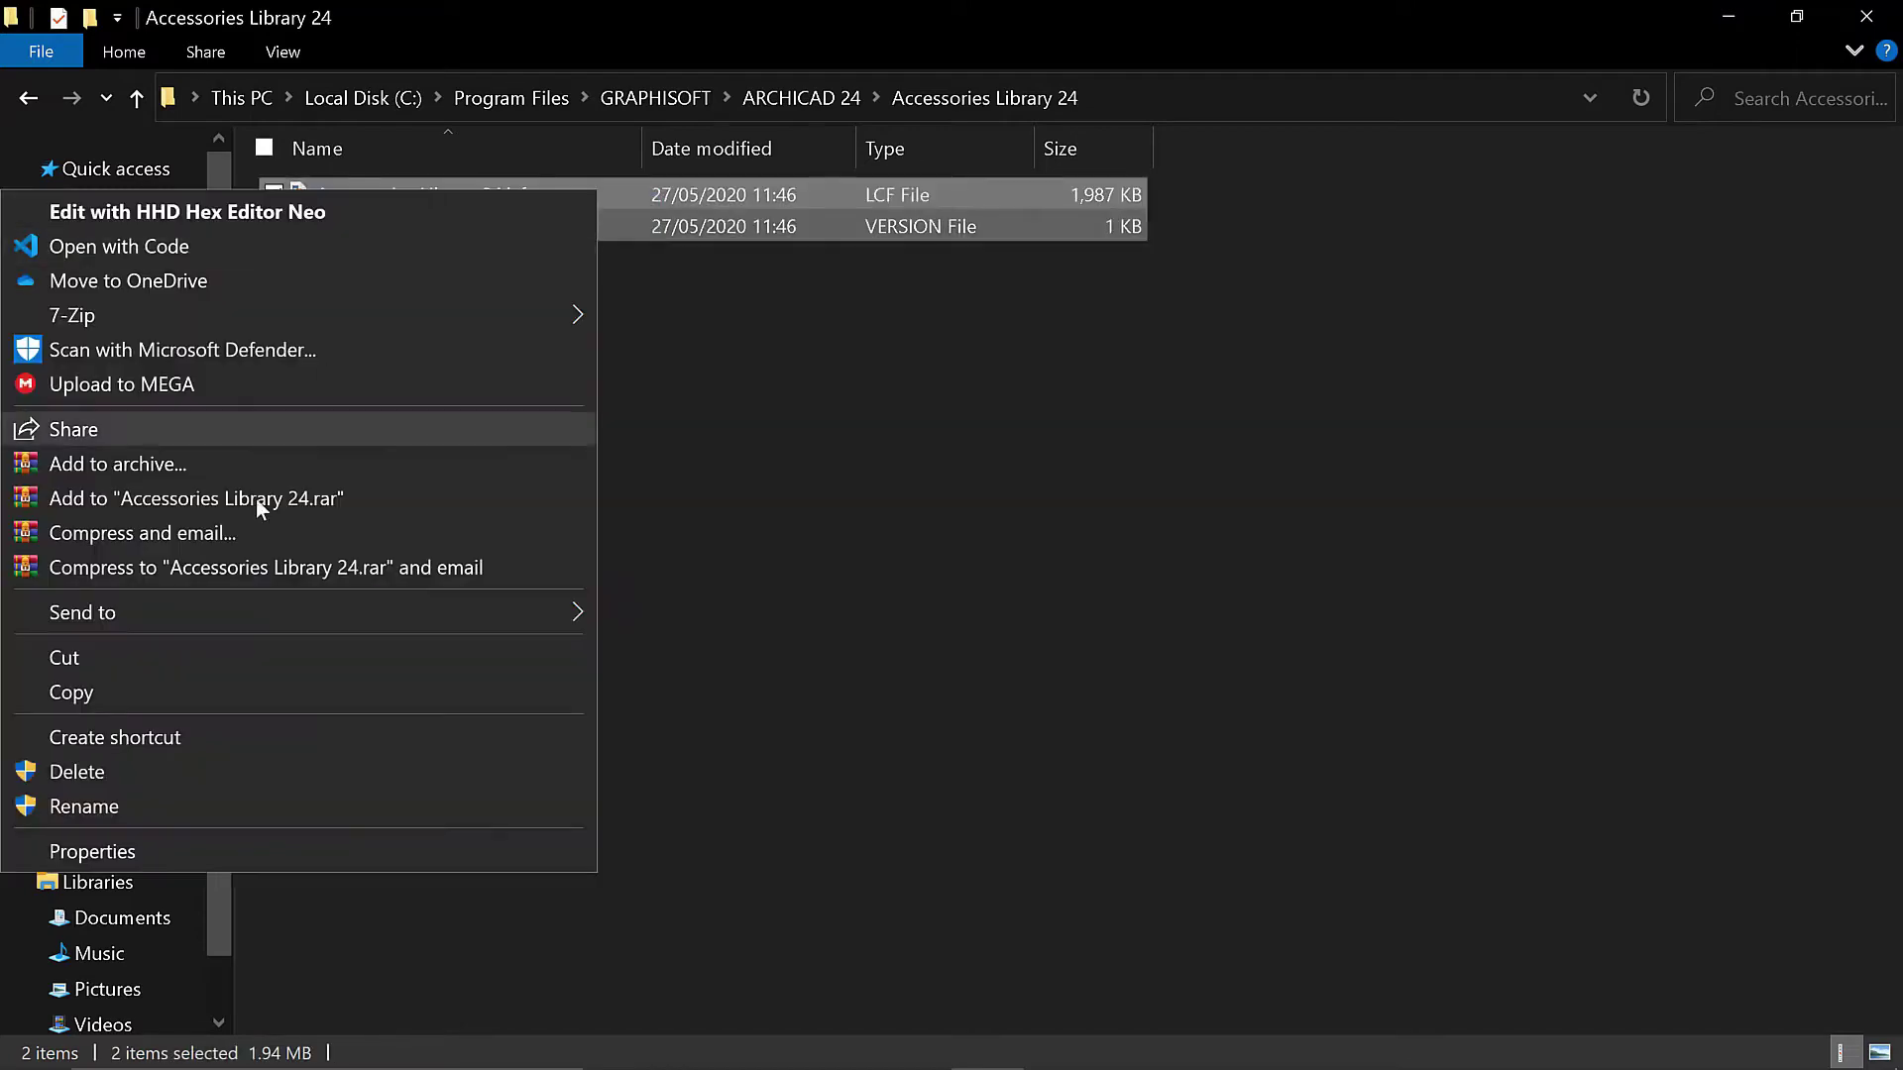
left_click(169, 694)
left_click(759, 103)
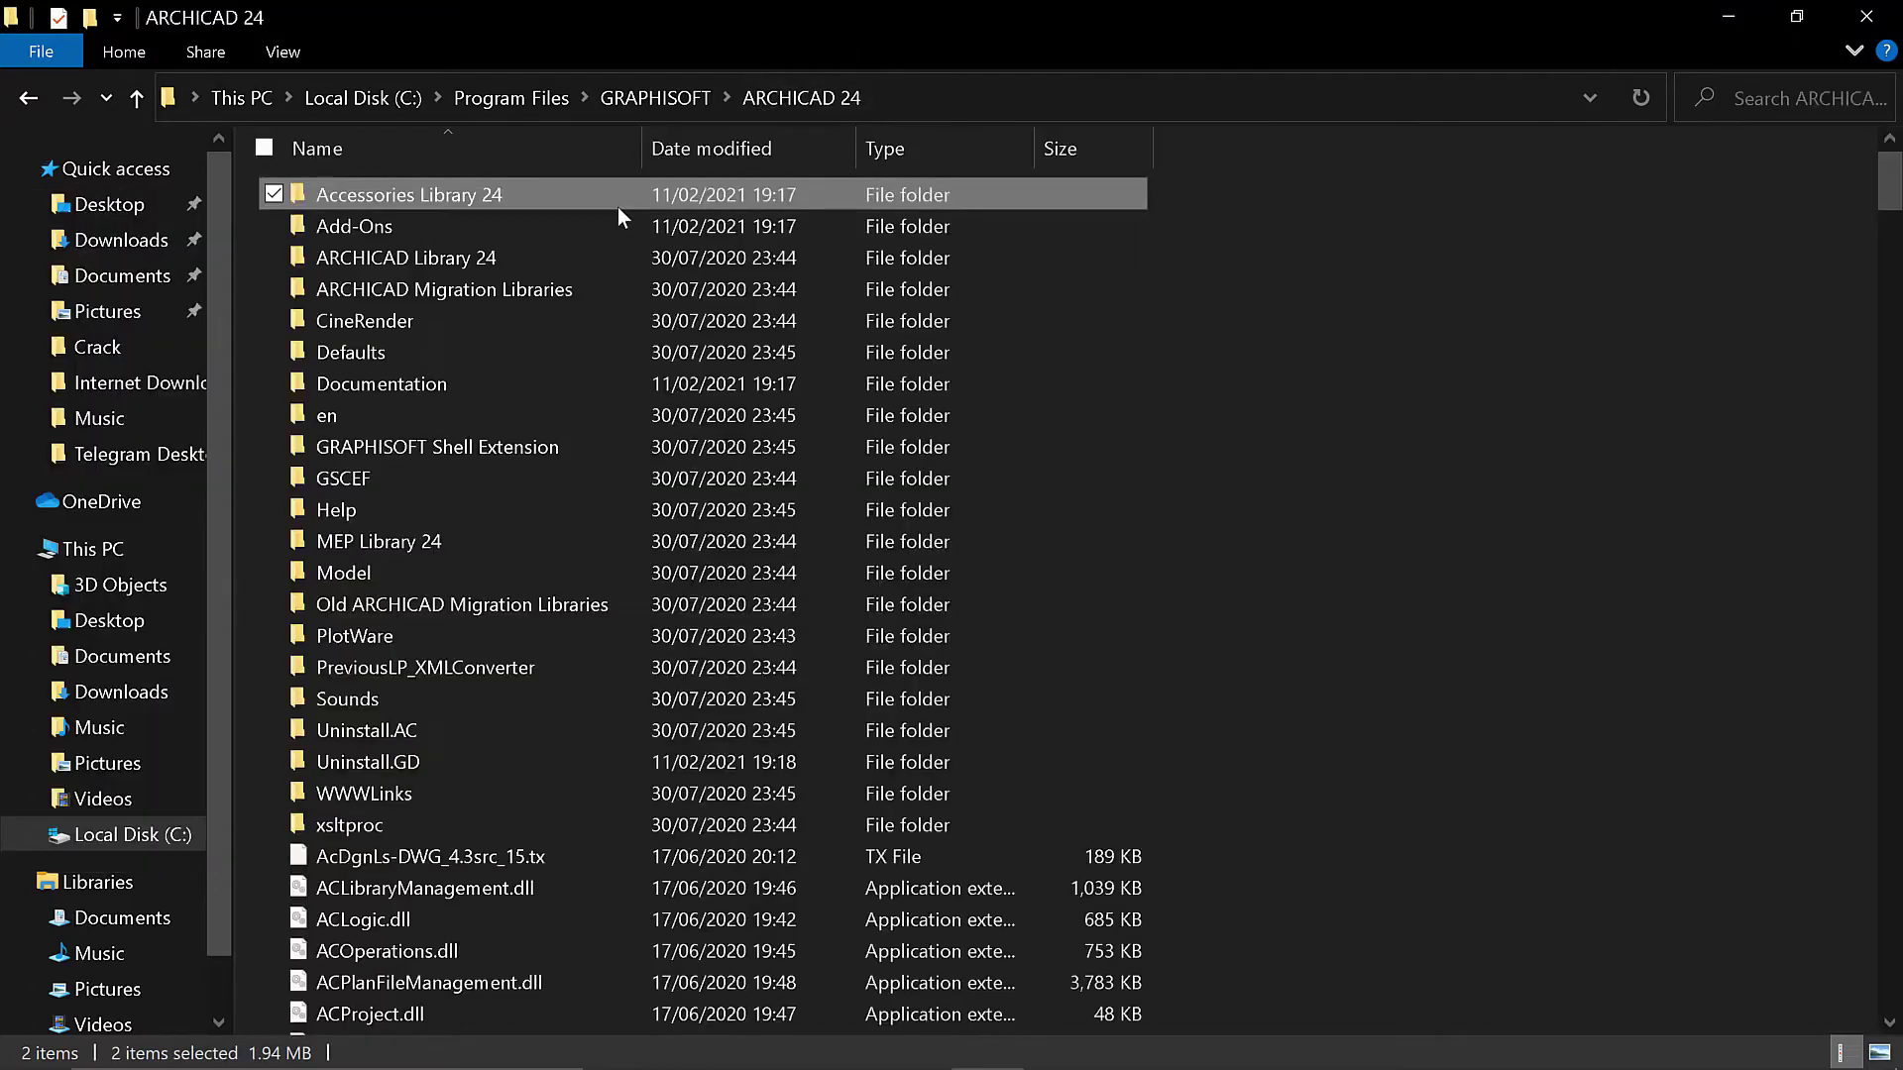
Step: Paste the copied files into ARCHICAD Library 24 with administrator permission for all items, and open the neighbouring Add-Ons folder
double_click(406, 260)
right_click(979, 622)
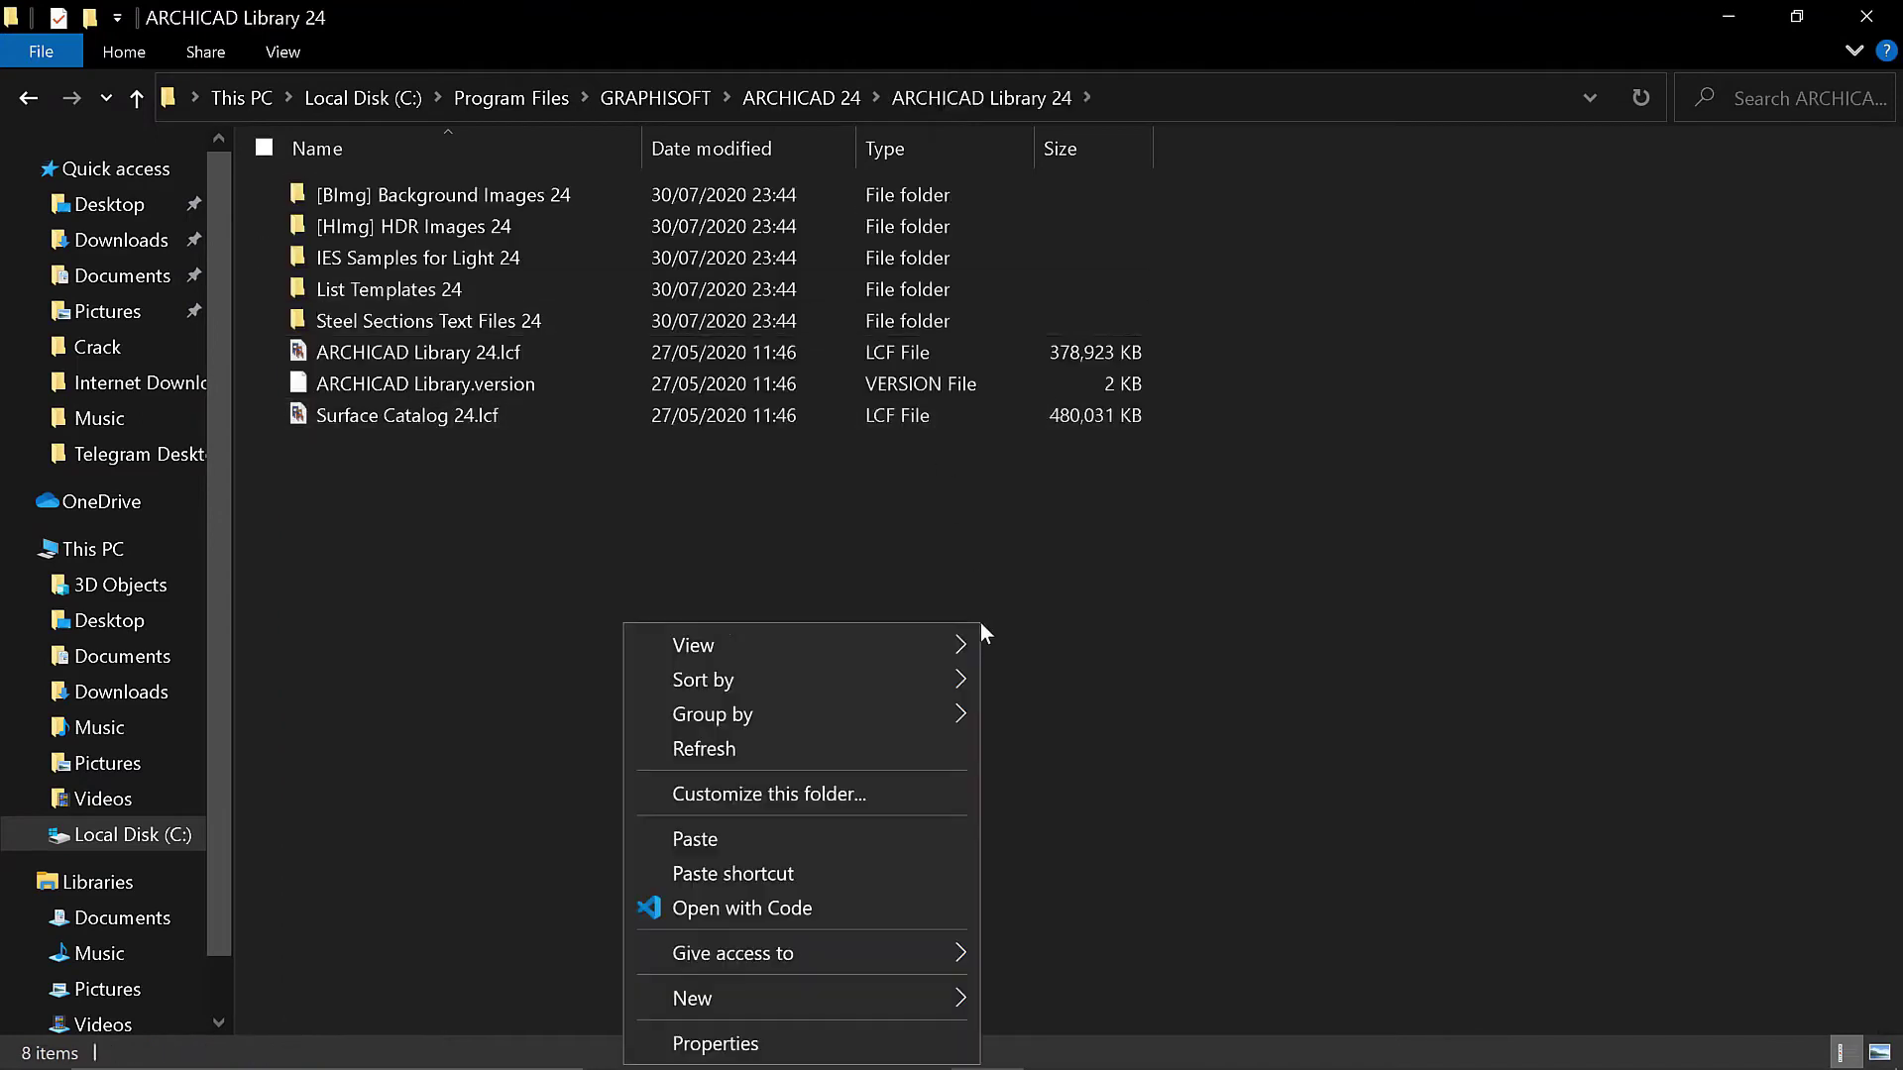
left_click(712, 835)
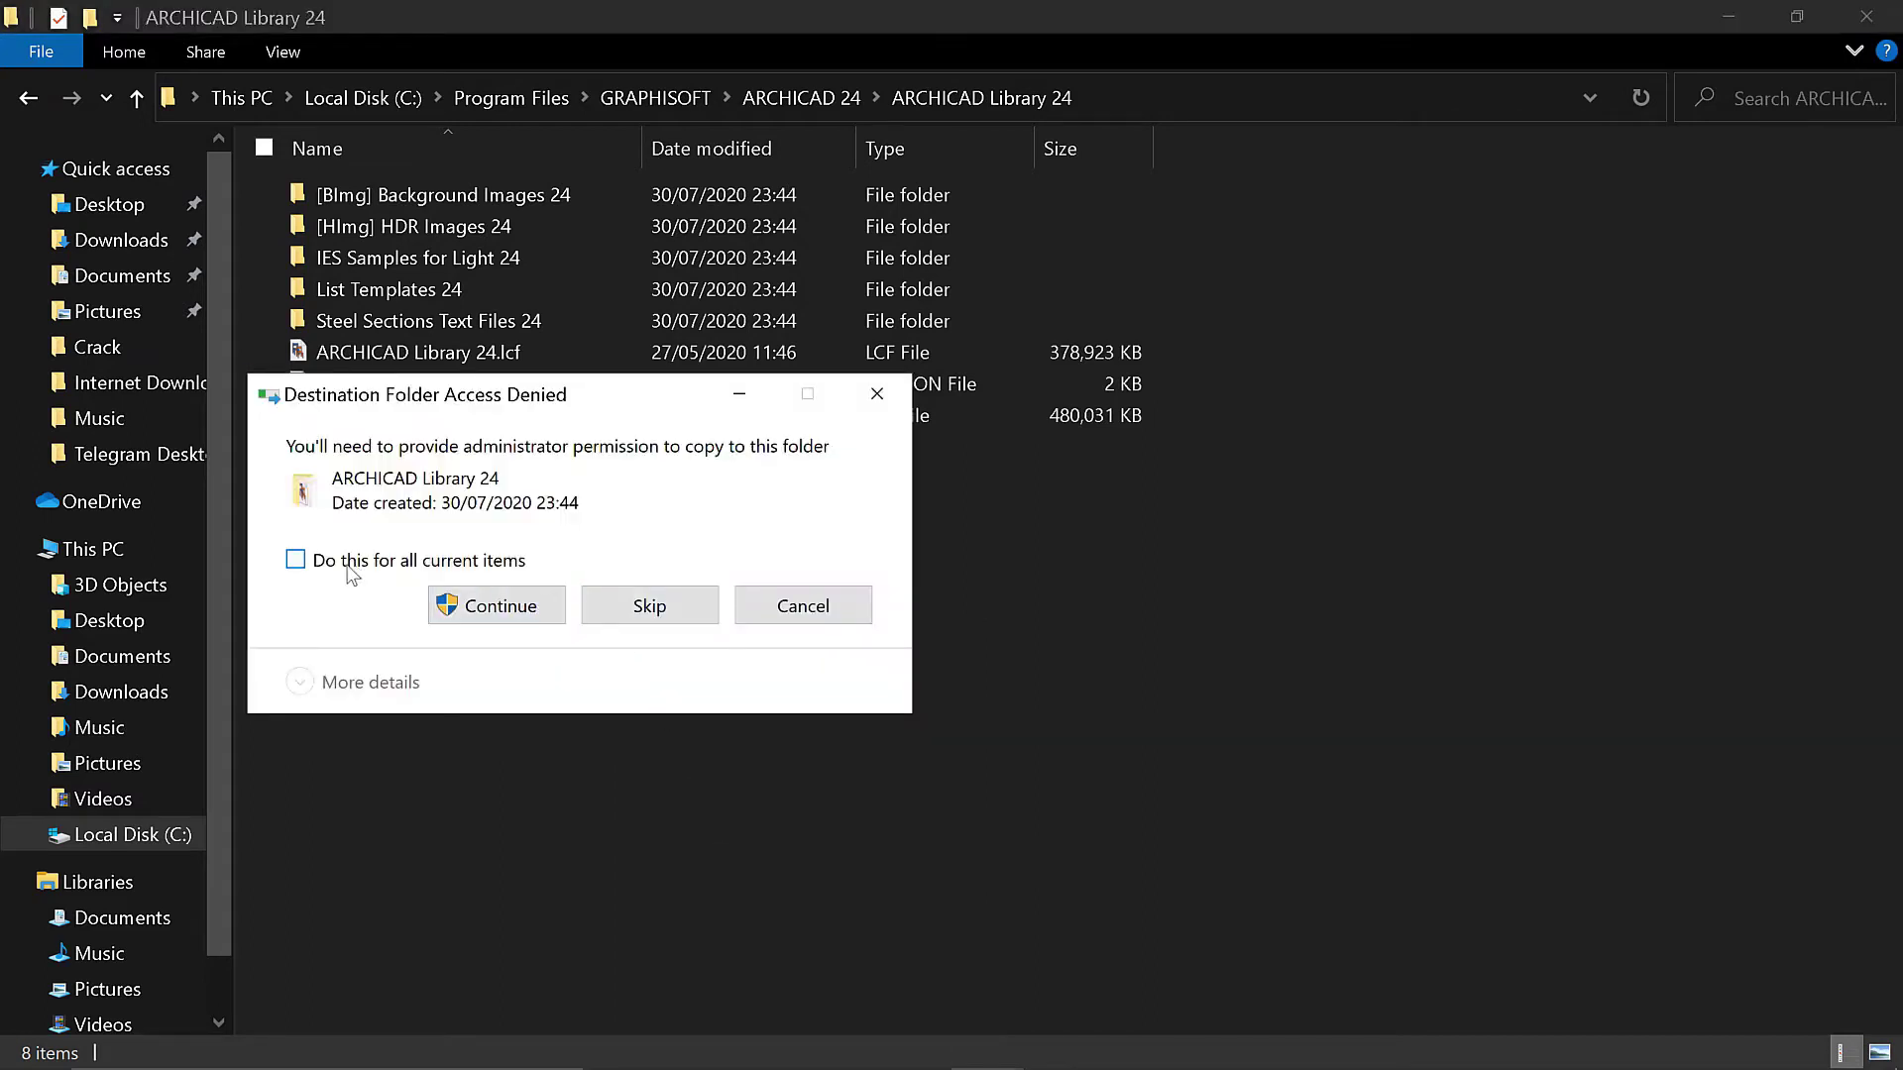
left_click(295, 560)
left_click(495, 605)
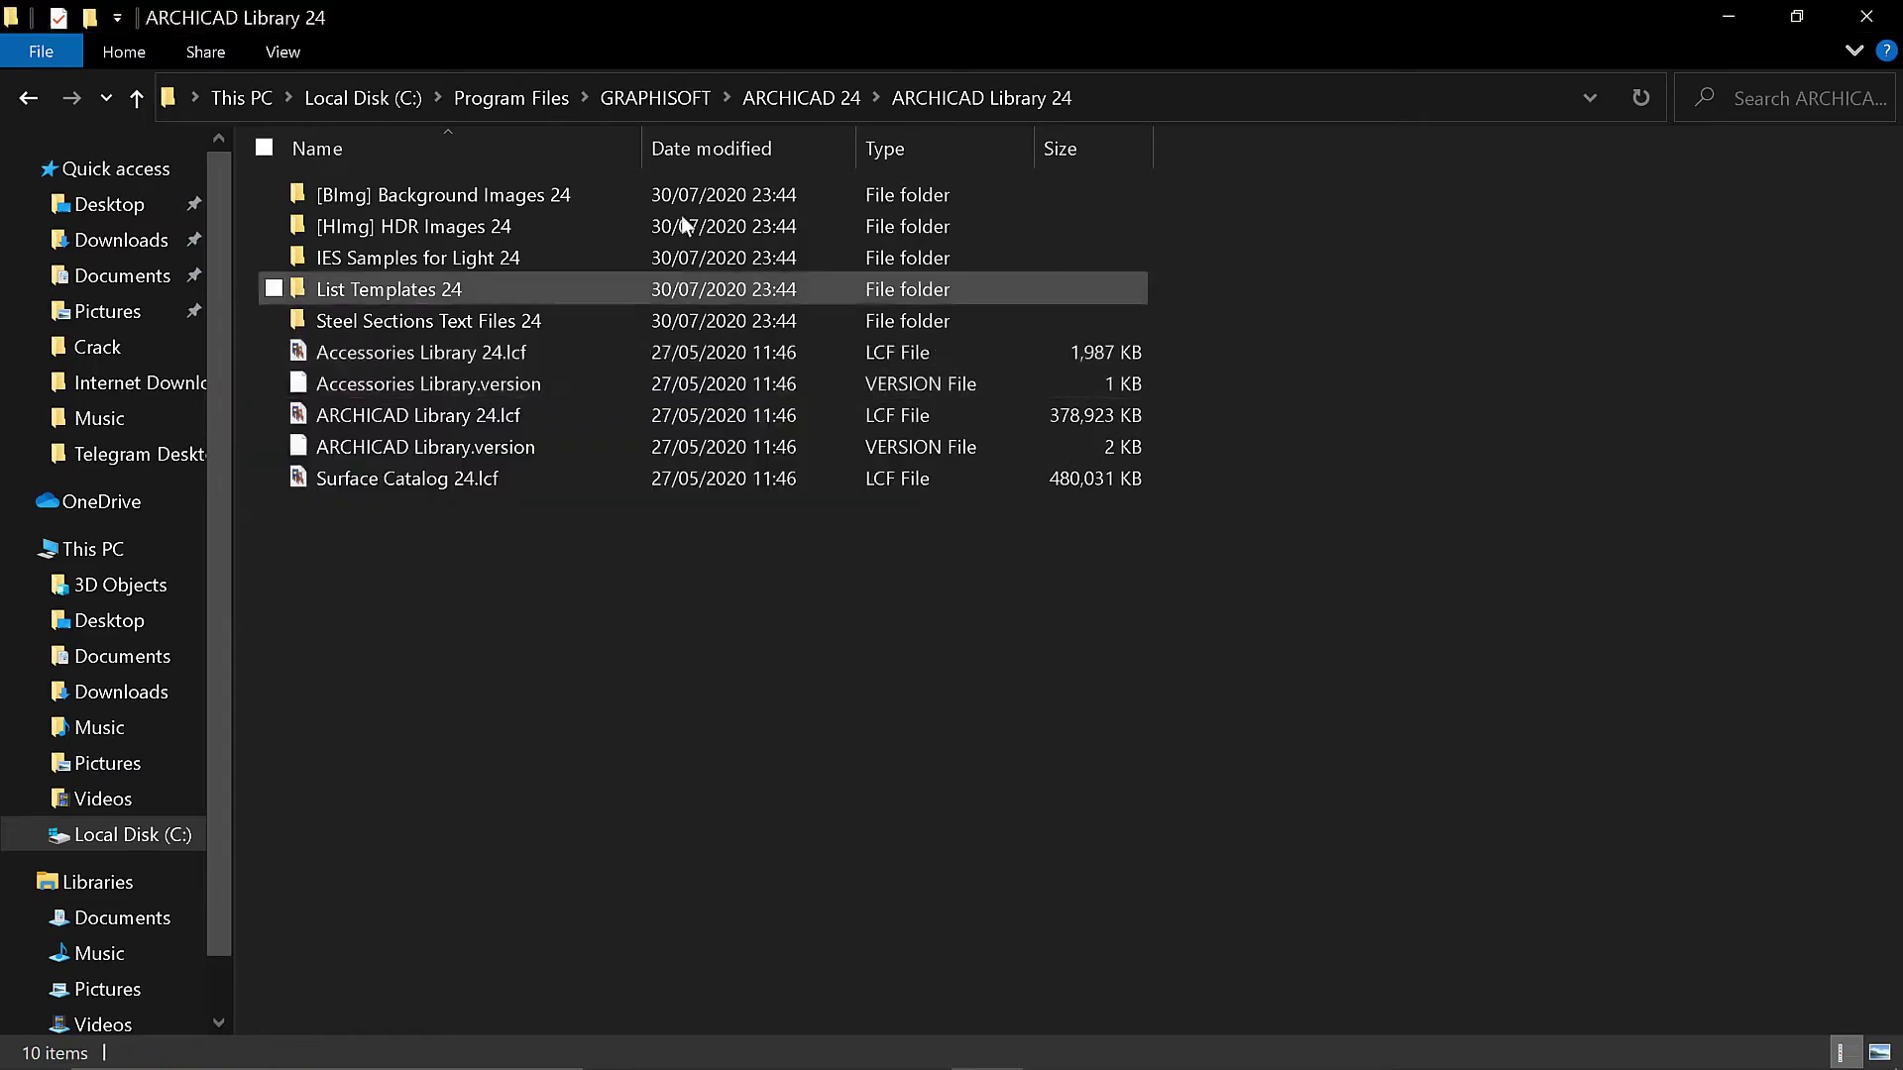
left_click(806, 91)
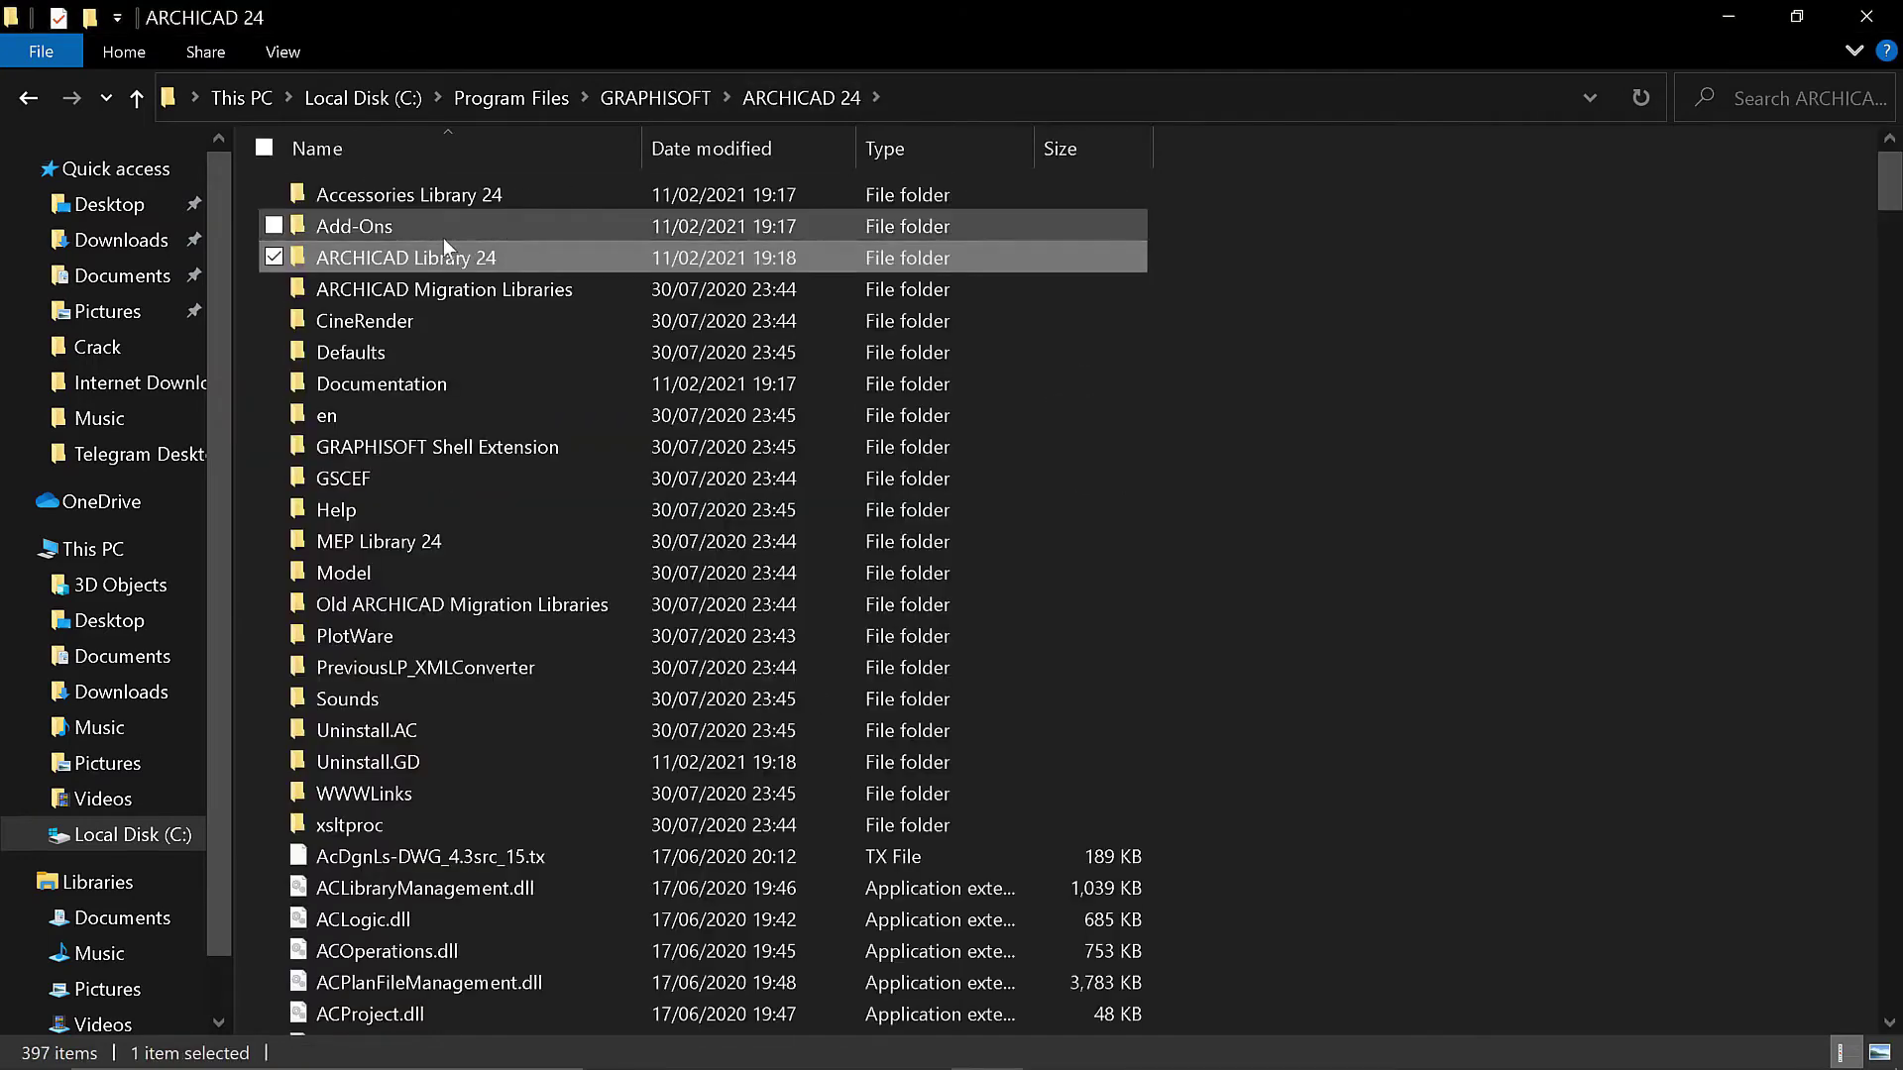
double_click(432, 236)
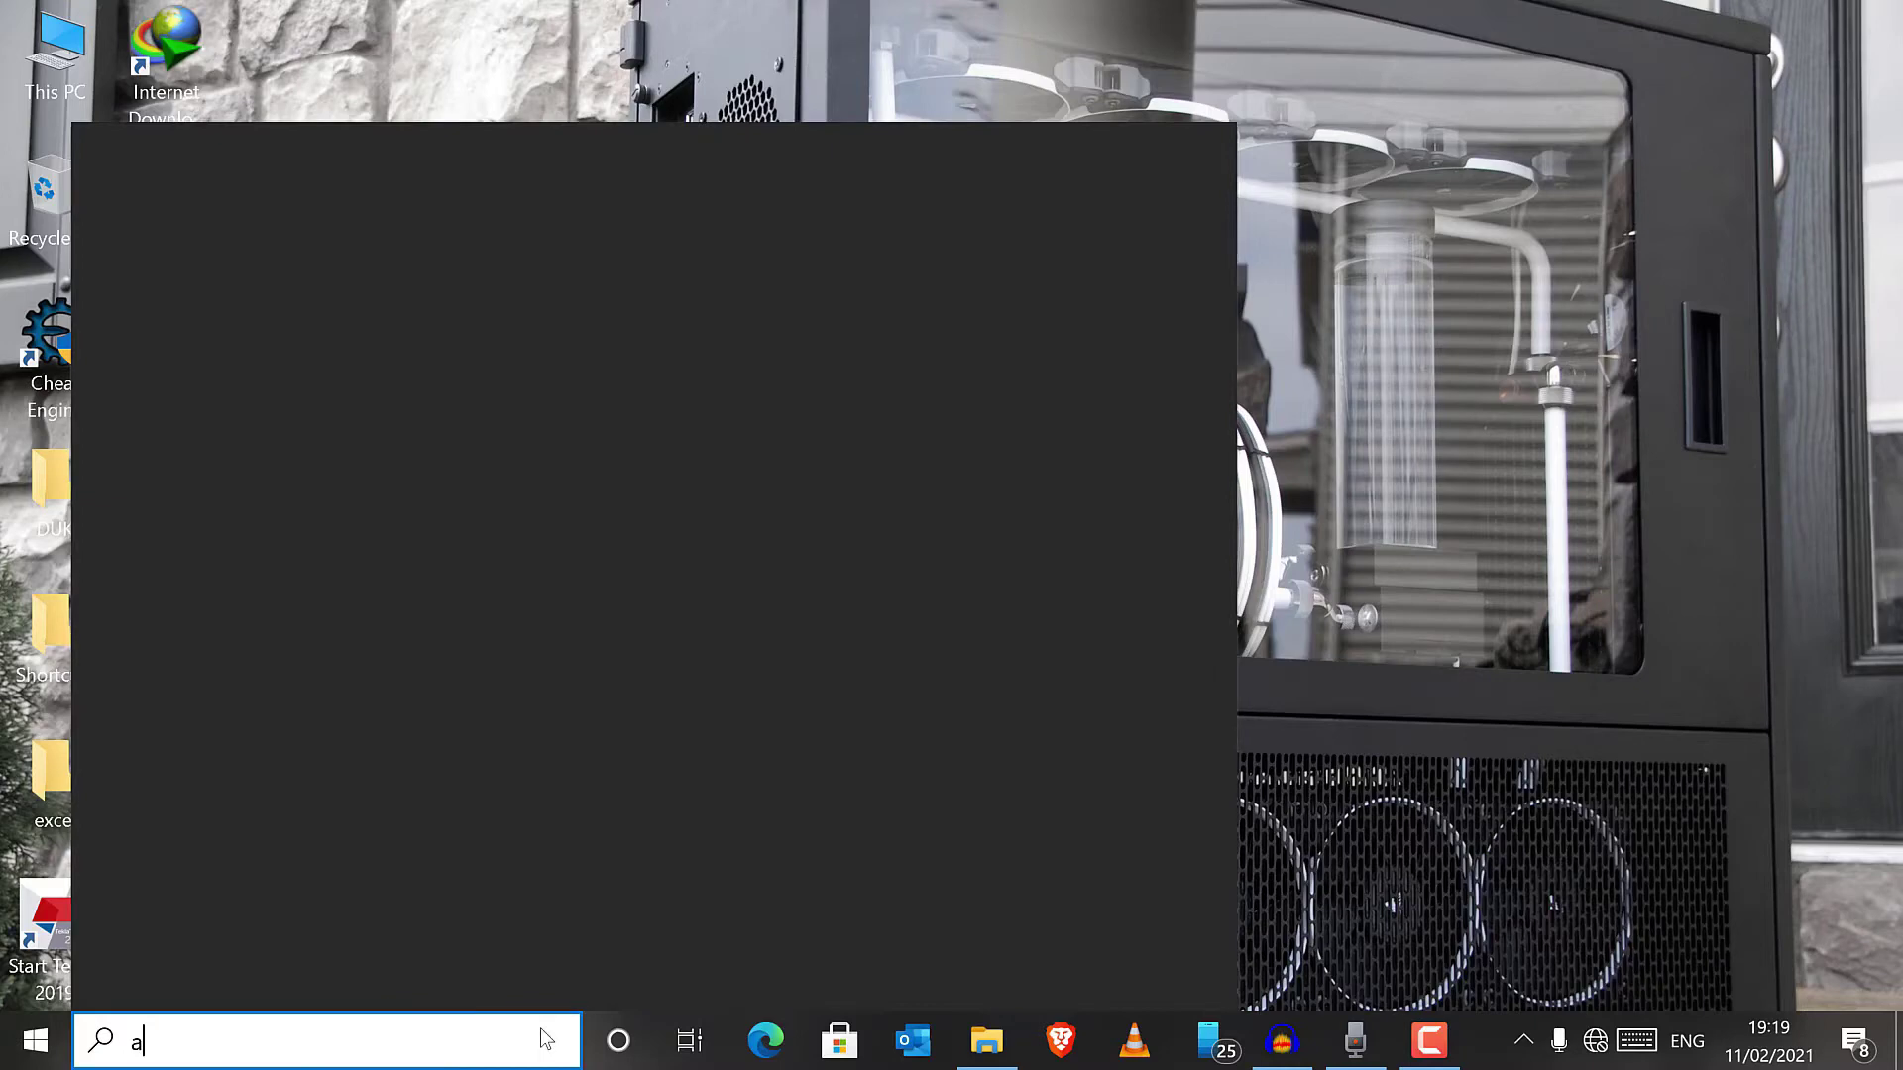
Step: Search for ARCHICAD 24, launch it and create a new project
type("c")
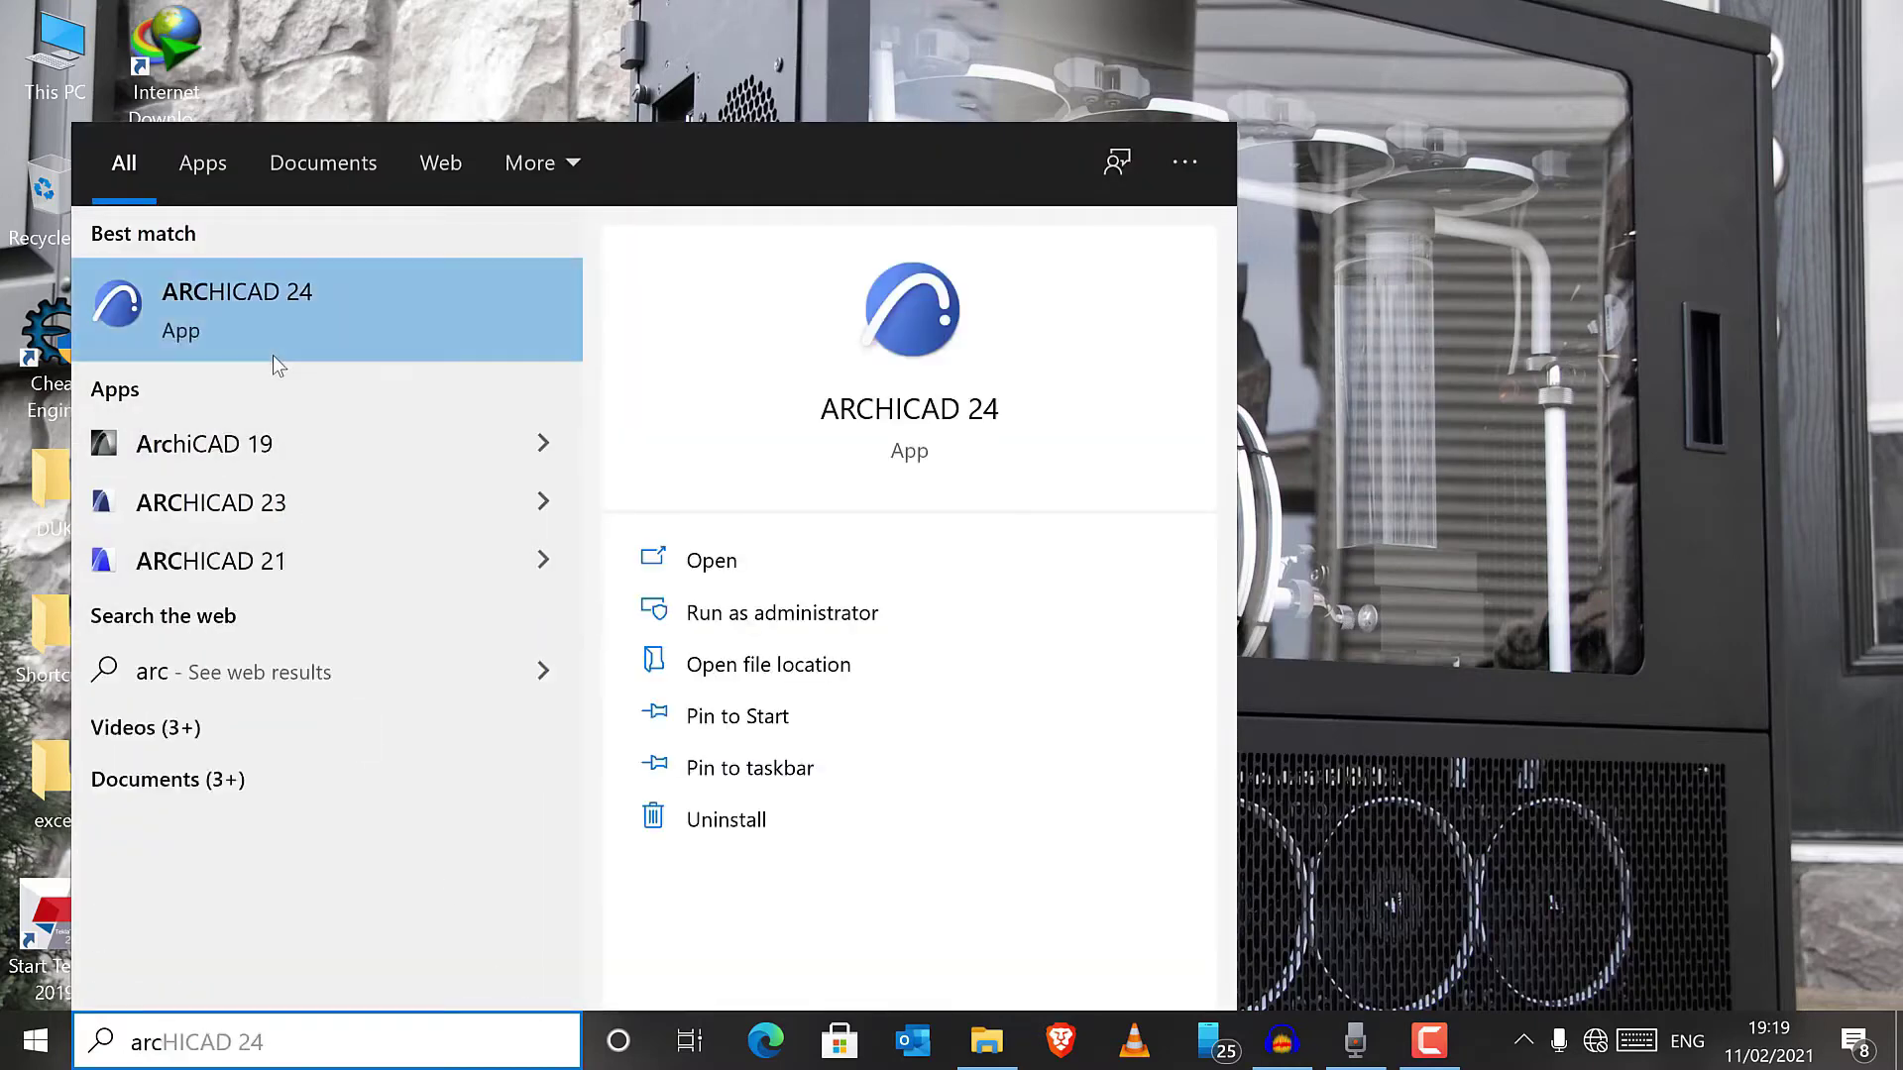
left_click(269, 313)
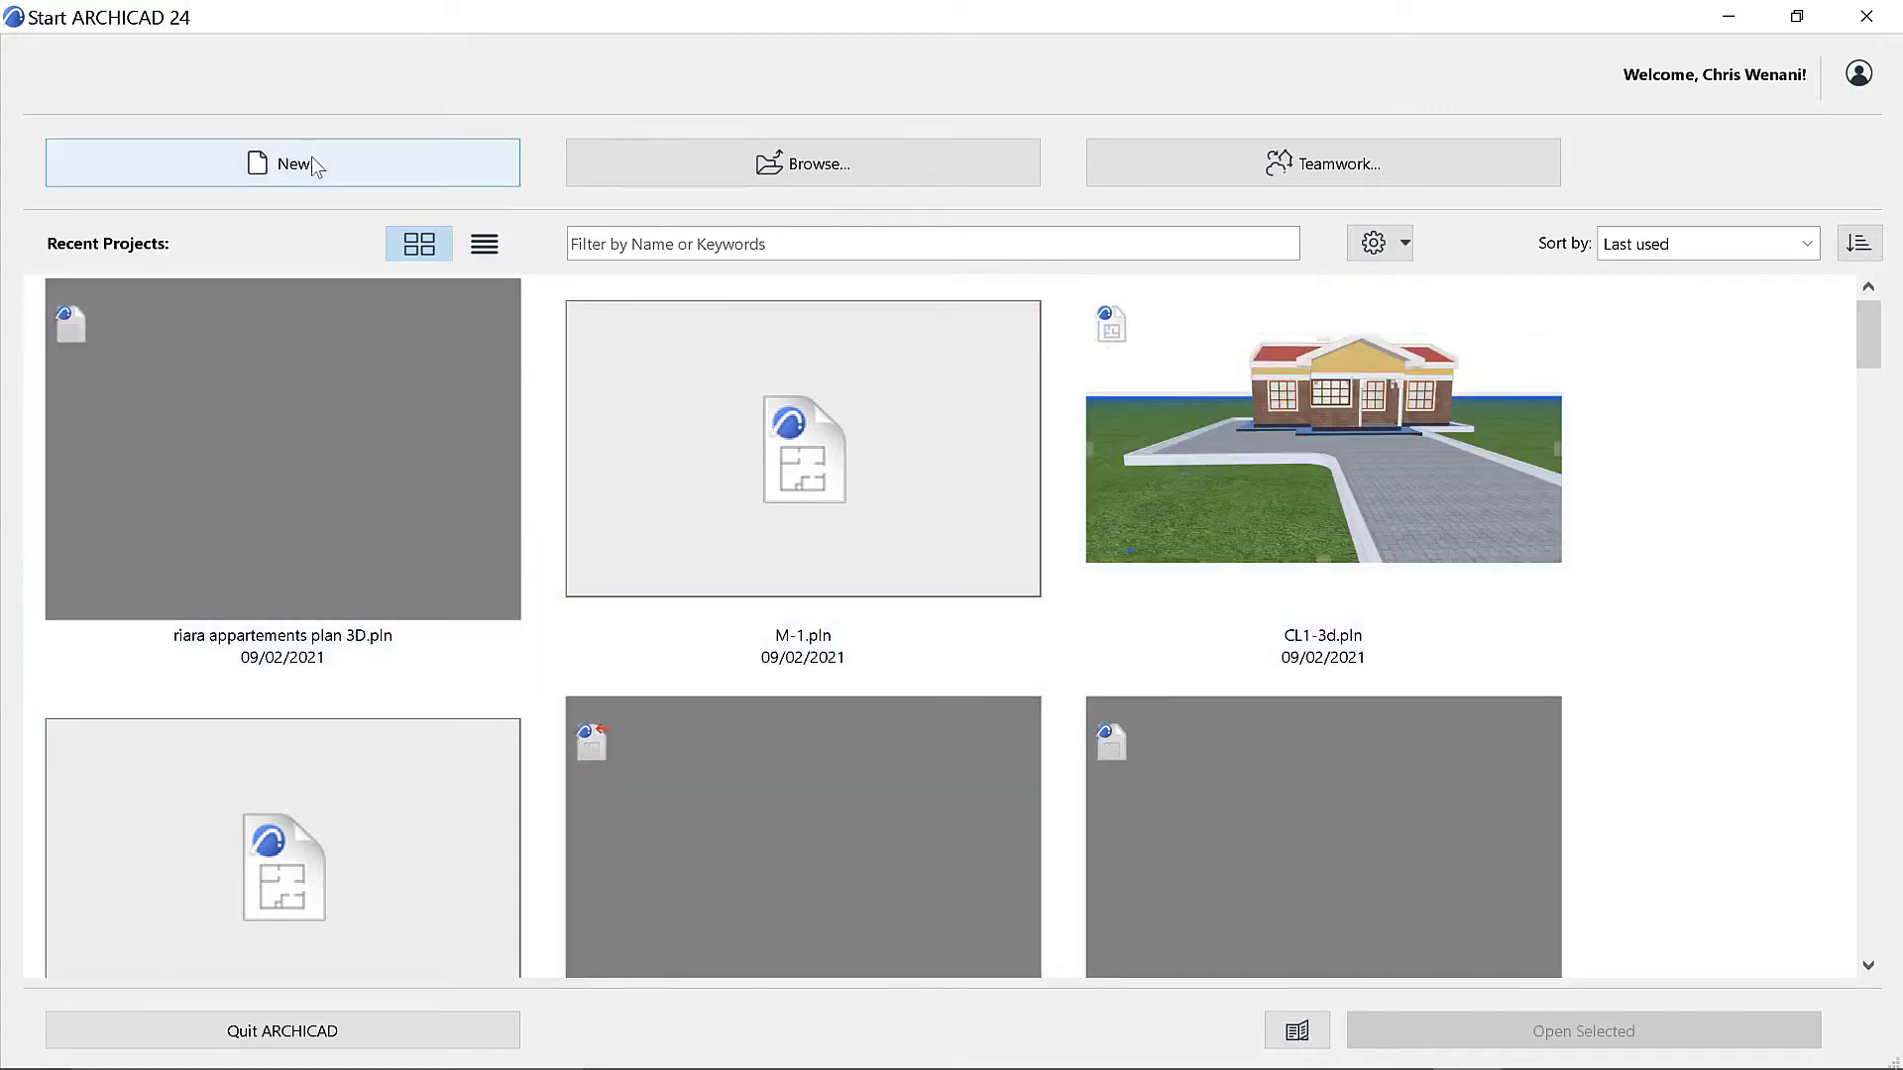
left_click(313, 159)
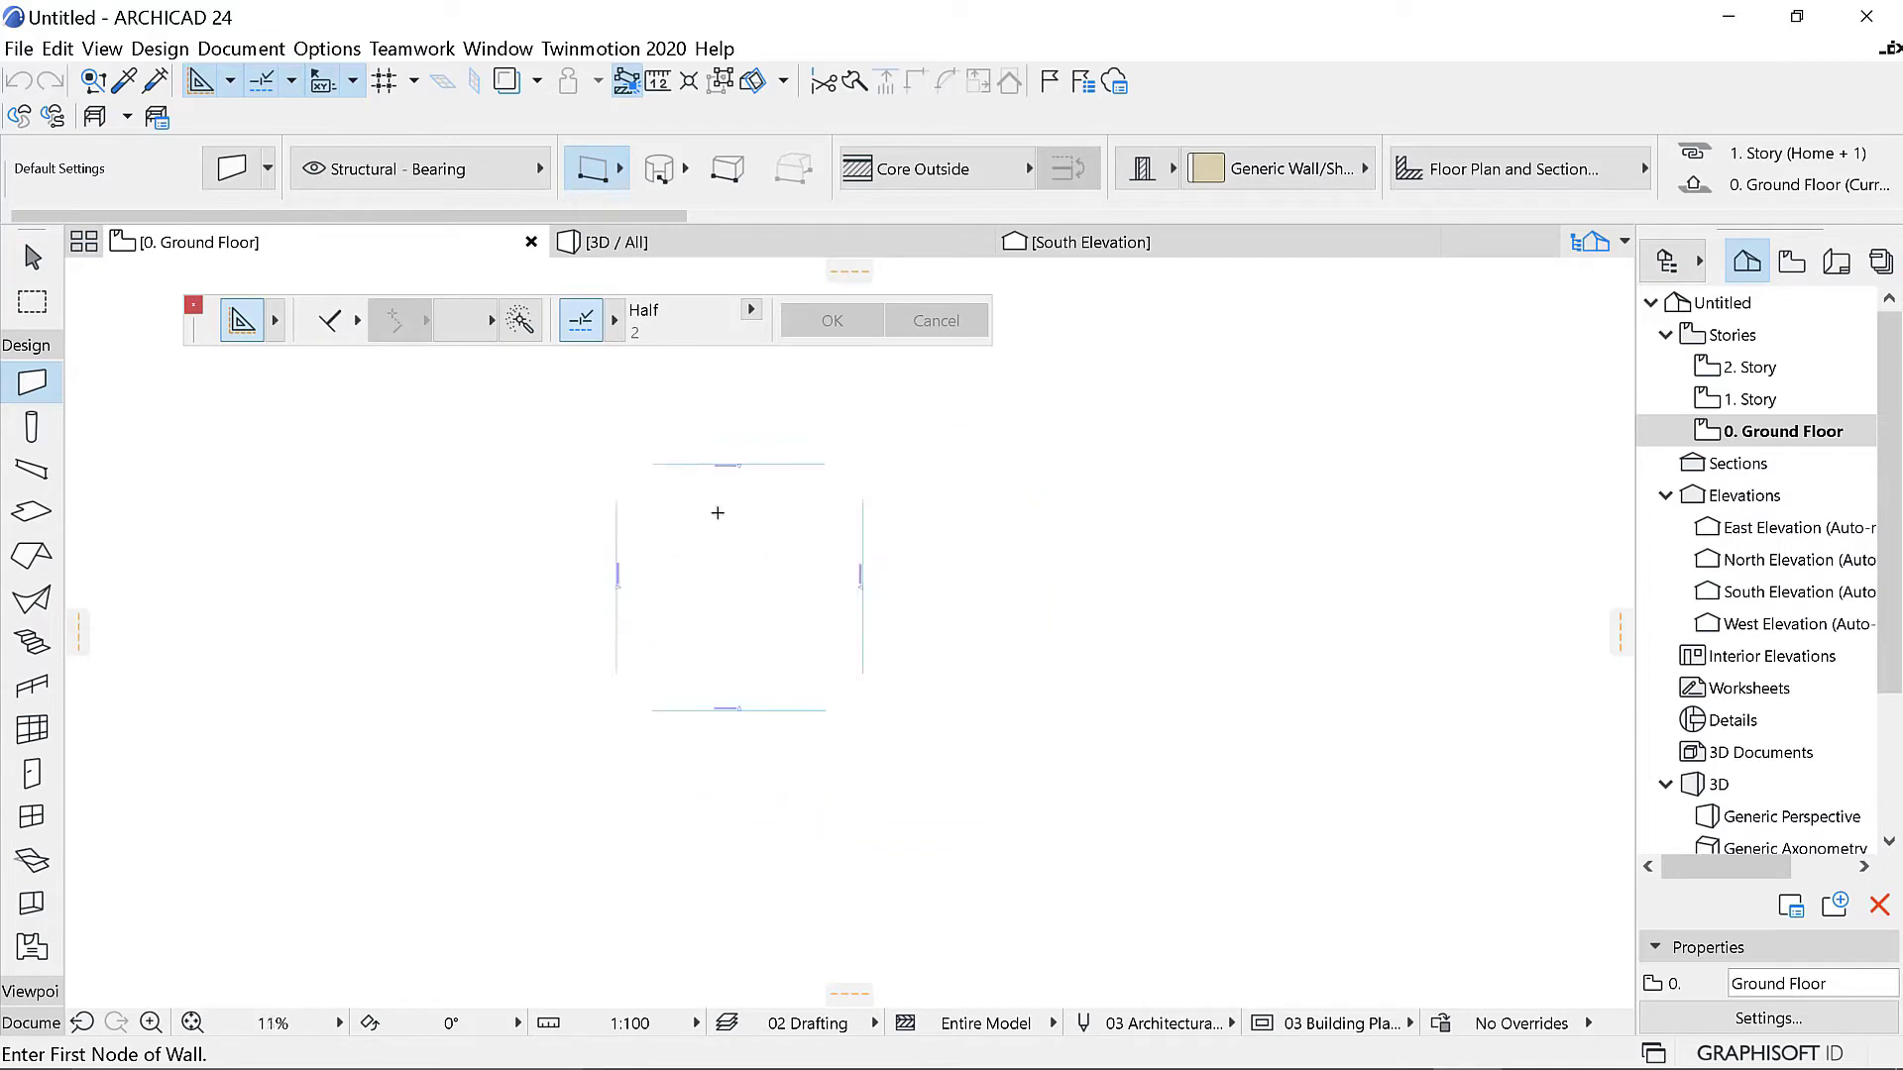
Step: Examine the Accessories and Interior Wizard commands available among the Design Extras
left_click(17, 50)
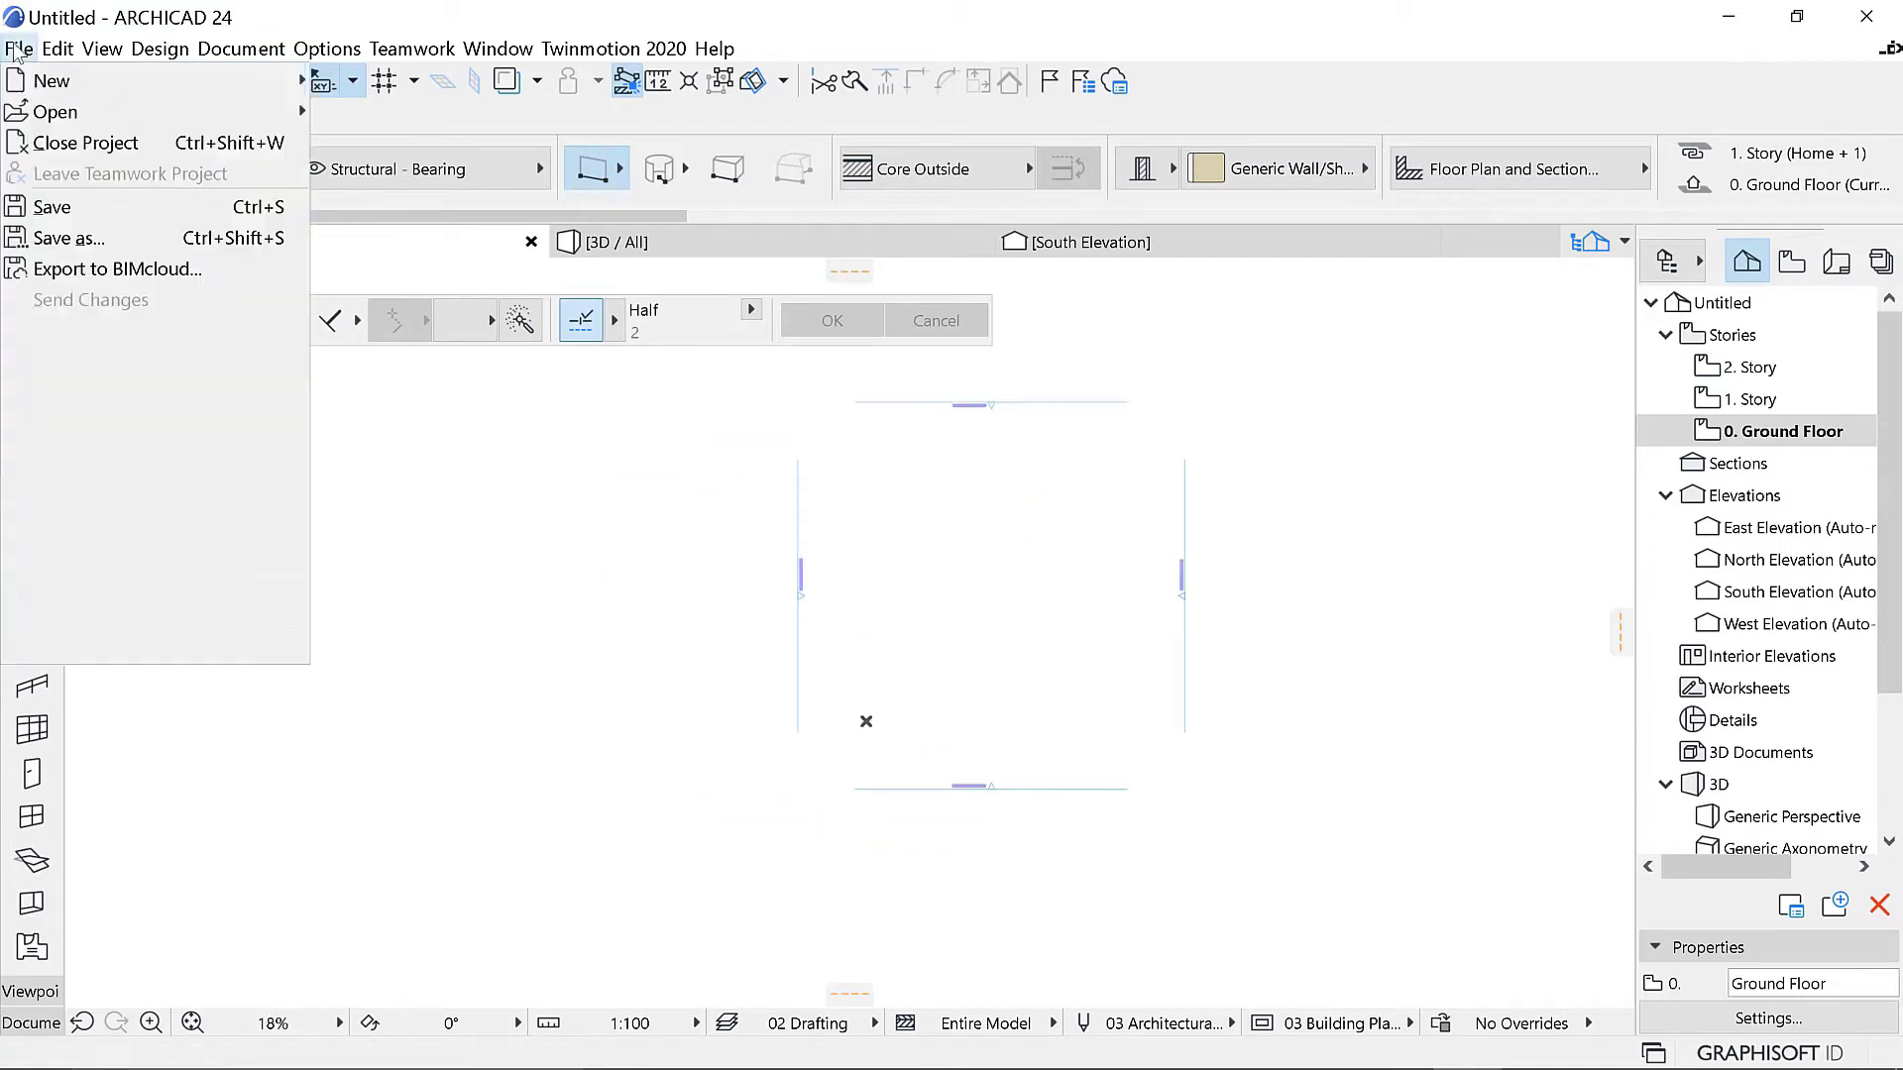
mouse_move(45, 57)
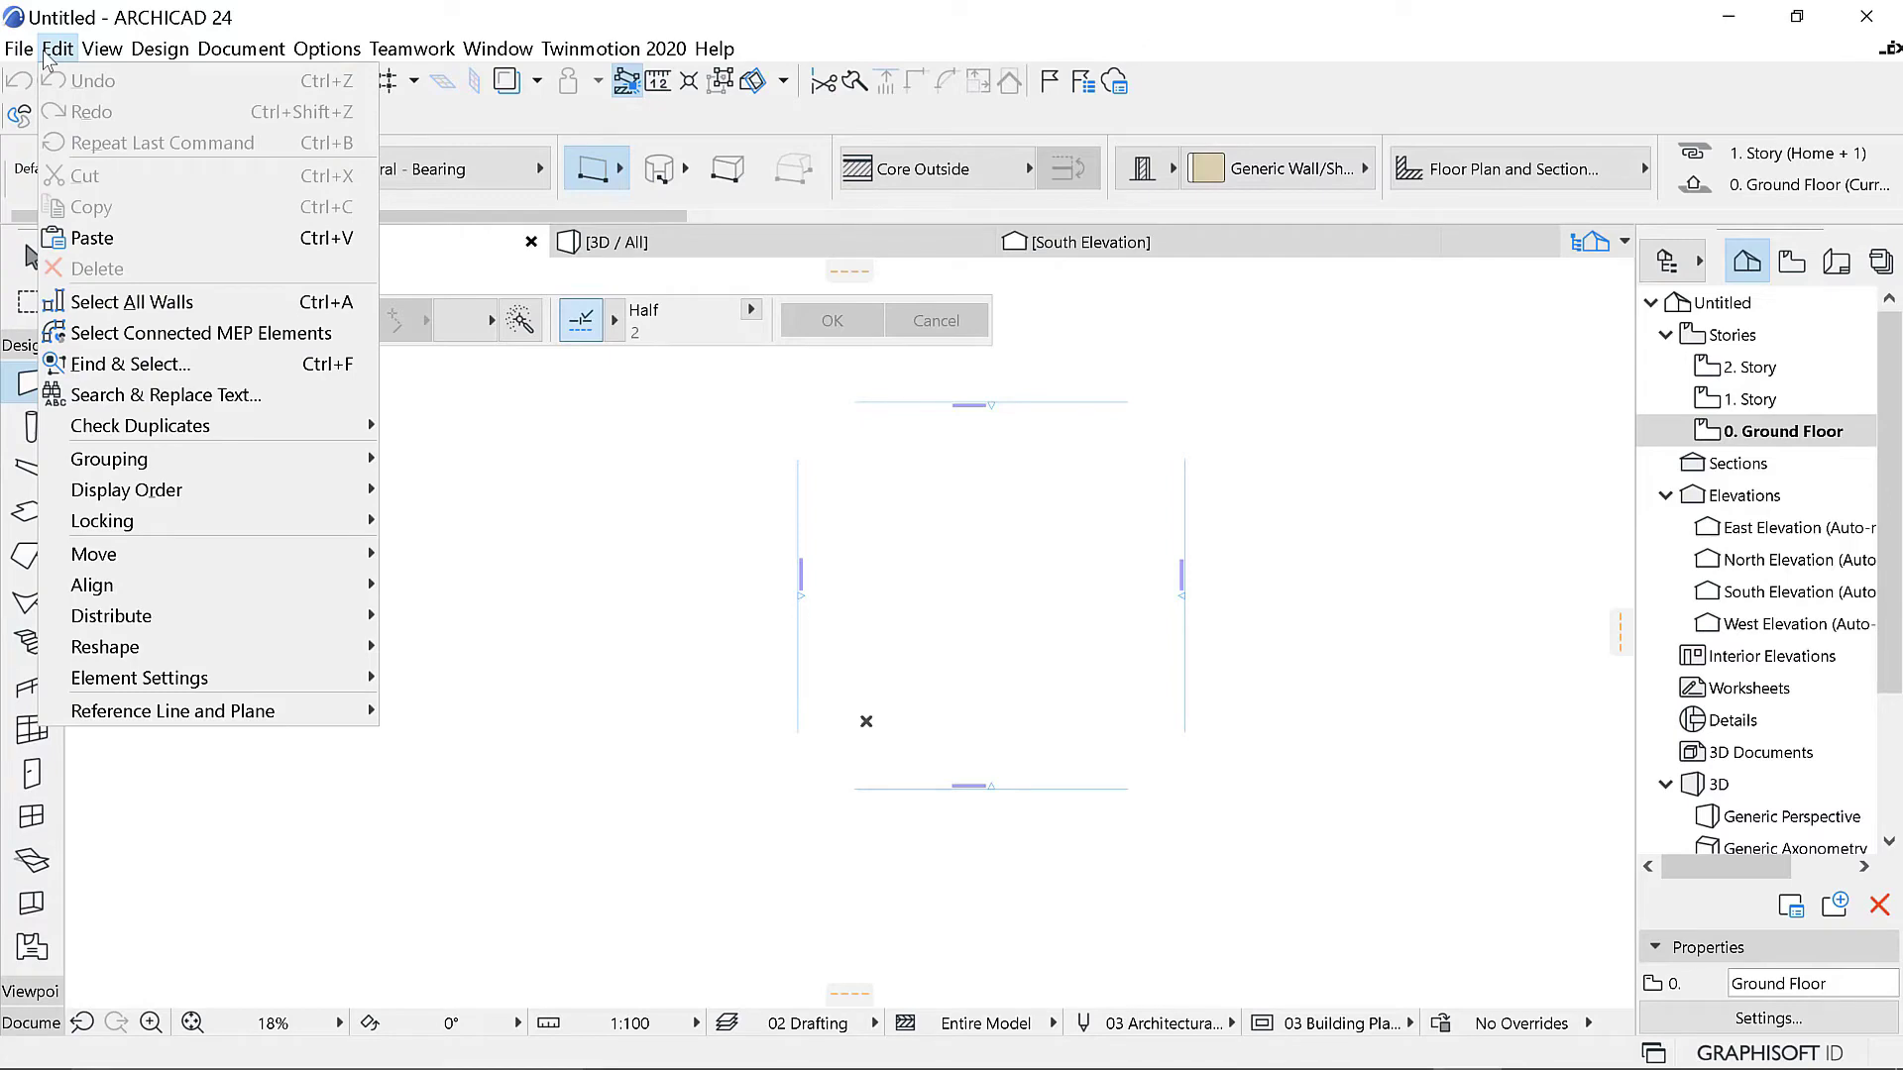
mouse_move(146, 61)
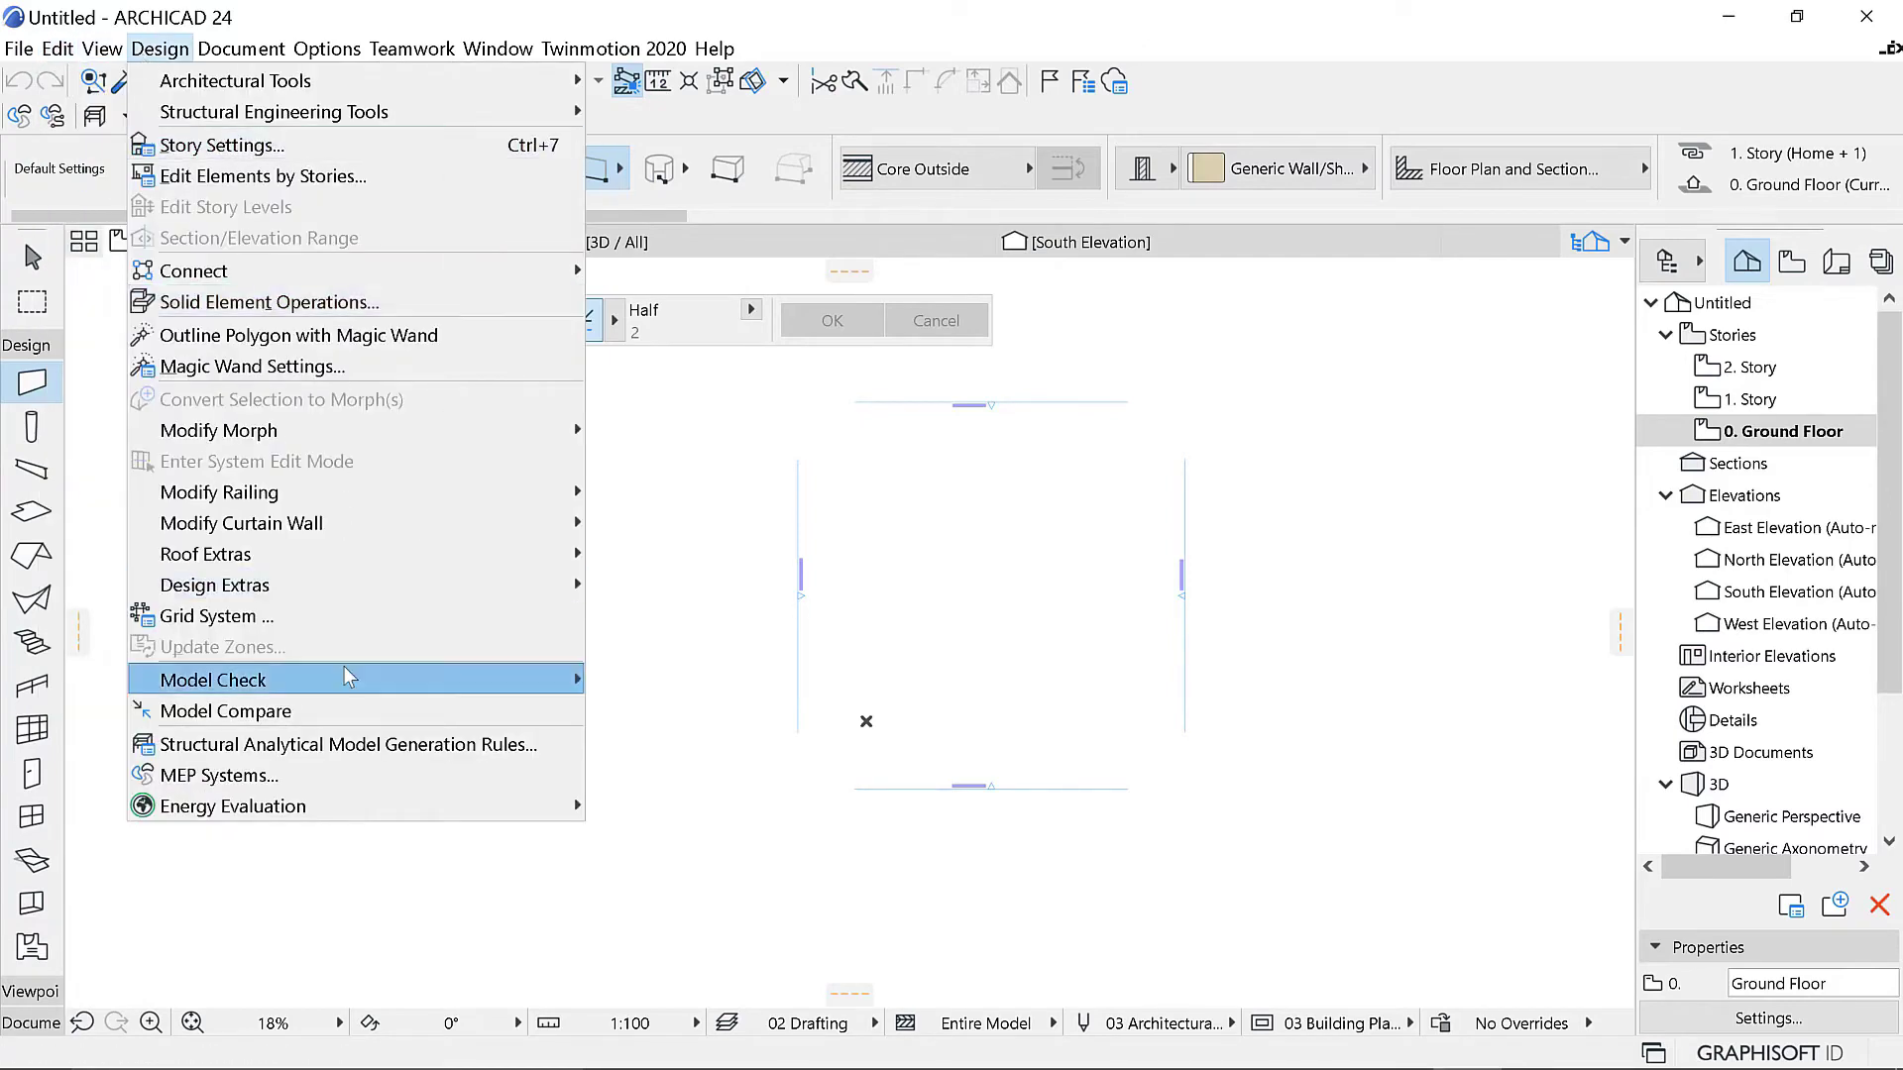
mouse_move(342, 561)
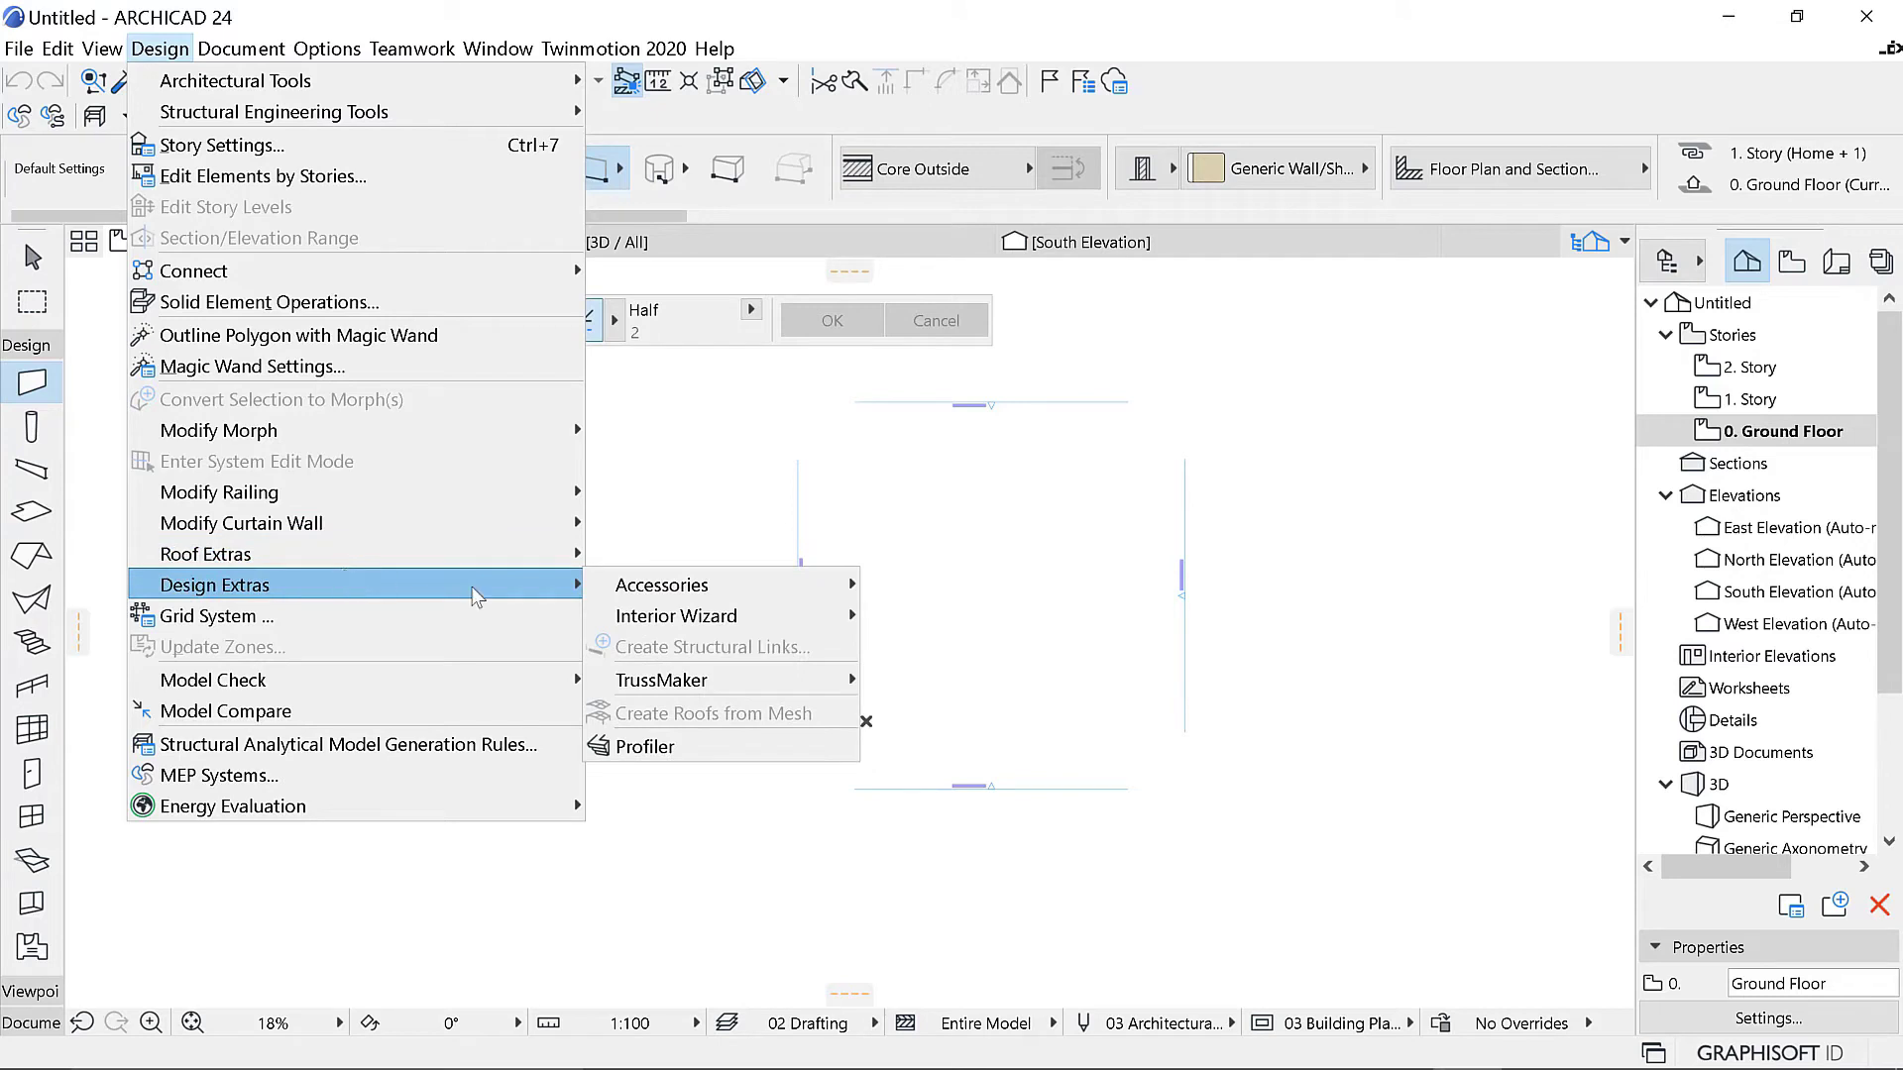
mouse_move(642, 583)
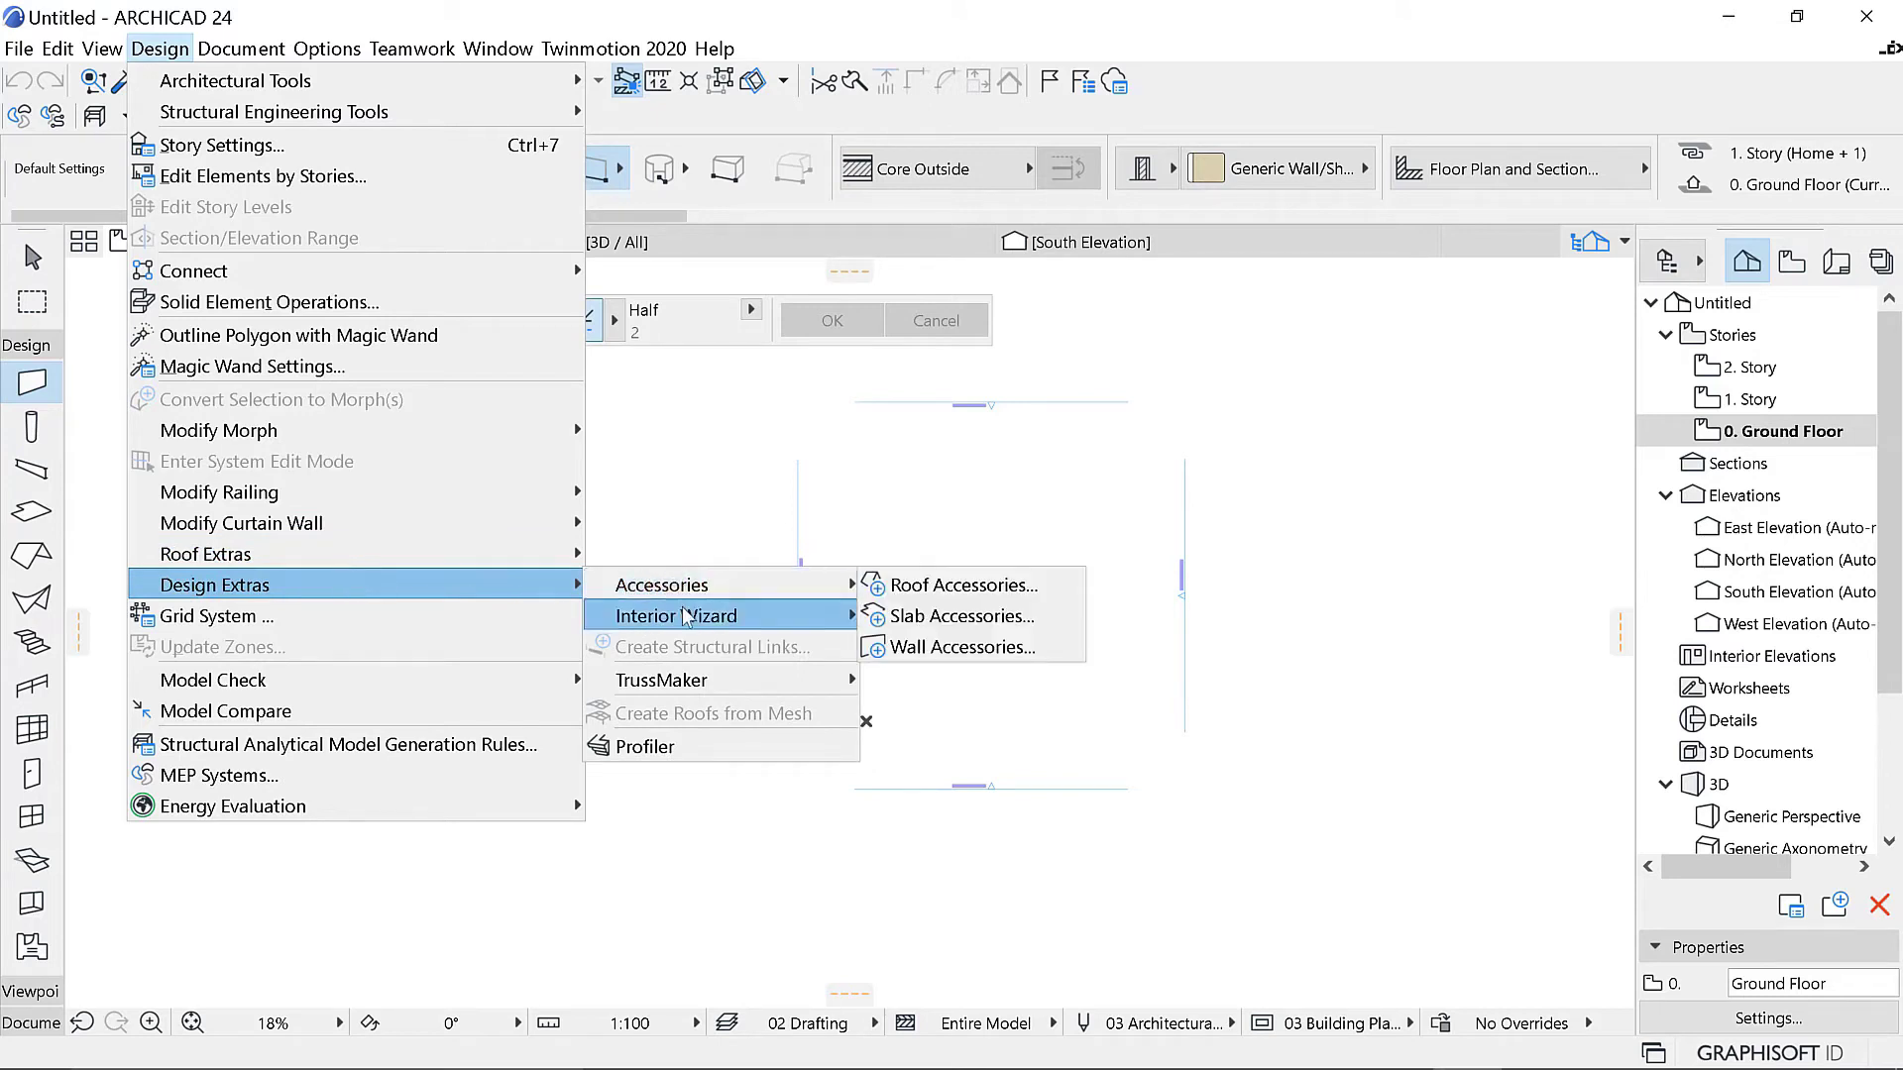
mouse_move(686, 616)
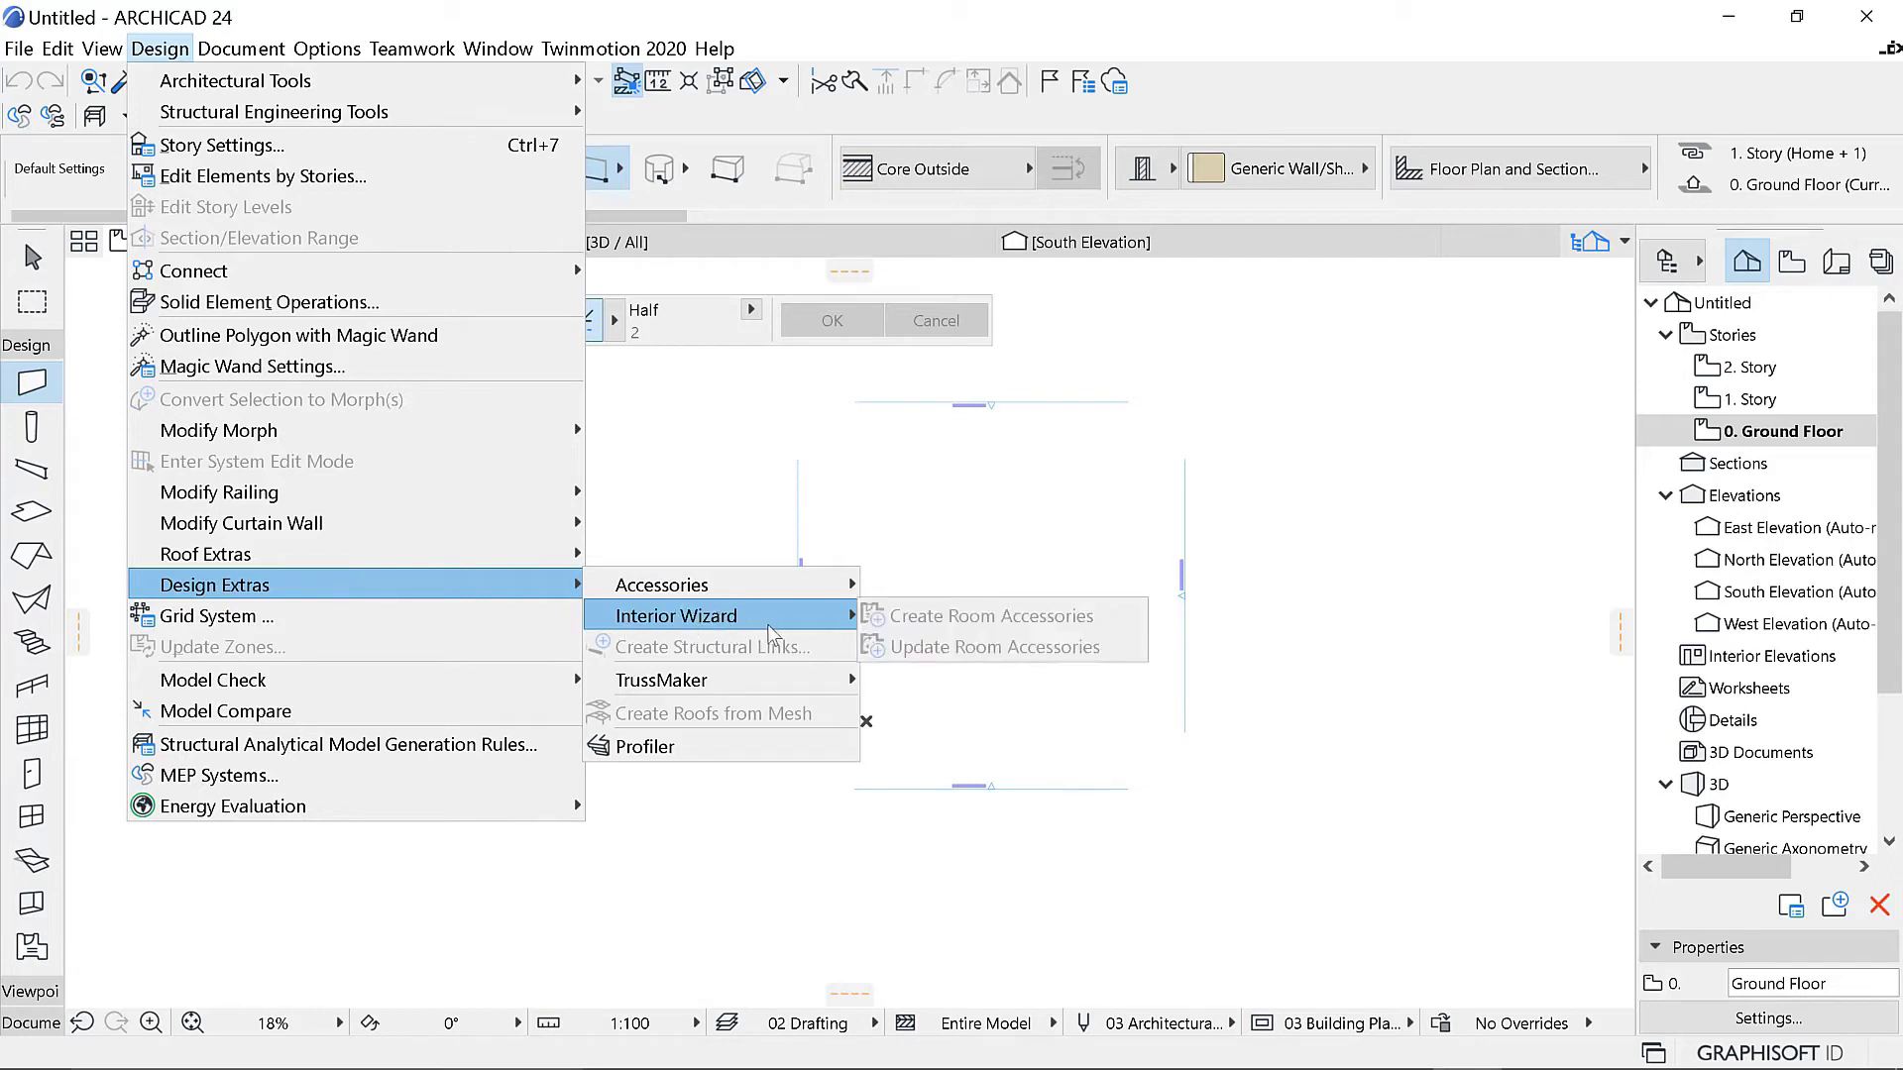
Step: Draw a straight vertical wall on the ground floor between the West and East Elevation markers
left_click(7, 376)
scroll(990, 542, "up", 2)
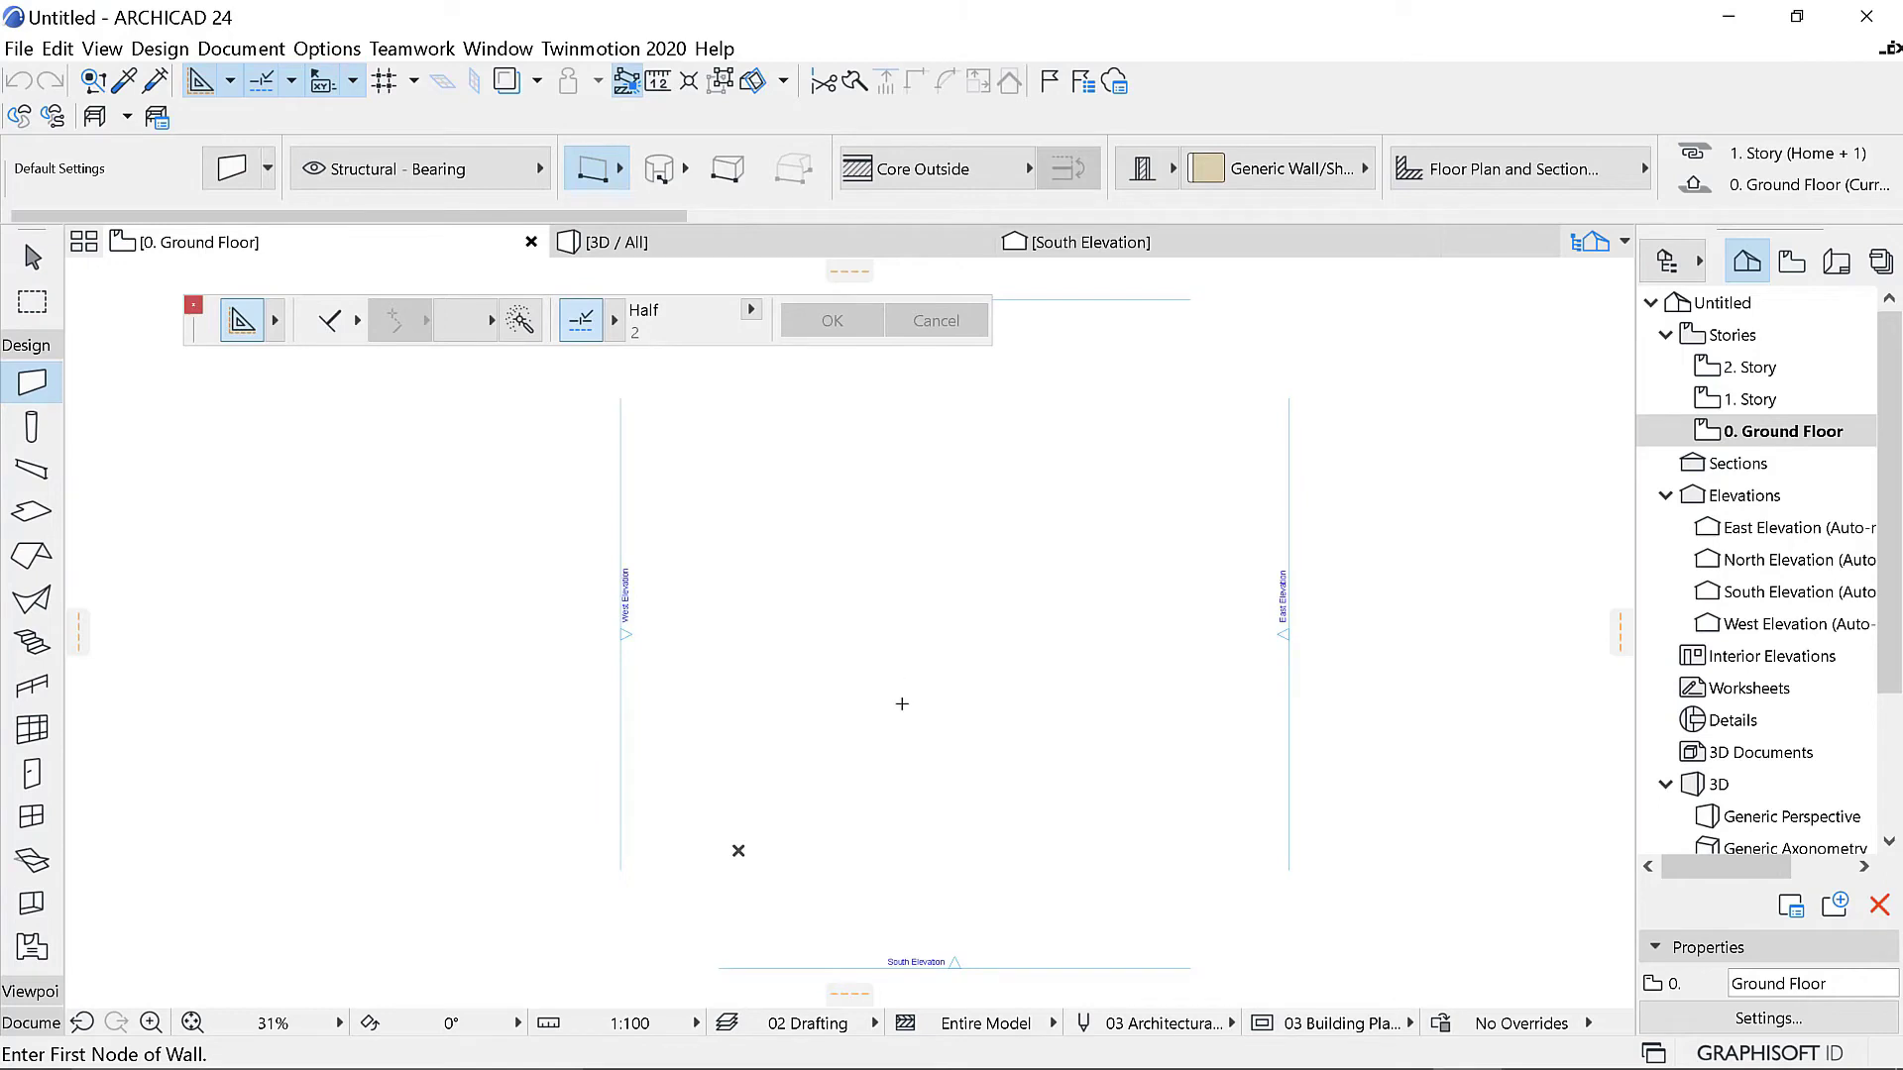
left_click(836, 508)
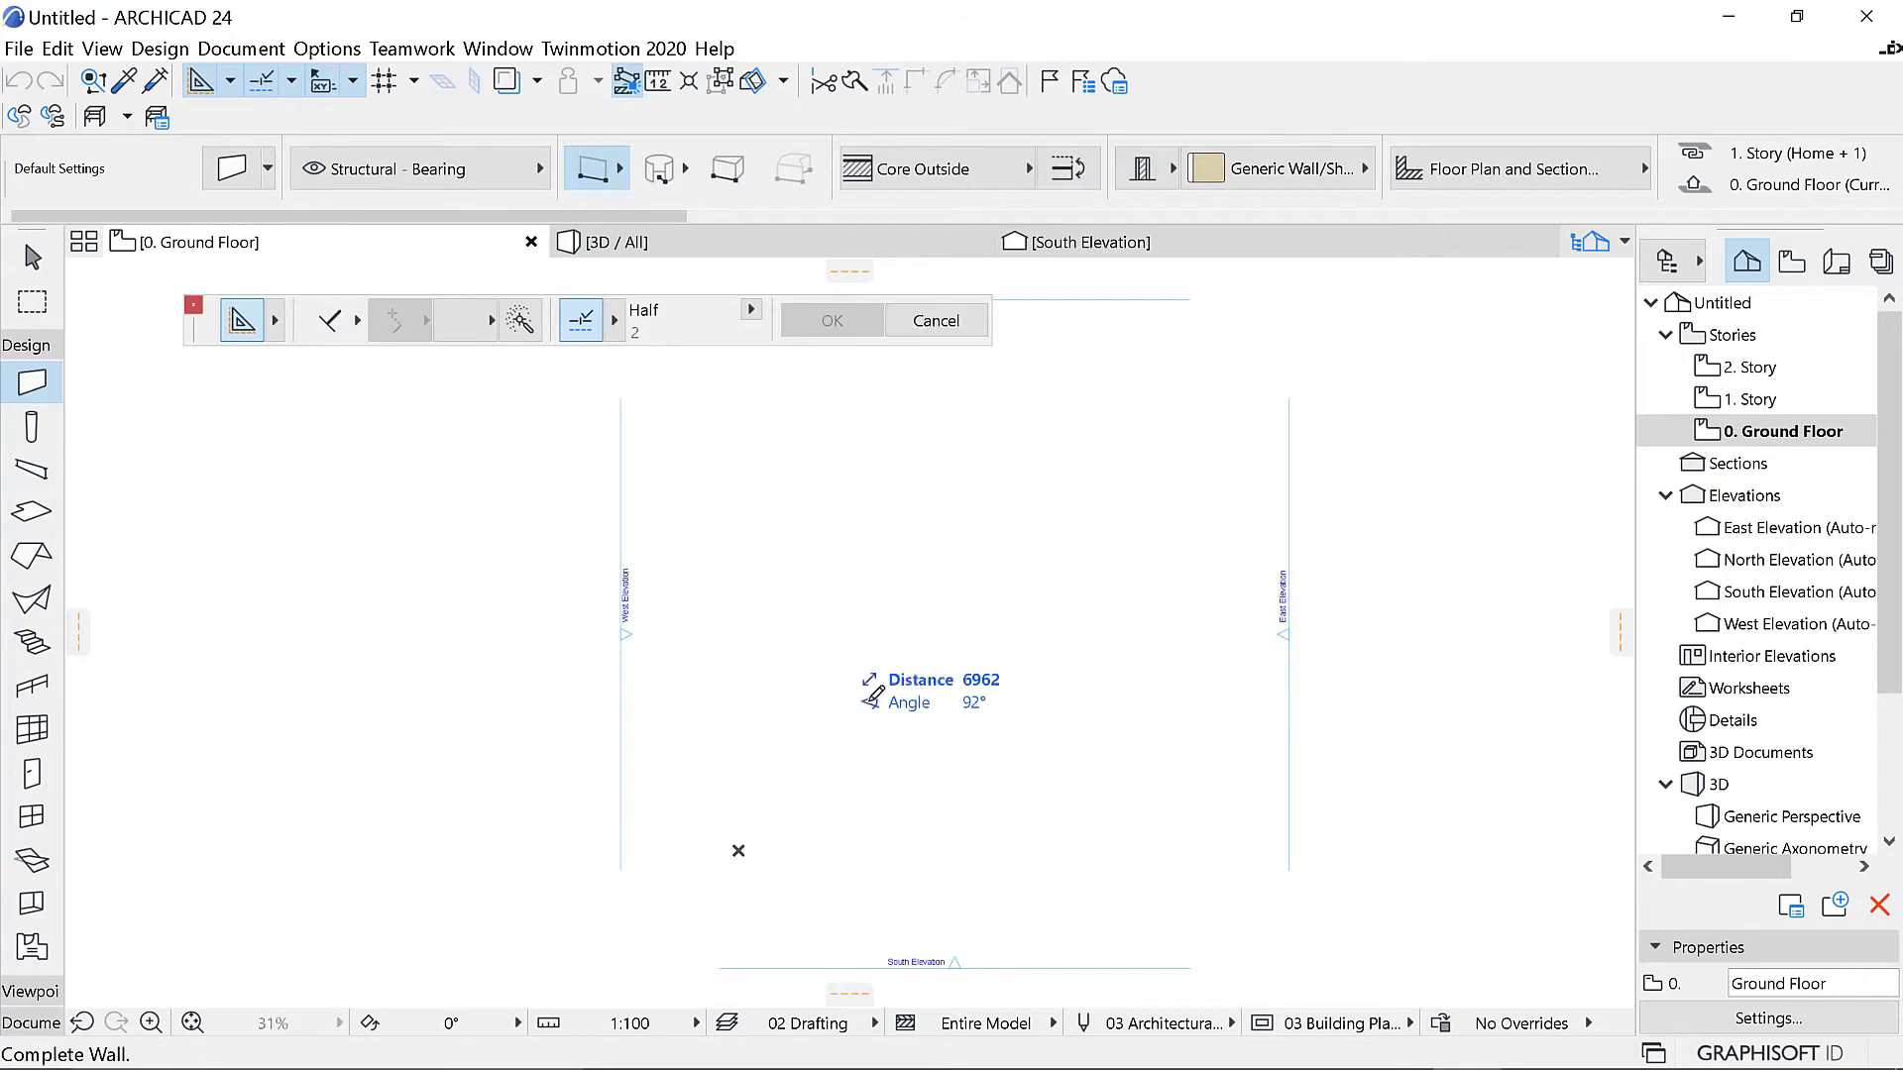
left_click(835, 885)
scroll(862, 833, "up", 3)
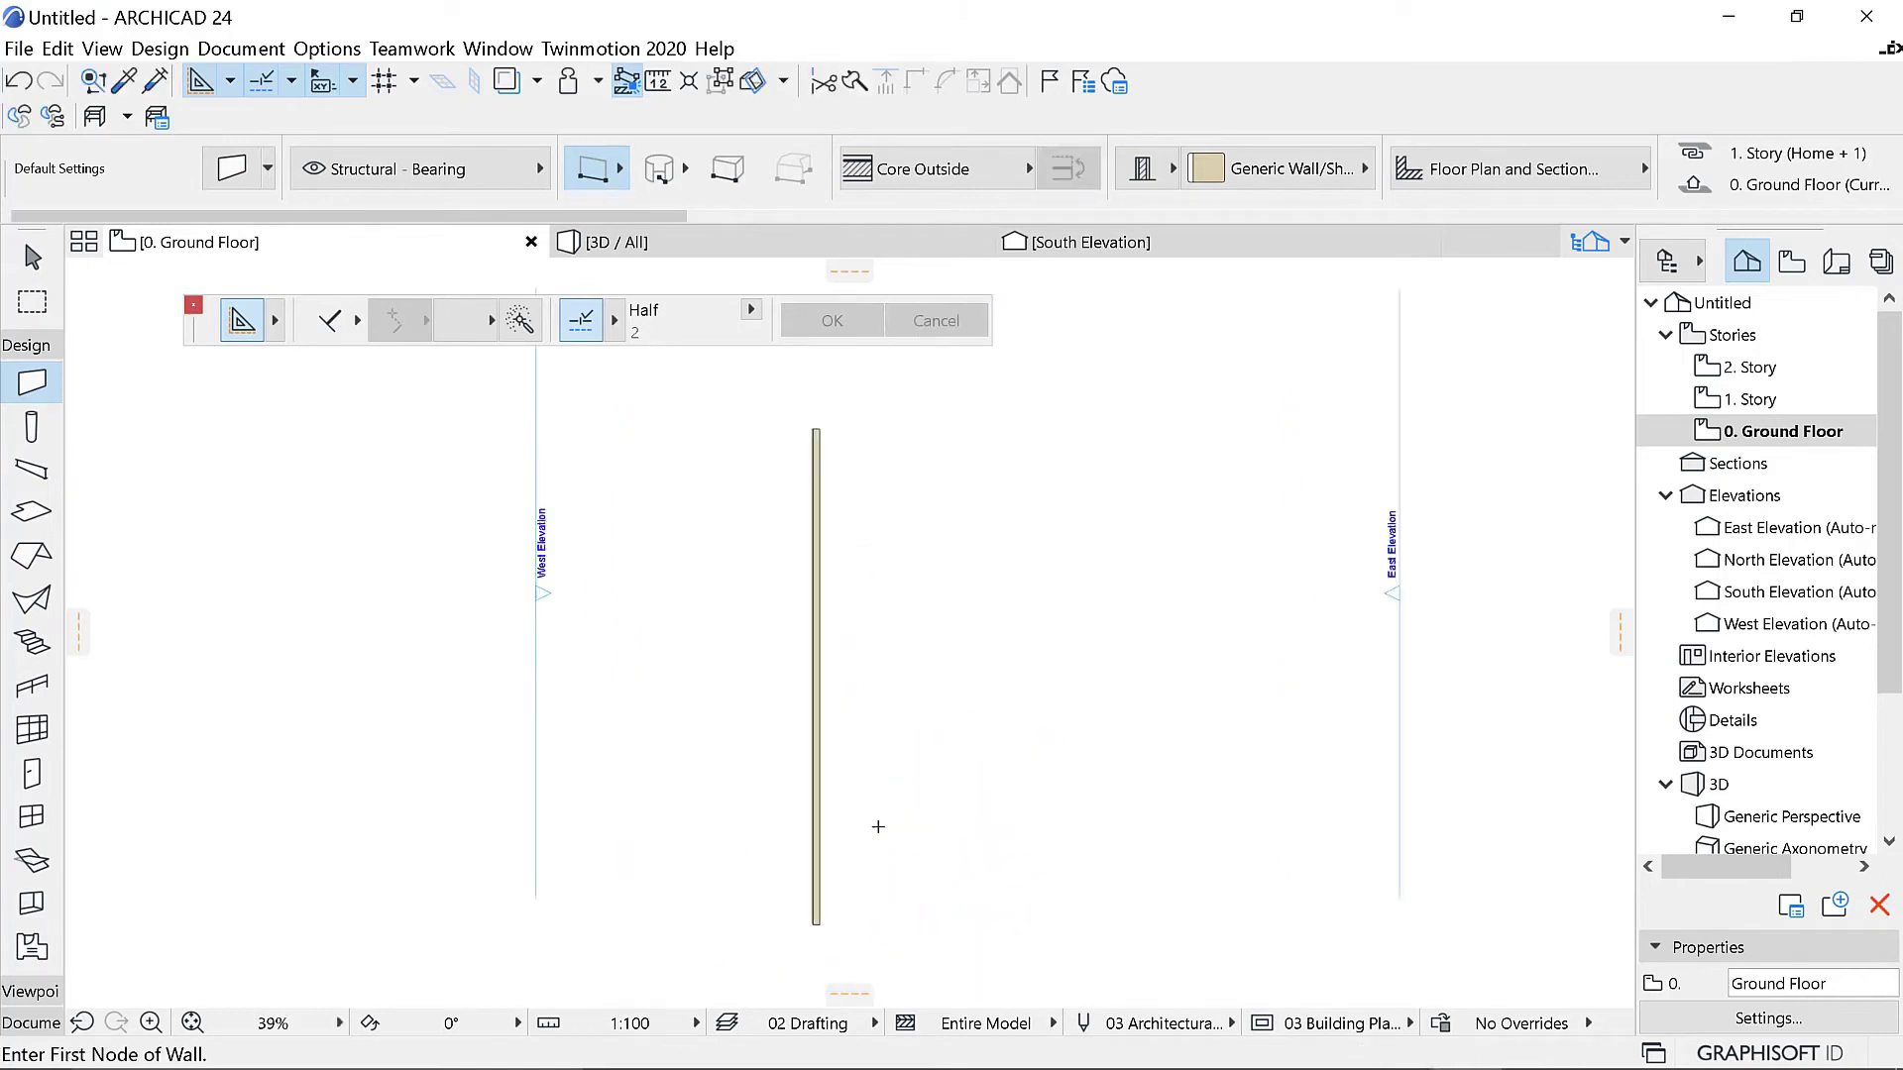
Step: Apply the wall accessory Moldings and Panels 24 to one side of the vertical wall
left_click(764, 684, "shift")
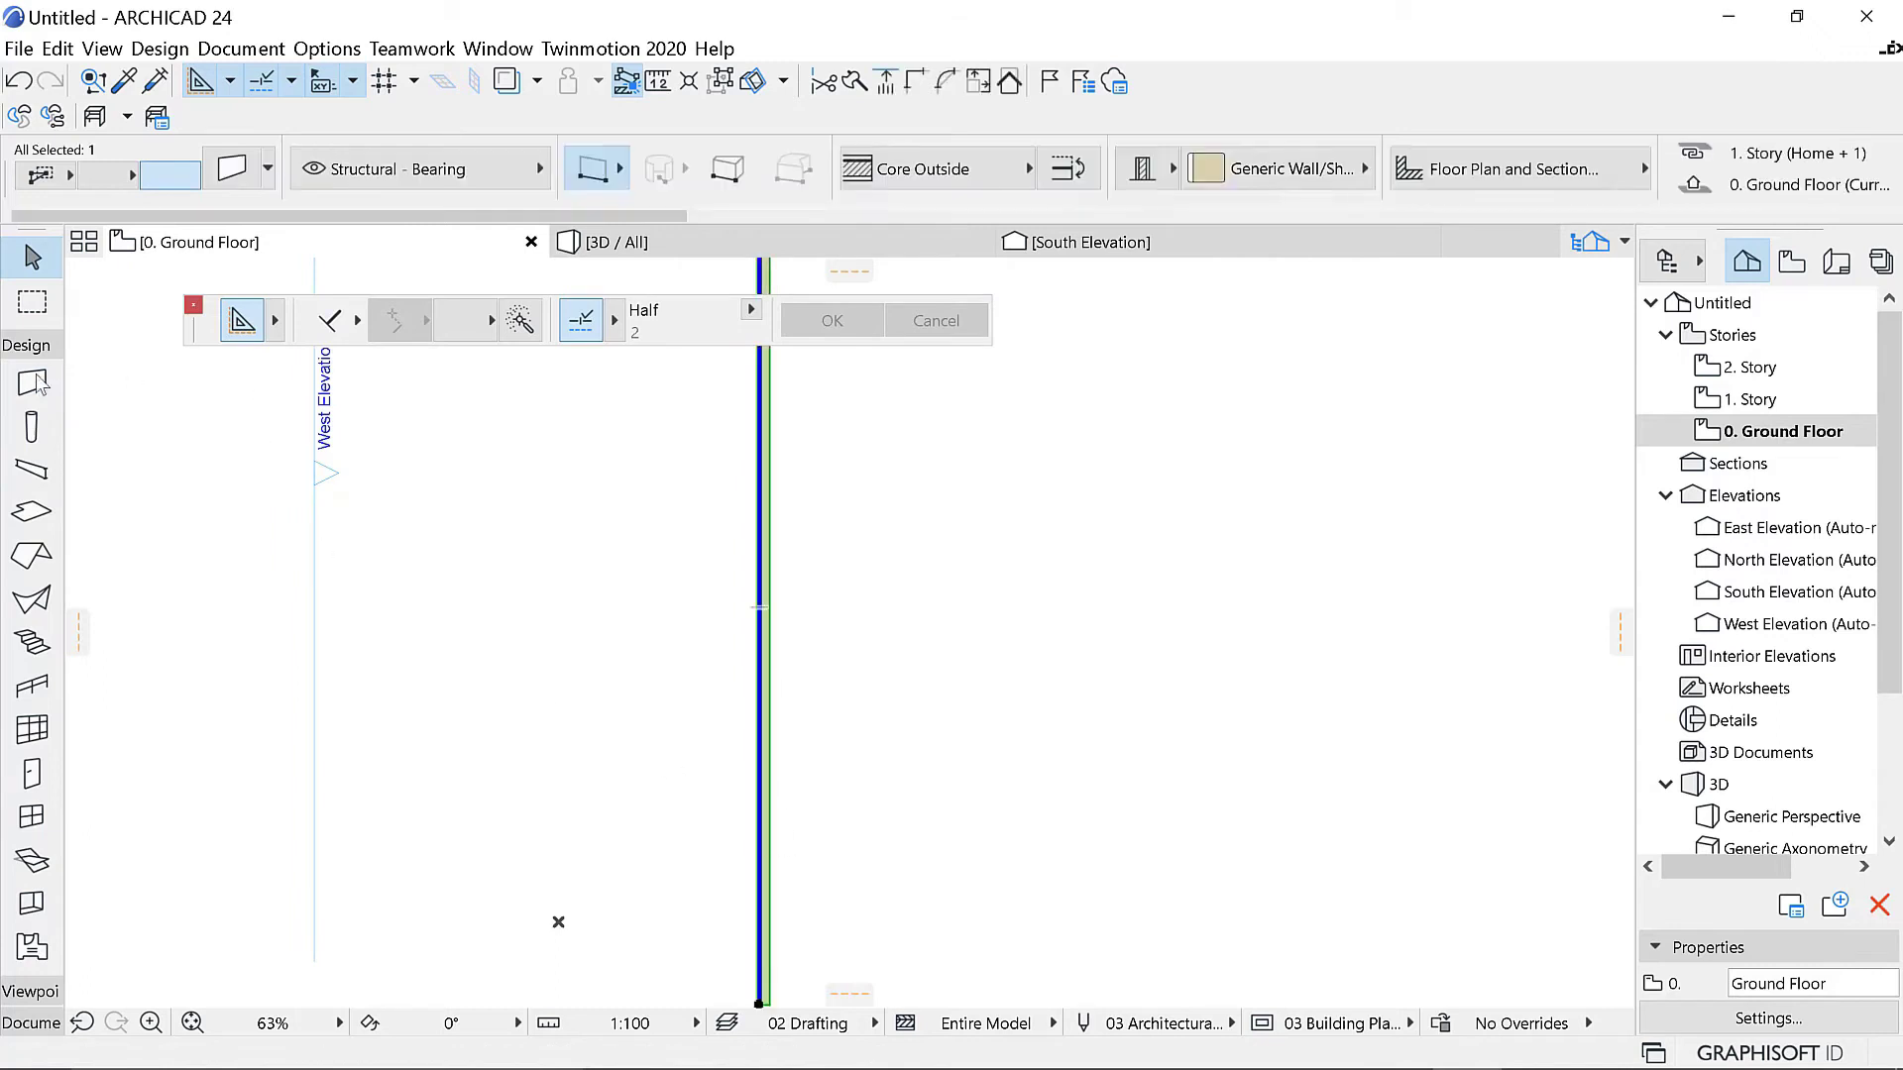
left_click(159, 49)
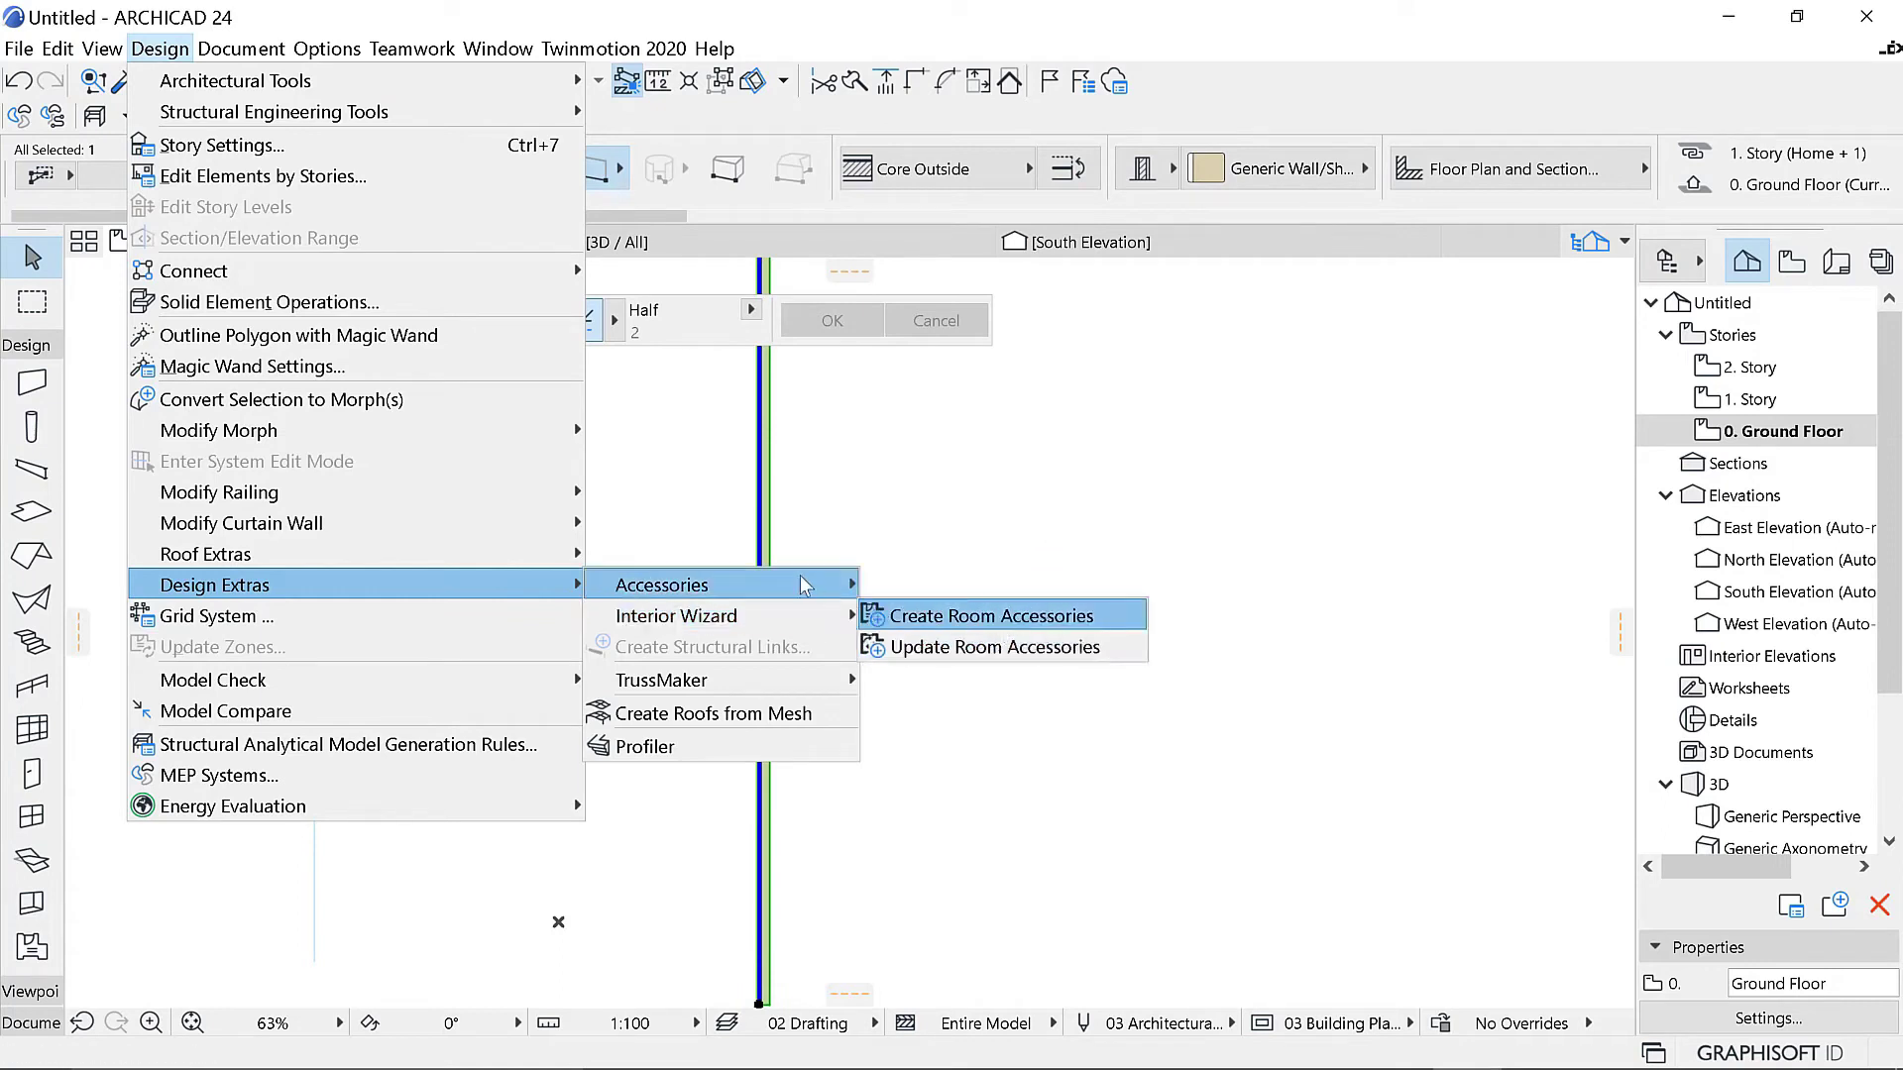
mouse_move(803, 587)
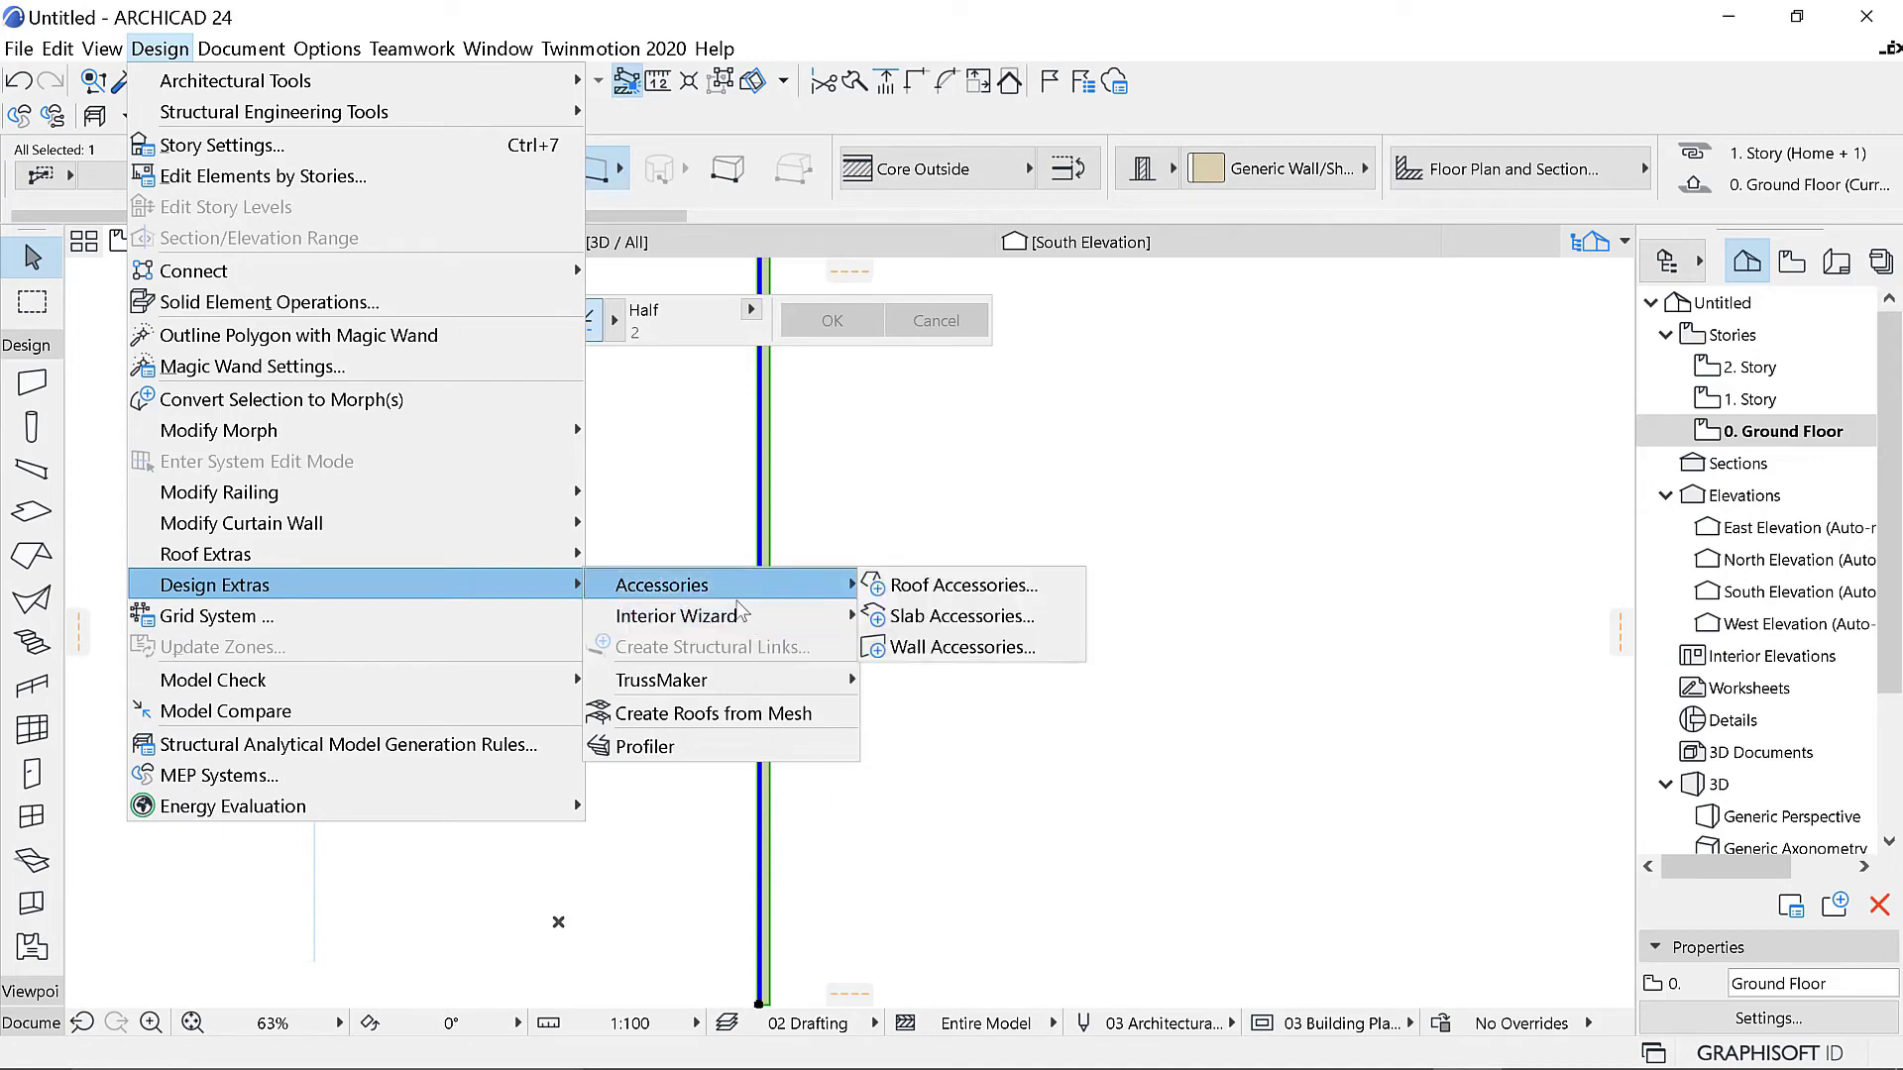
mouse_move(763, 625)
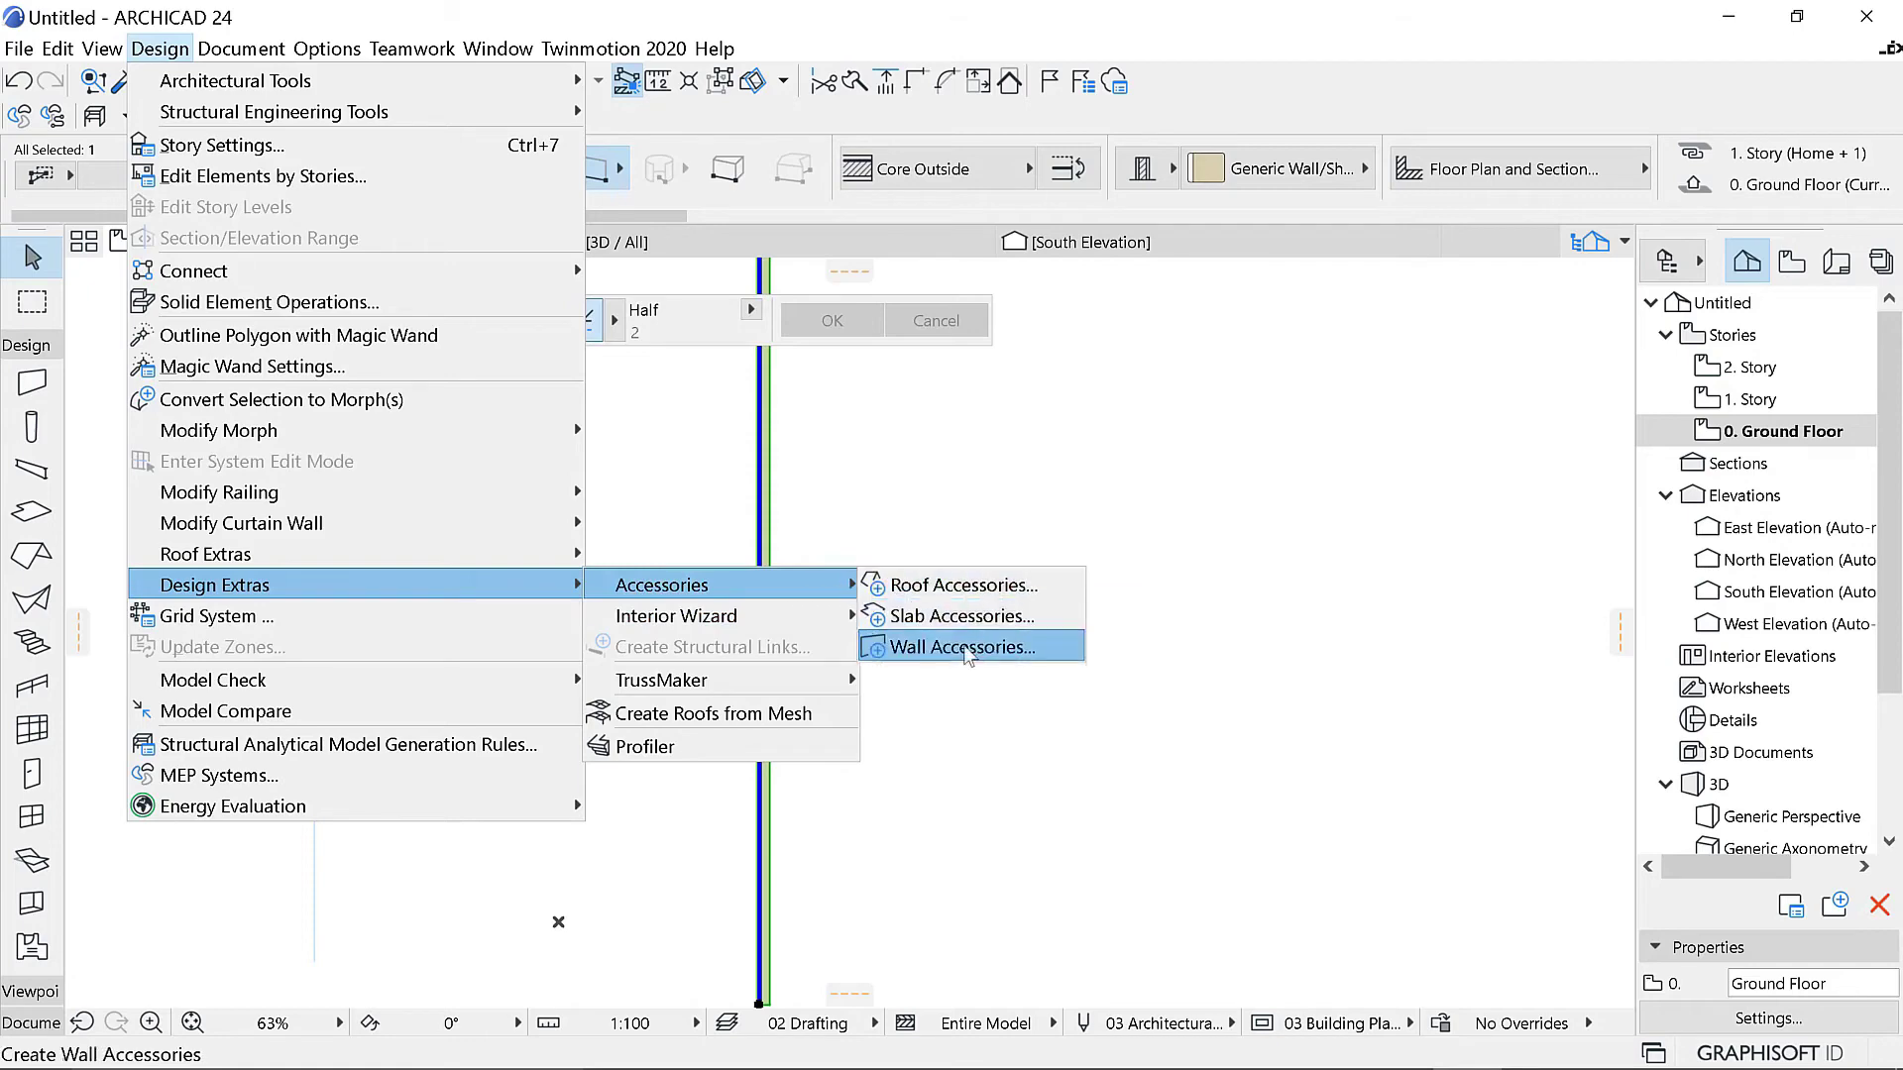
left_click(966, 648)
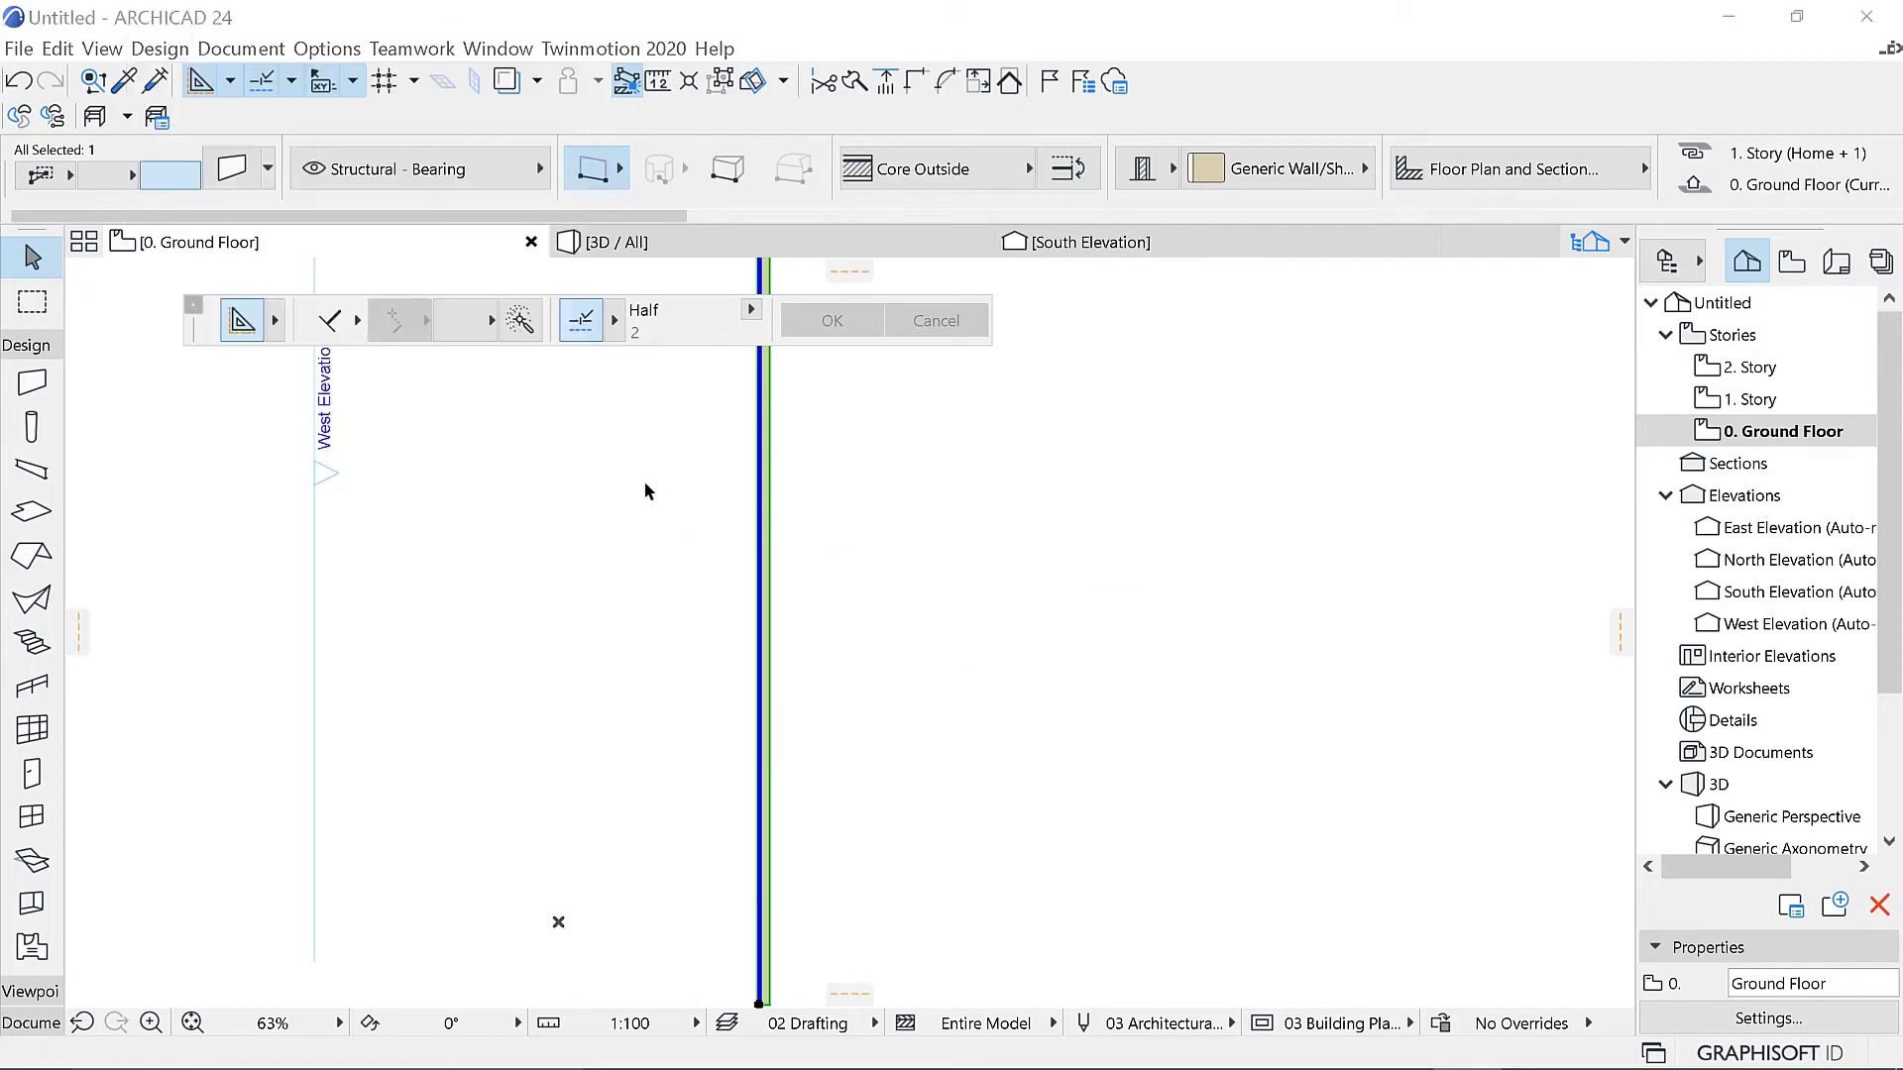
scroll(428, 681, "down", 2)
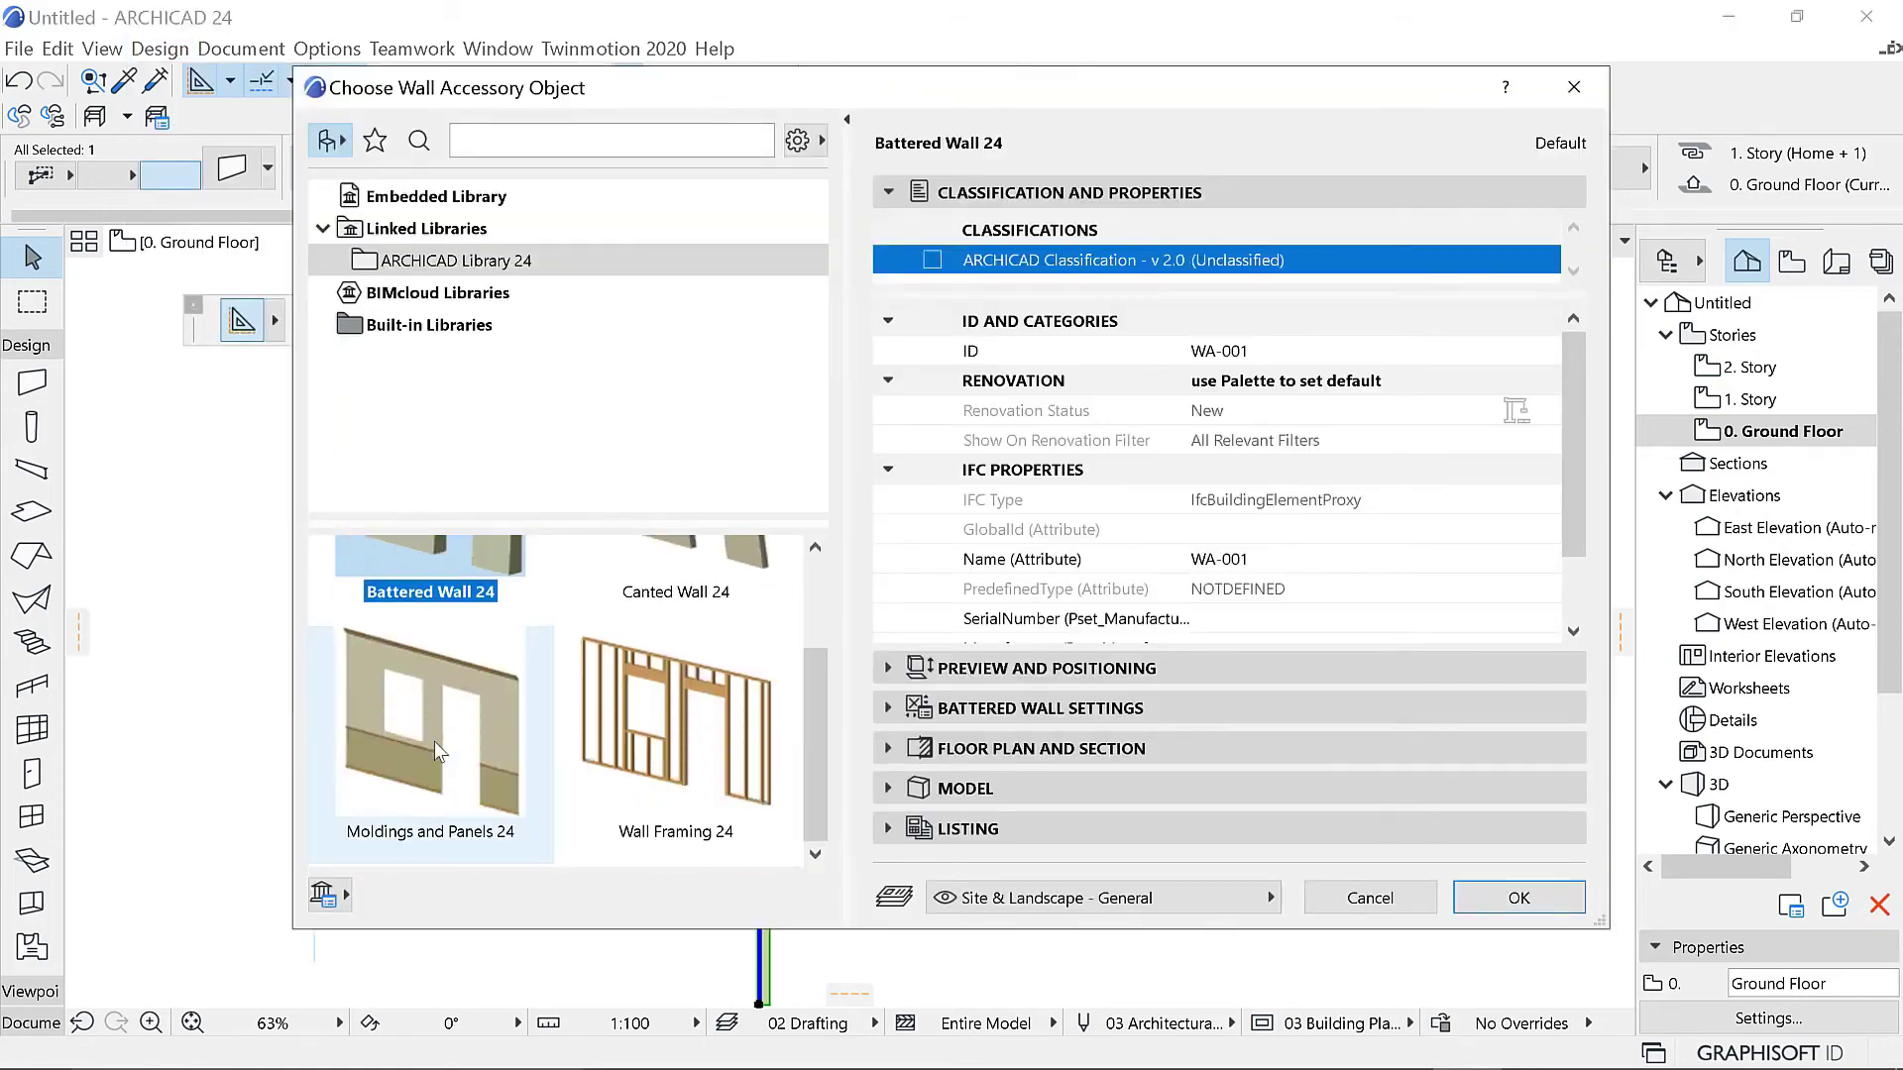
scroll(587, 684, "up", 2)
scroll(535, 733, "down", 2)
left_click(474, 739)
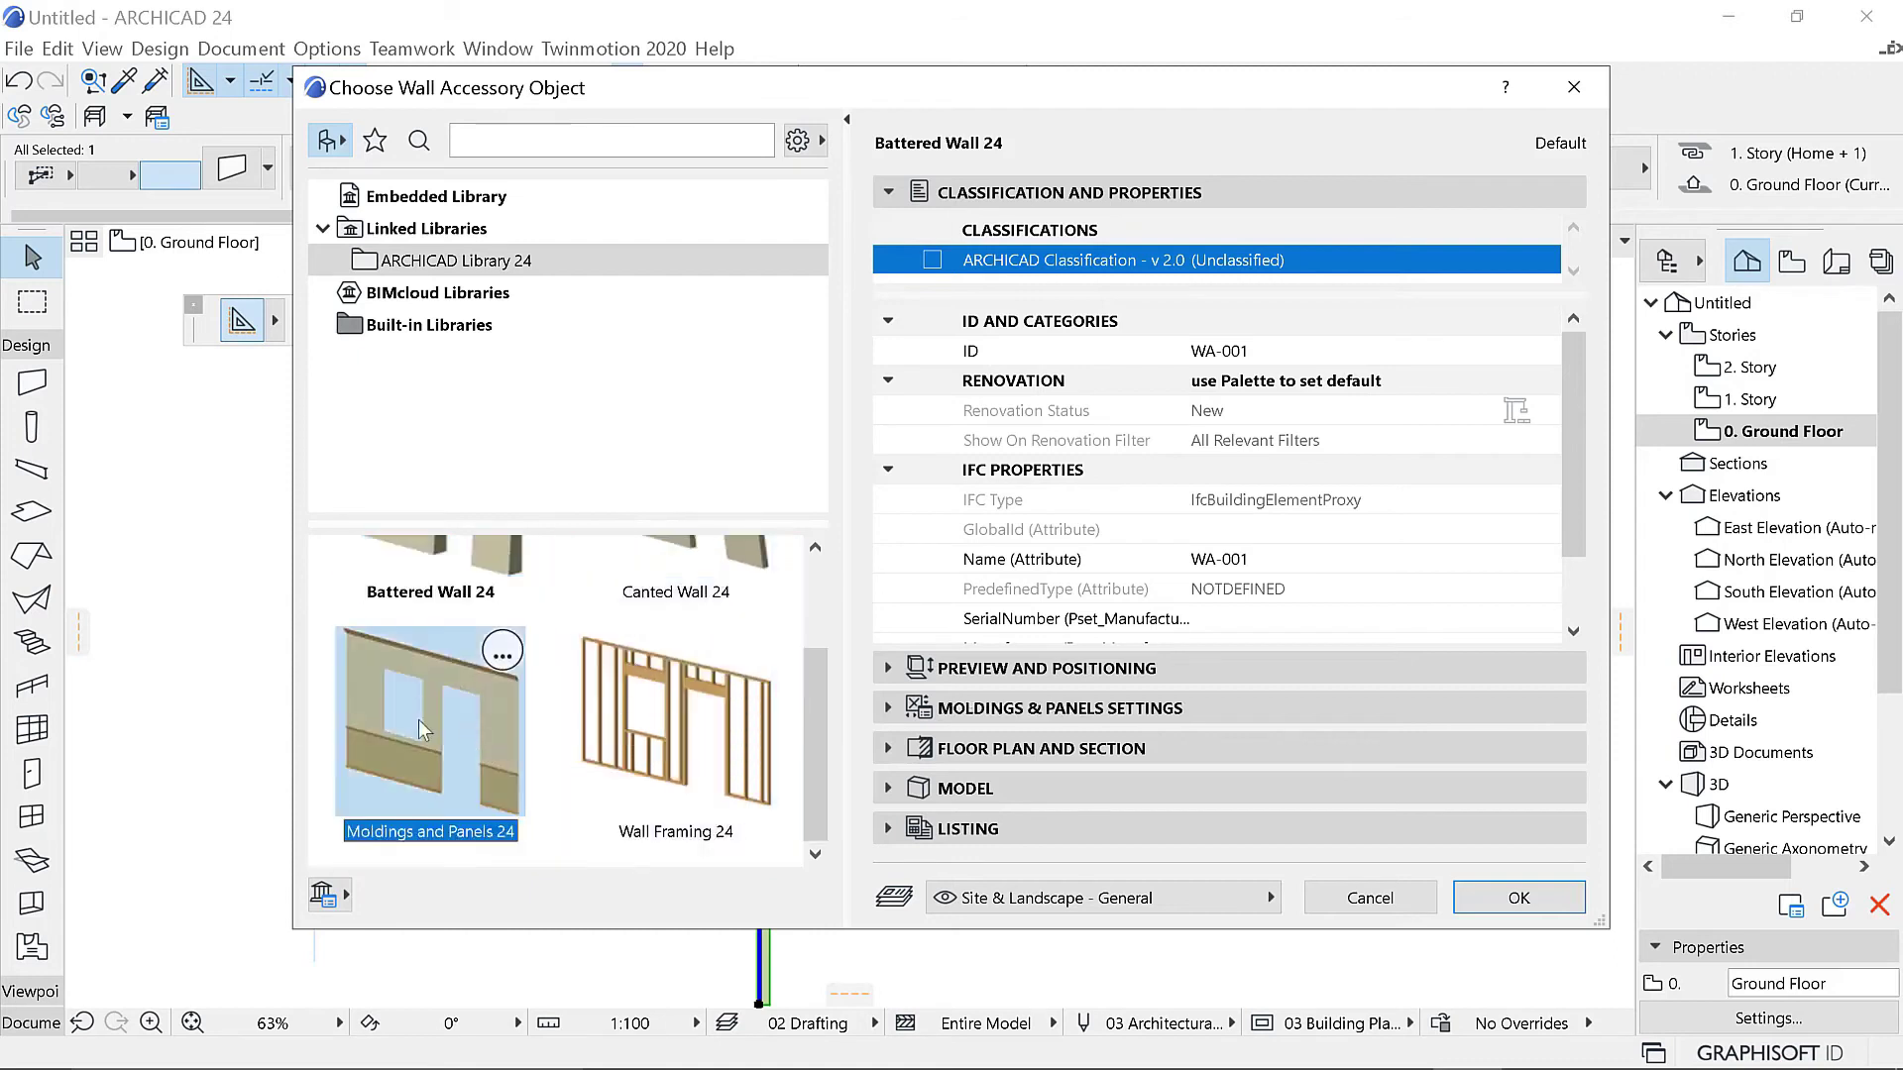
left_click(1487, 904)
left_click(760, 651)
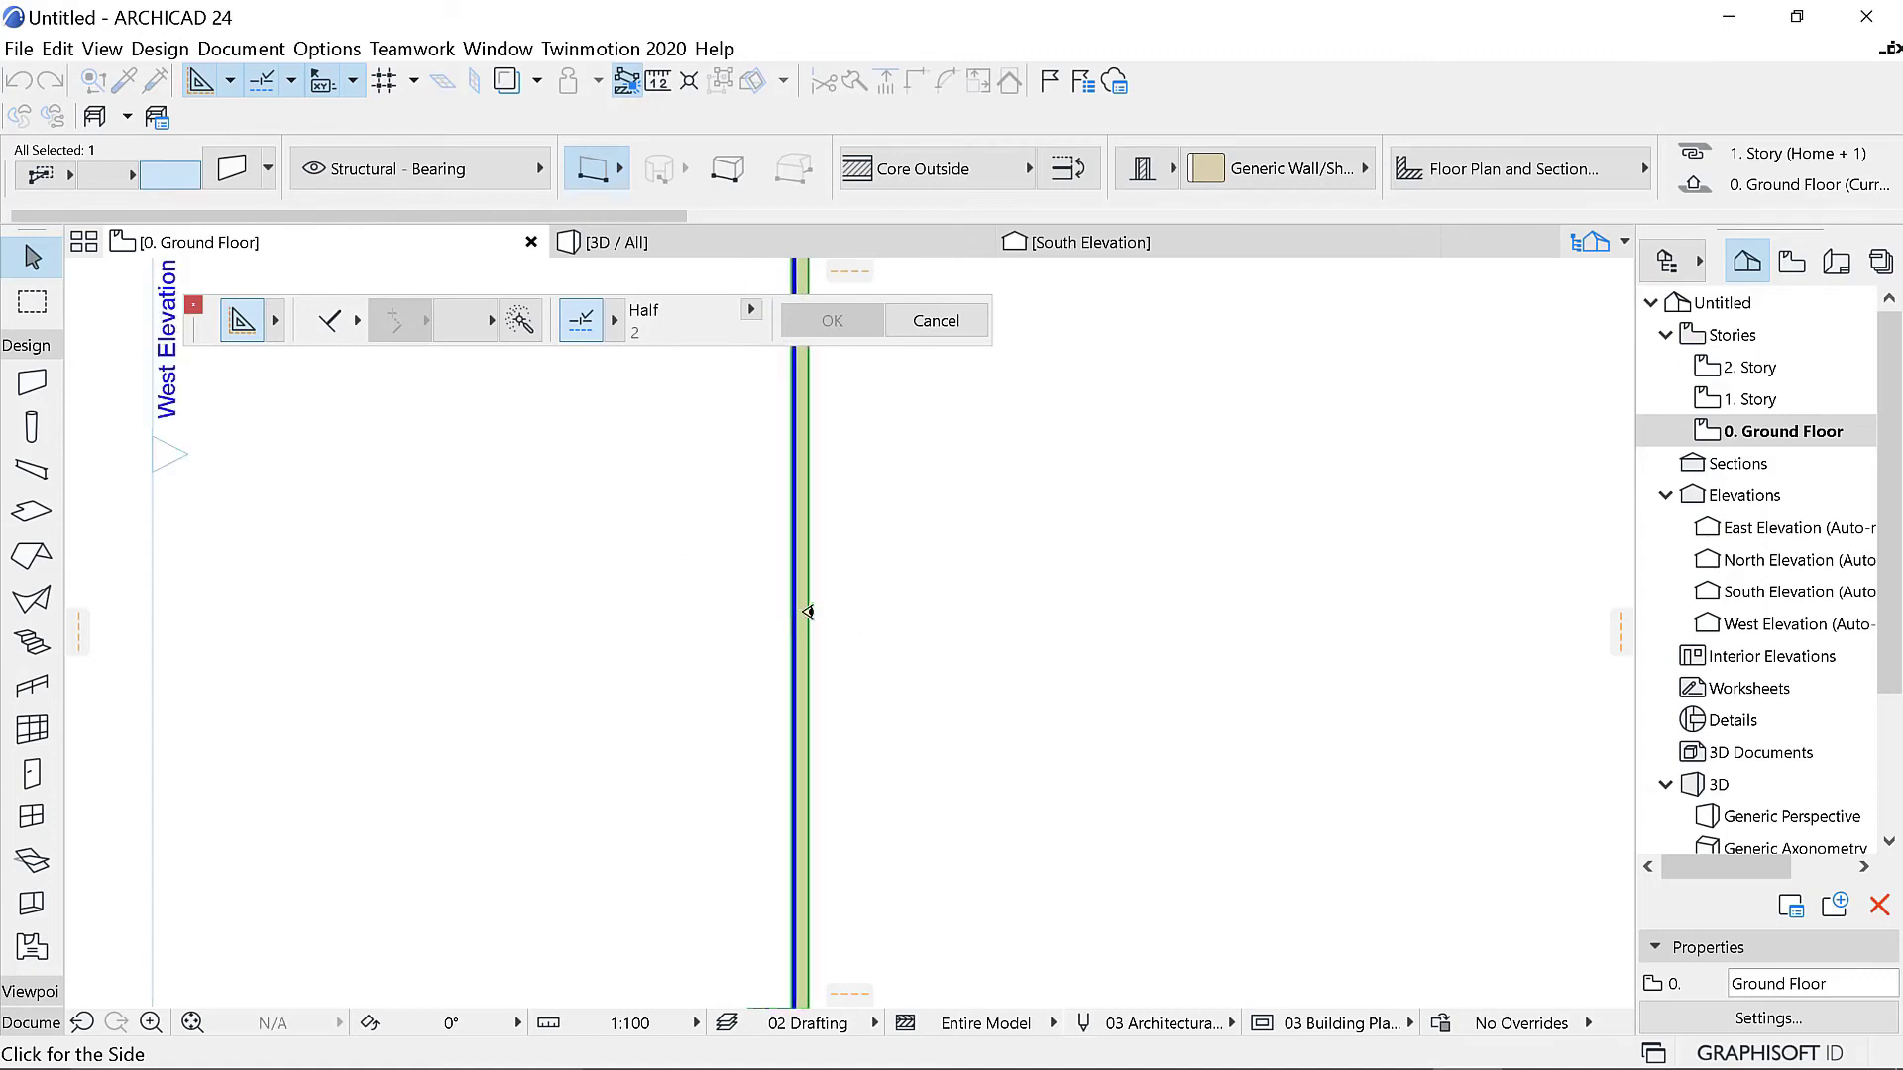
Step: Examine the wall in the 3D view from the side that carries the moldings and panels
left_click(905, 238)
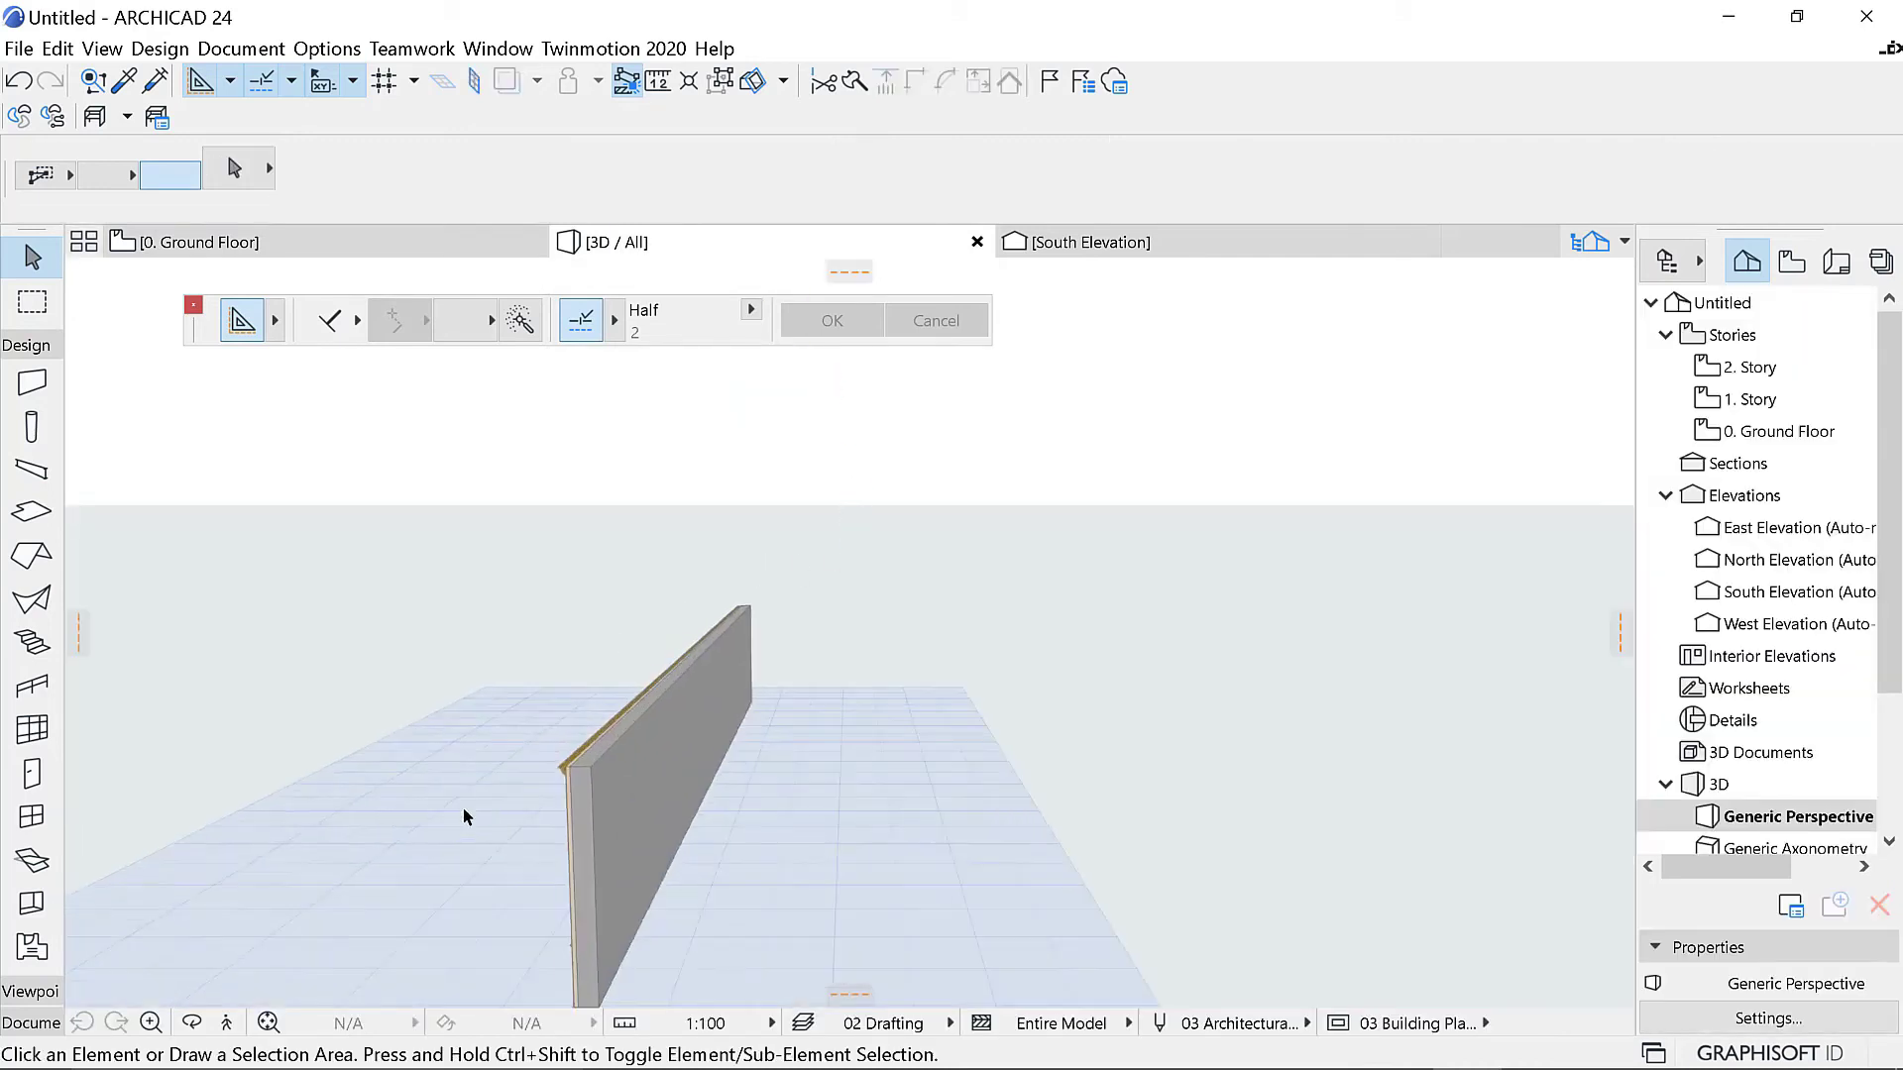
middle_click_drag(849, 628, 782, 811, "shift")
middle_click_drag(888, 967, 1230, 841, "shift")
middle_click_drag(974, 700, 493, 732, "shift")
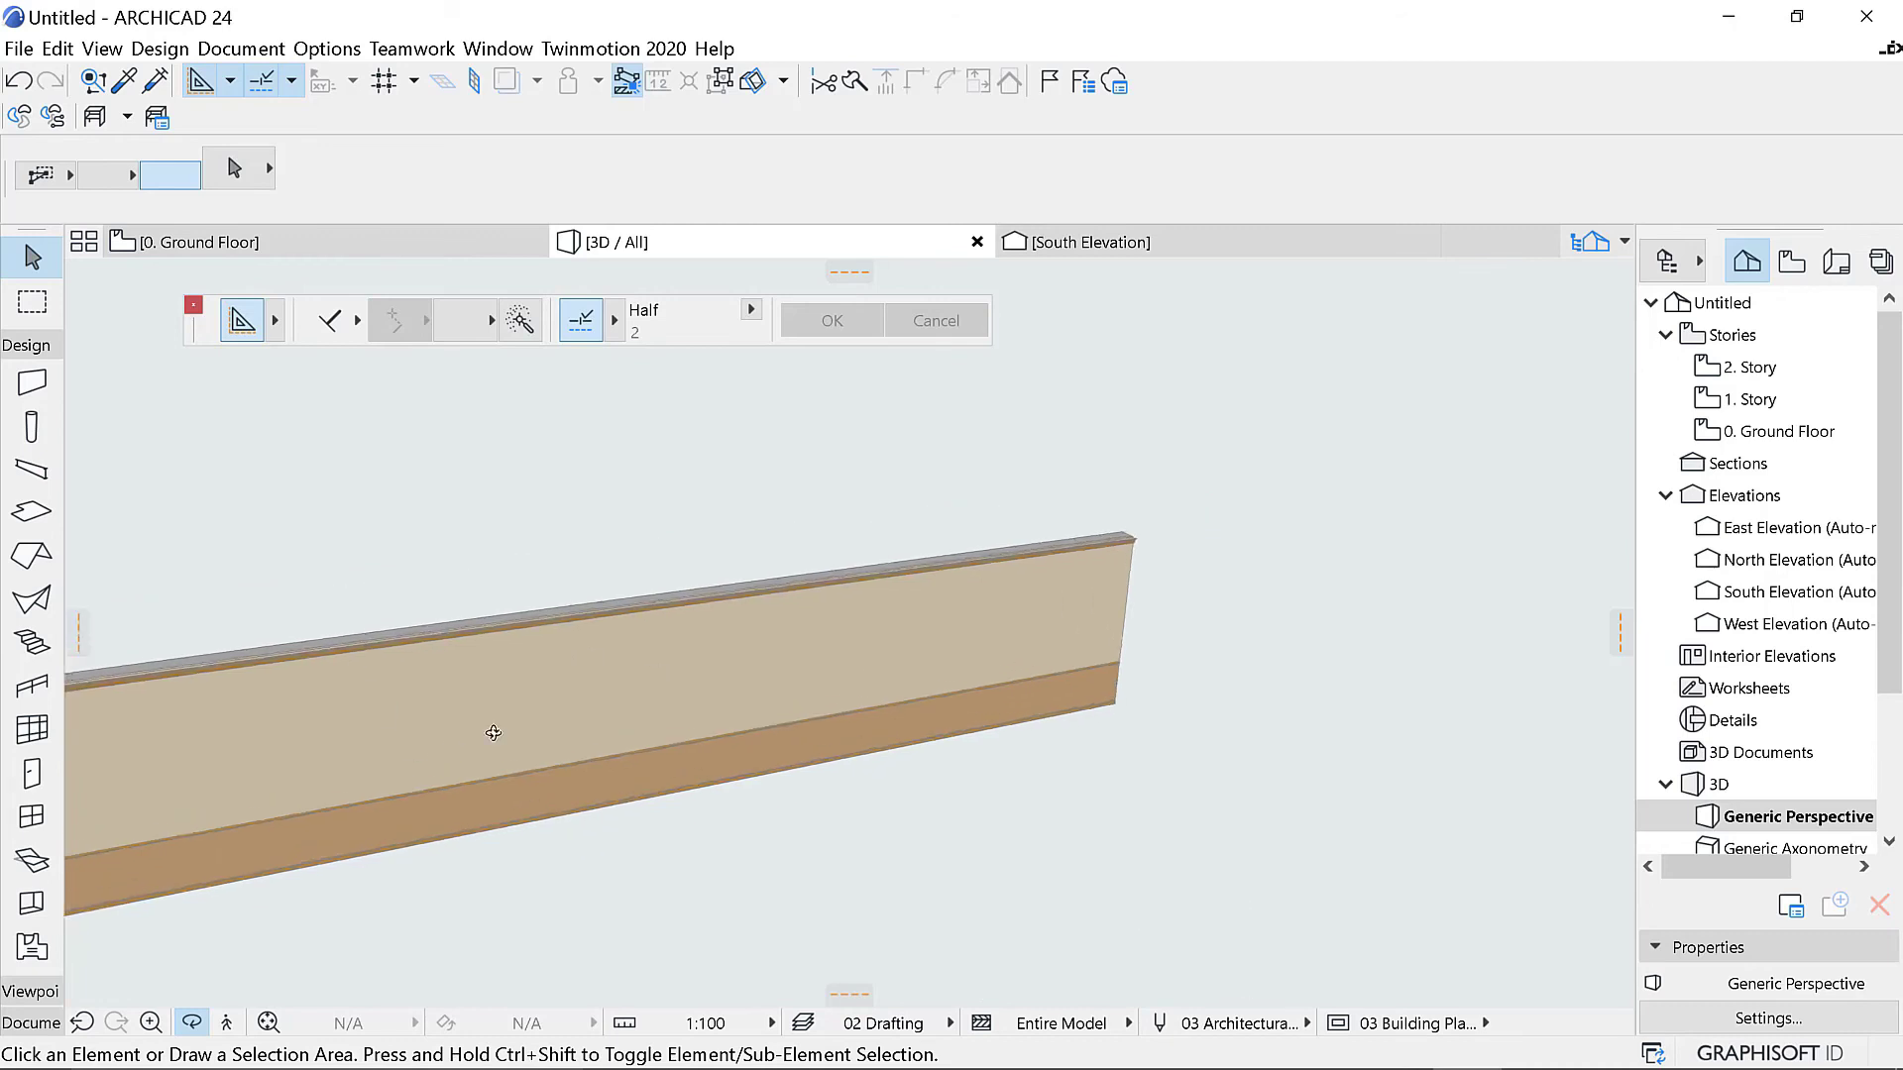